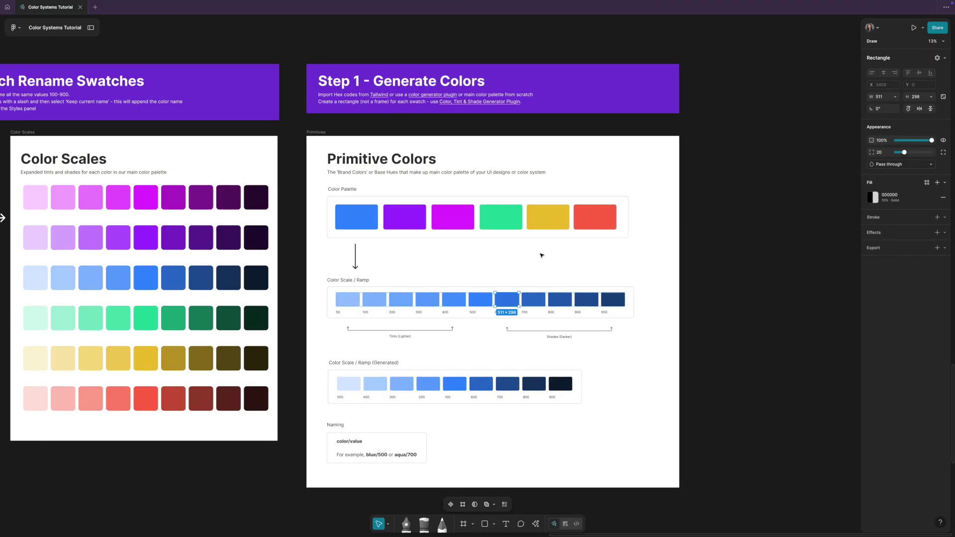
# Select the shades 700 through 950 in turn in the blue color ramp of the Primitive Colors section.
pyautogui.click(534, 304)
pyautogui.click(561, 304)
pyautogui.click(587, 304)
pyautogui.click(613, 304)
pyautogui.hscroll(-7, 613, 304)
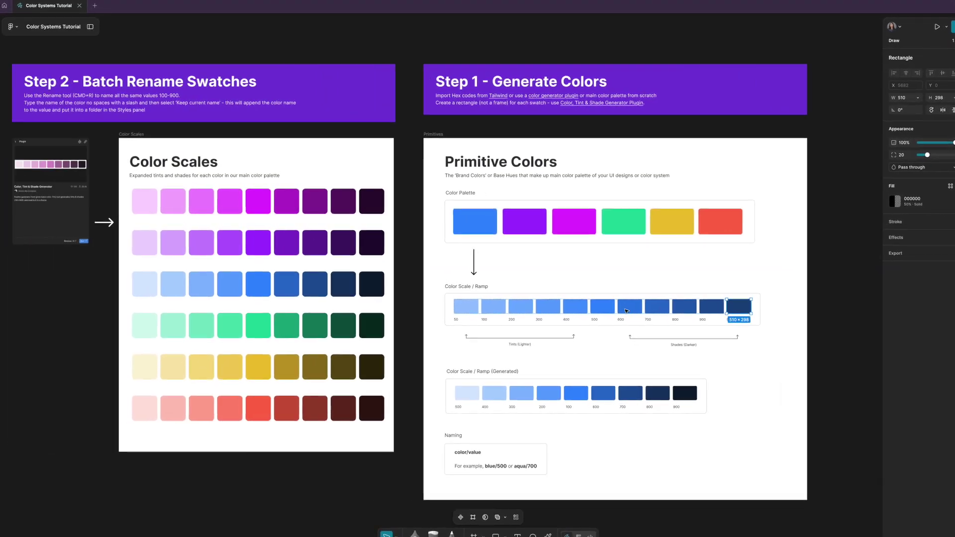
# Look over the Step 2, Step 3 and Step 4 sections on renaming swatches, creating styles and creating variables.
pyautogui.press('+')
pyautogui.scroll(5, 633, 315)
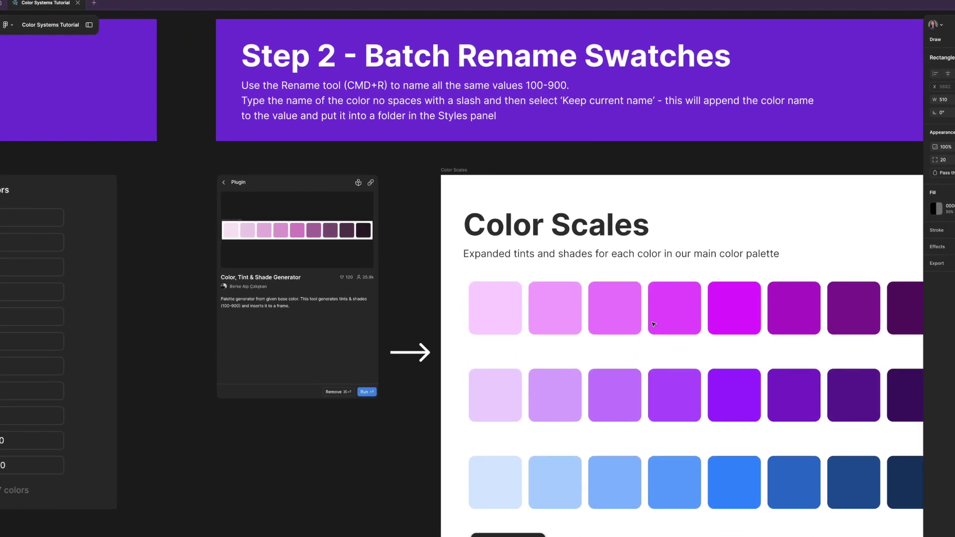
pyautogui.press('-')
pyautogui.hscroll(-7, 661, 328)
pyautogui.click(660, 328)
pyautogui.hscroll(-7, 661, 328)
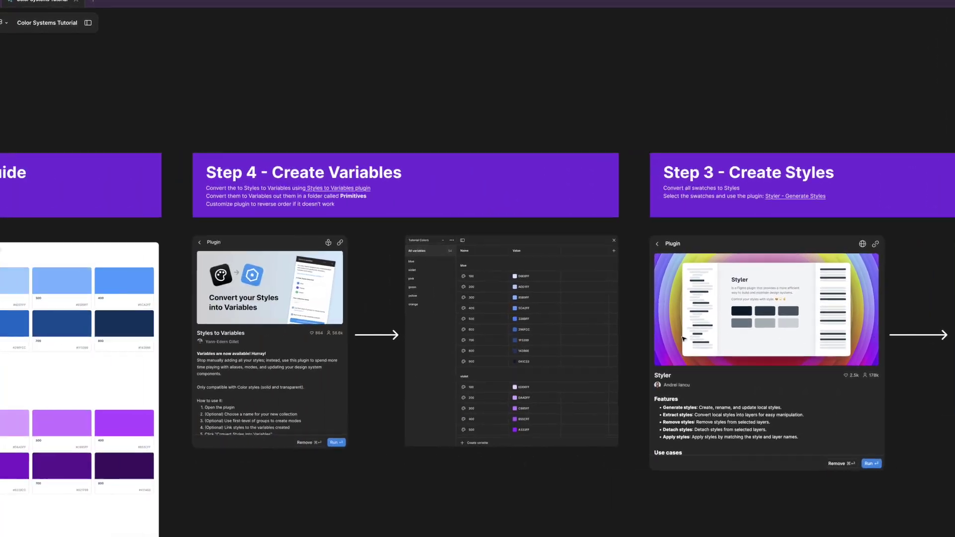
pyautogui.click(661, 328)
pyautogui.hscroll(-10, 691, 343)
pyautogui.scroll(-5, 691, 343)
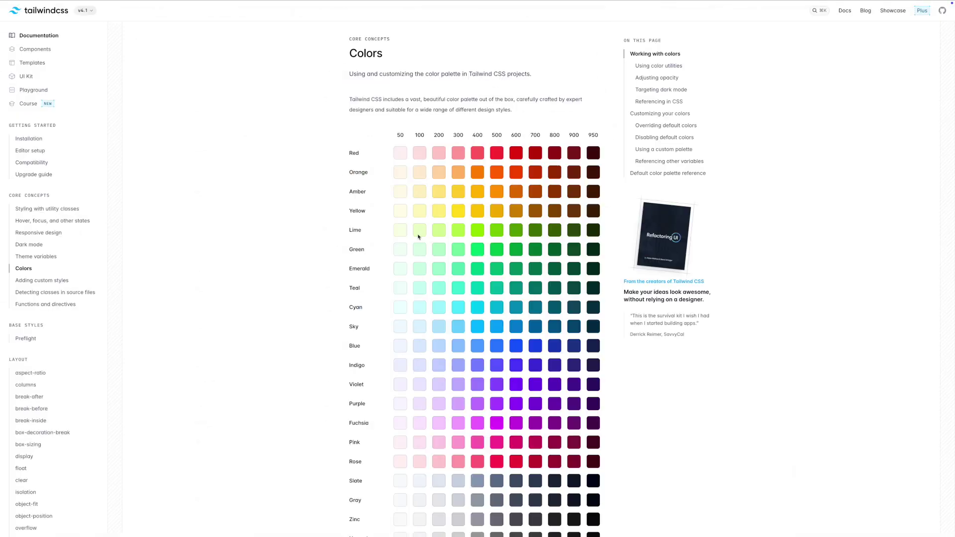
# Review the default palette table and the Using color utilities section in the Tailwind CSS Colors documentation.
pyautogui.scroll(-2, 402, 157)
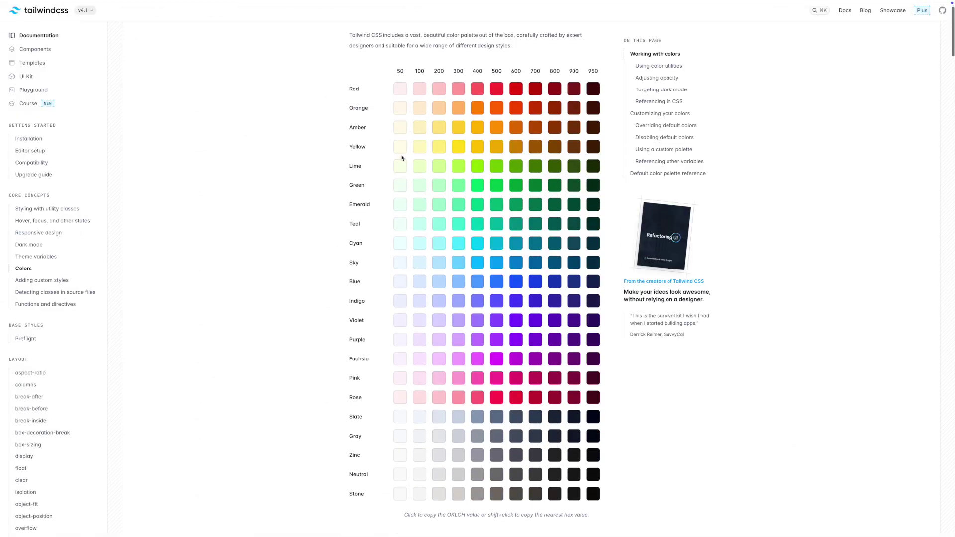
pyautogui.scroll(-2, 299, 167)
pyautogui.scroll(4, 300, 170)
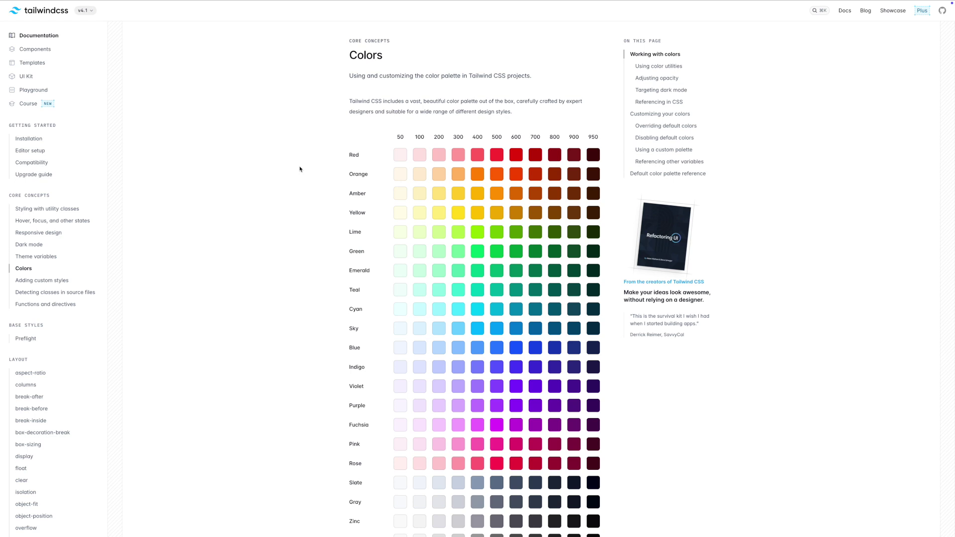
pyautogui.click(659, 66)
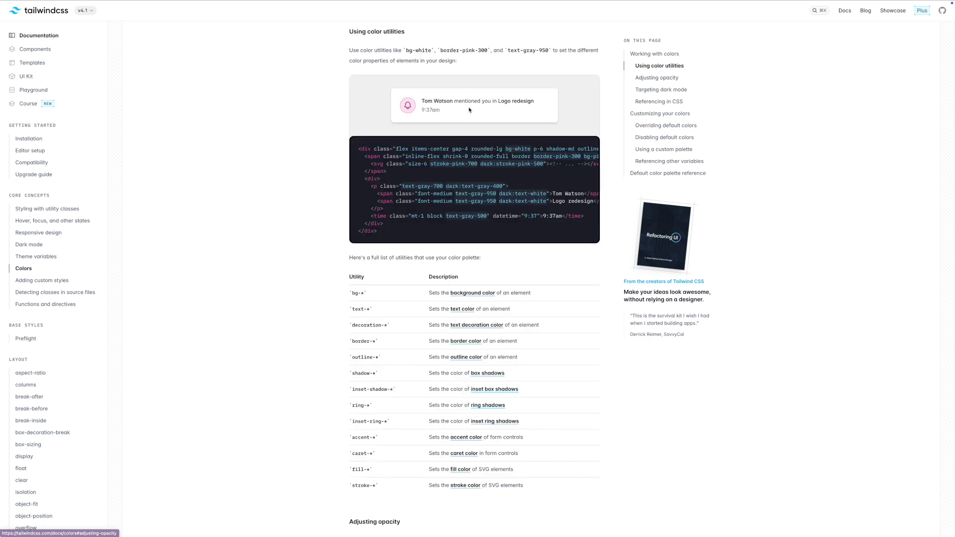
pyautogui.scroll(3, 472, 110)
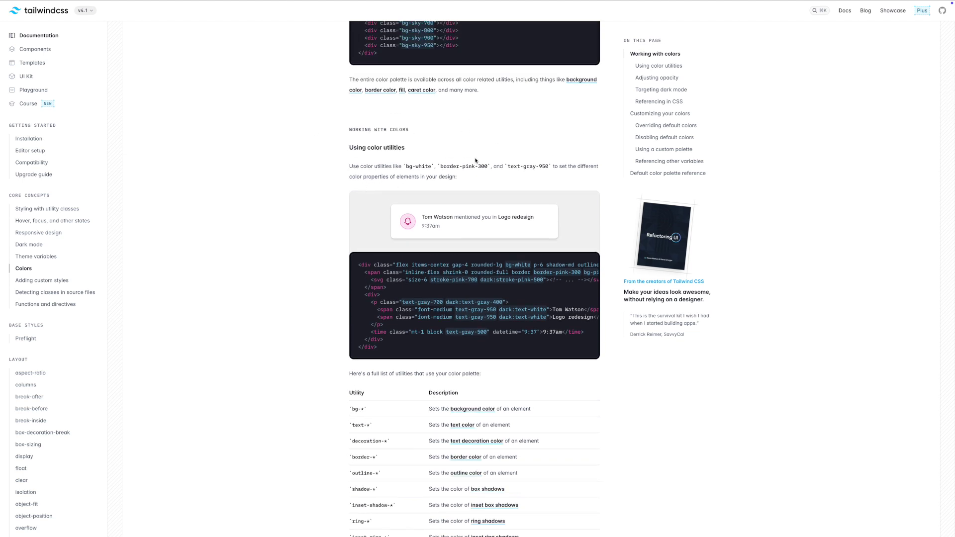
pyautogui.scroll(-3, 494, 160)
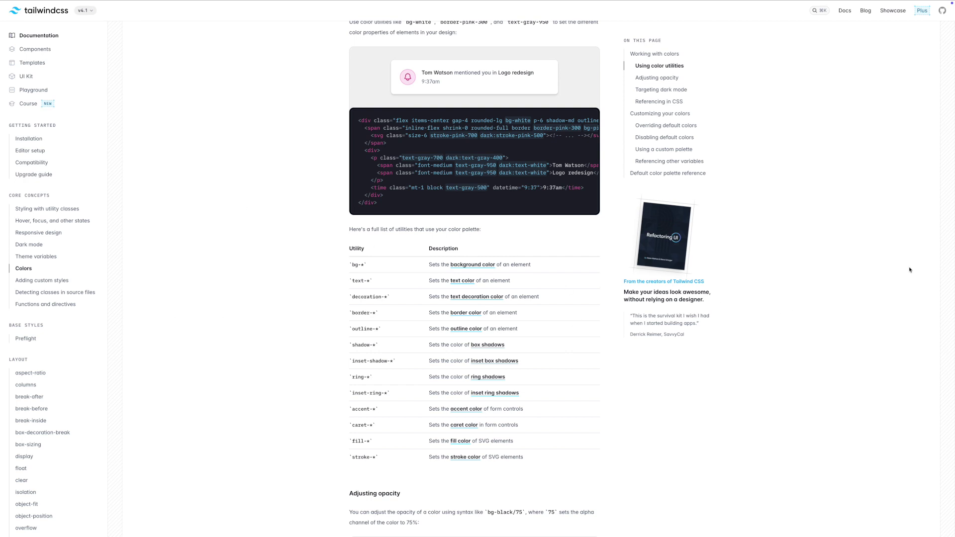
pyautogui.scroll(15, 738, 441)
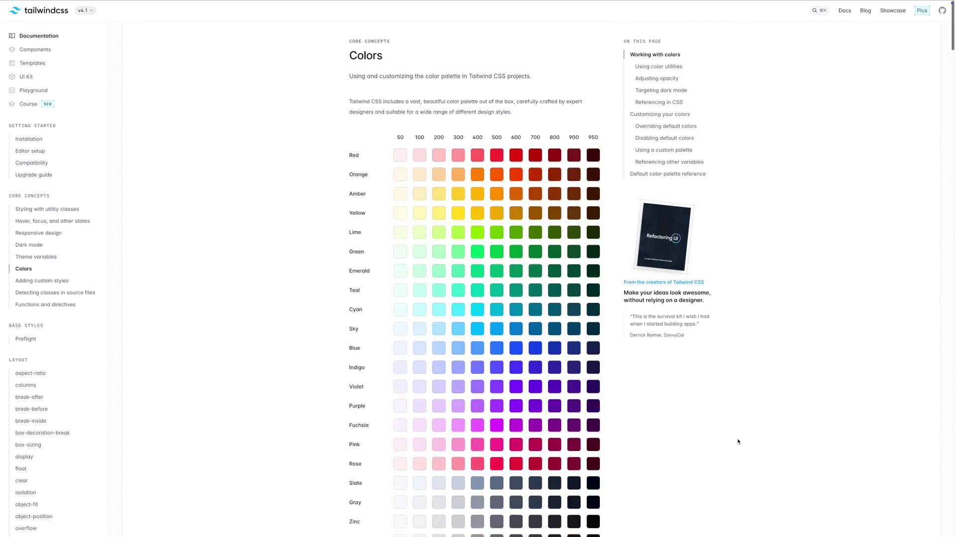
# Examine the sky color scale from 50 to 950 and its class names, highlighting bg-sky-950, and the utilities documented below.
pyautogui.scroll(-7, 738, 442)
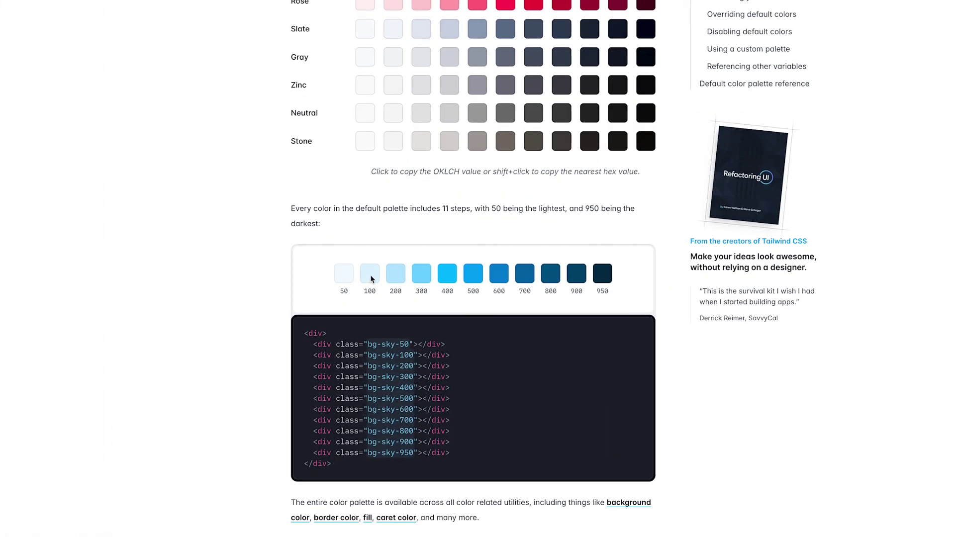
pyautogui.scroll(-3, 617, 188)
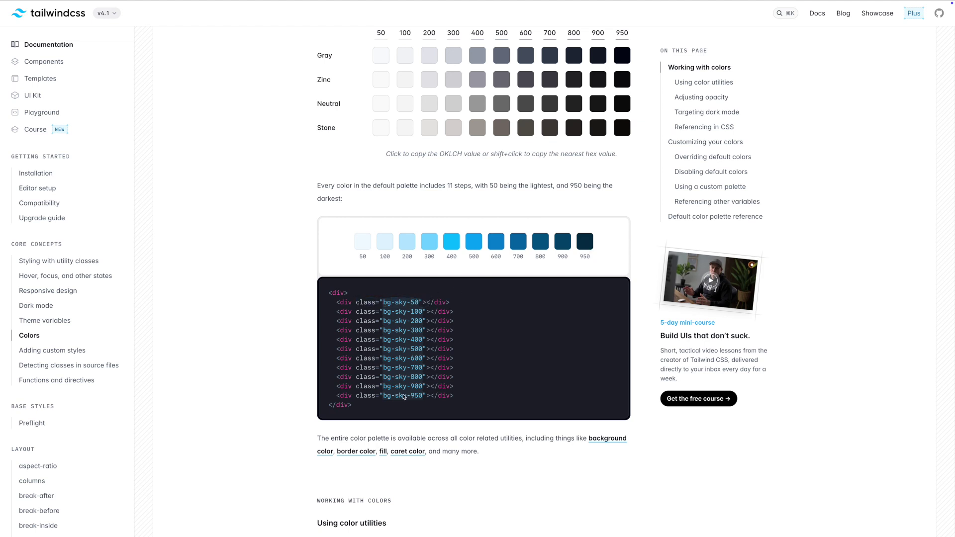
pyautogui.moveTo(423, 397); pyautogui.dragTo(383, 397)
pyautogui.scroll(-1, 383, 397)
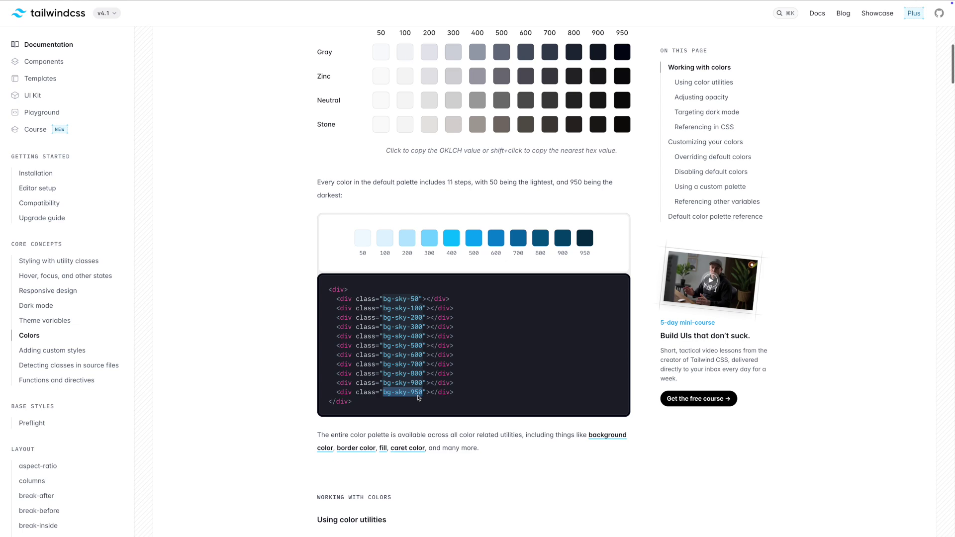
pyautogui.scroll(-5, 554, 390)
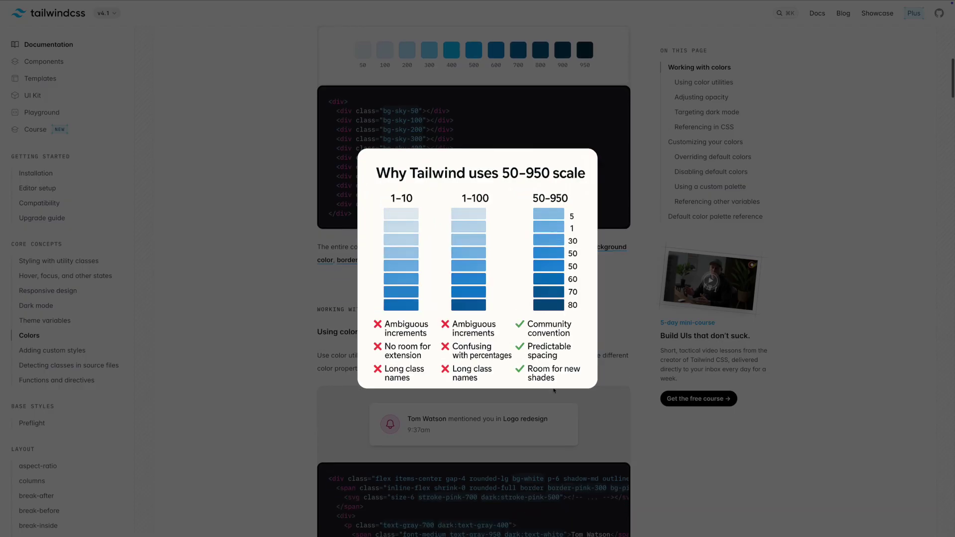
pyautogui.scroll(-3, 473, 298)
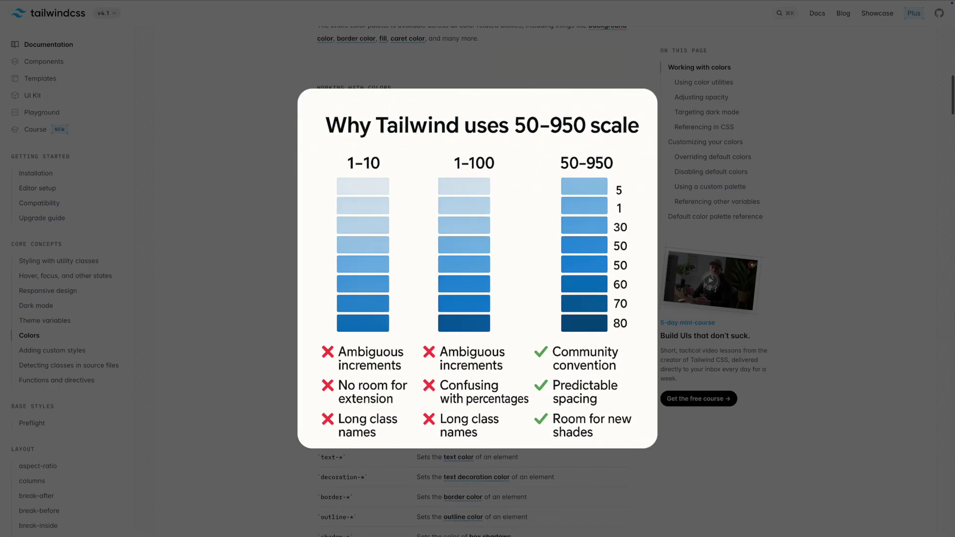
pyautogui.scroll(-12, 474, 299)
pyautogui.scroll(4, 474, 299)
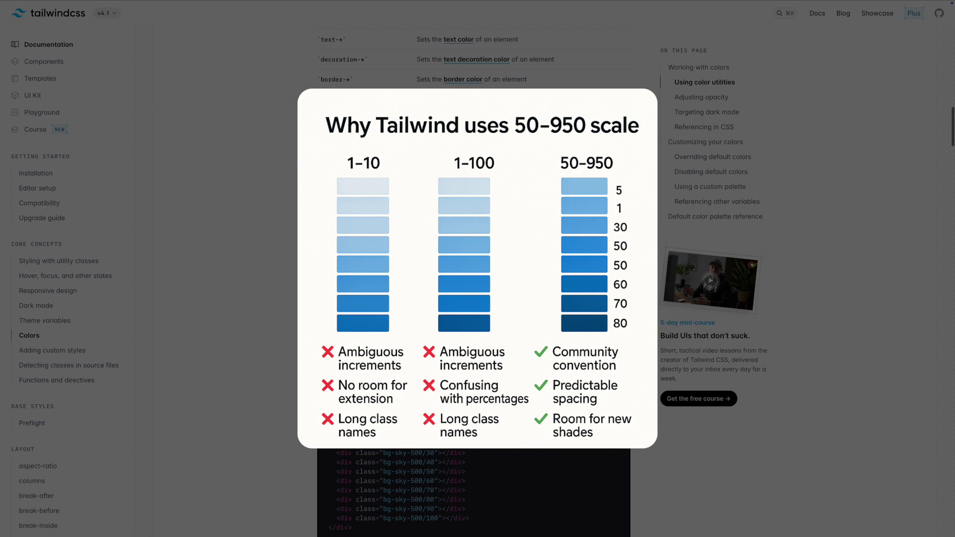
pyautogui.scroll(-3, 474, 298)
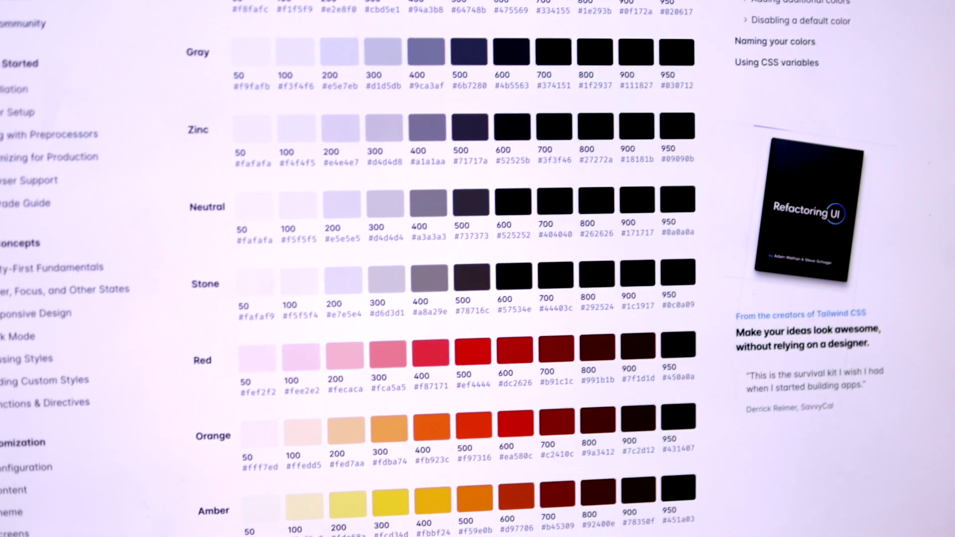
pyautogui.scroll(-8, 942, 189)
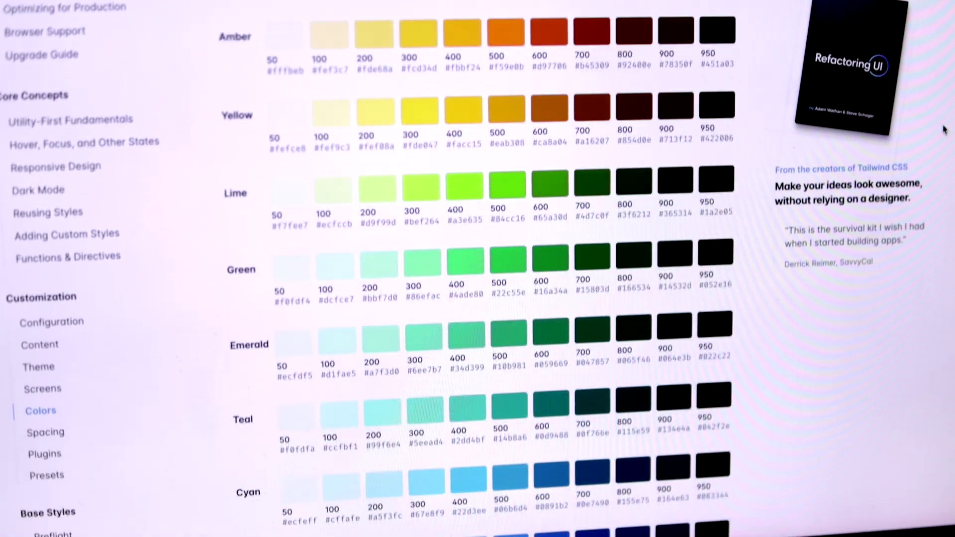
pyautogui.scroll(-10, 946, 103)
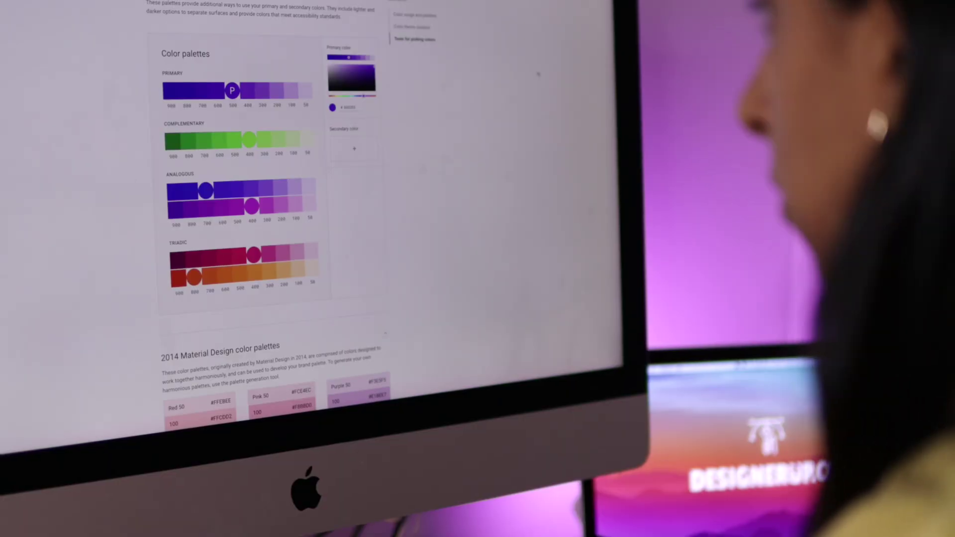
pyautogui.moveTo(183, 97)
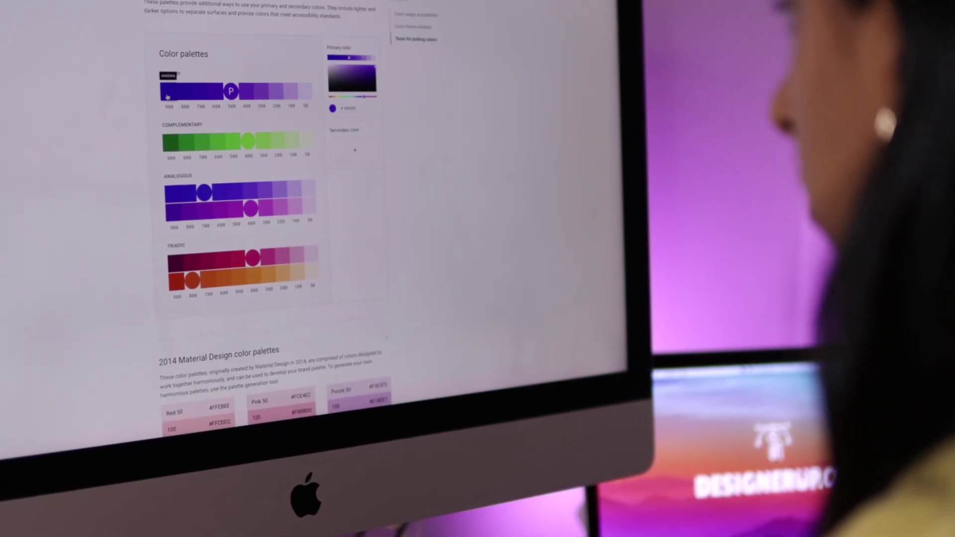
pyautogui.scroll(-1, 294, 102)
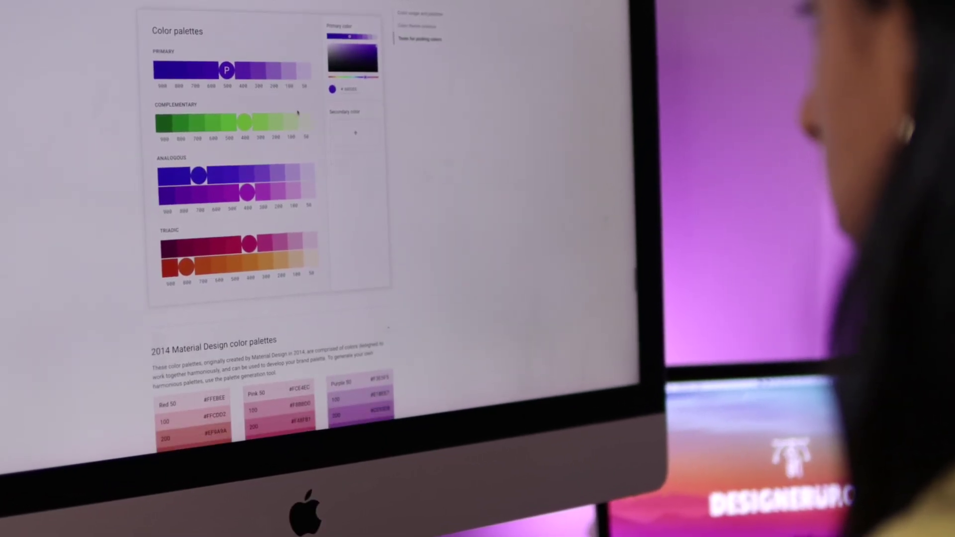
pyautogui.scroll(-10, 275, 123)
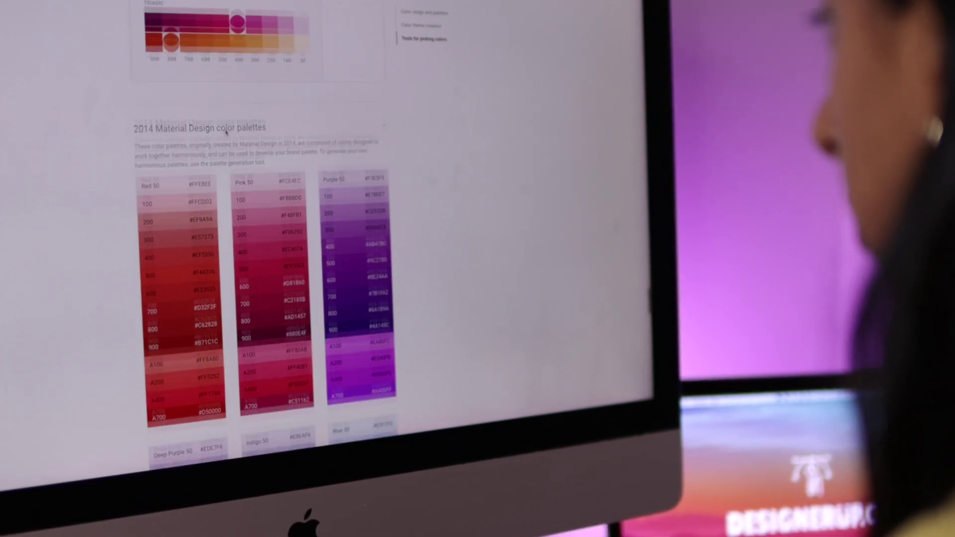
pyautogui.scroll(-5, 267, 143)
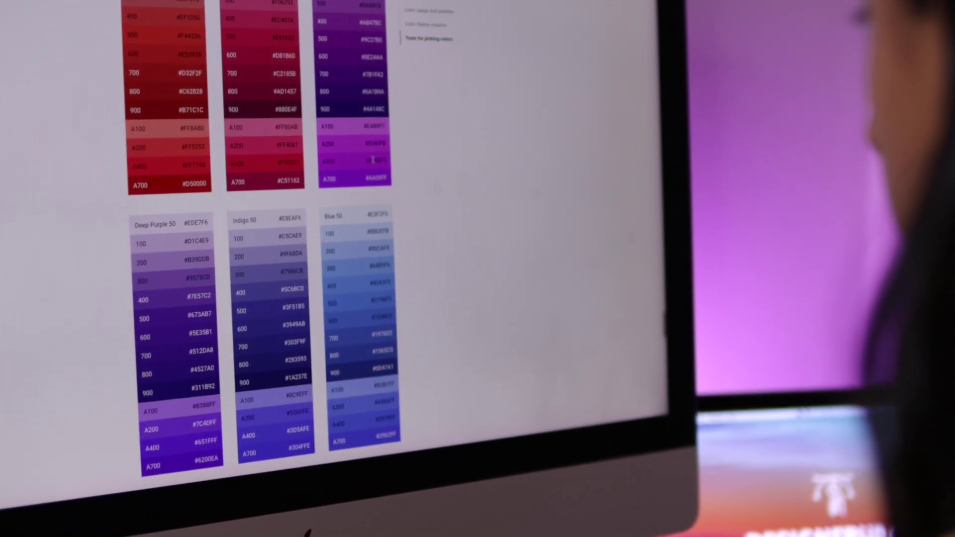
pyautogui.scroll(-10, 267, 224)
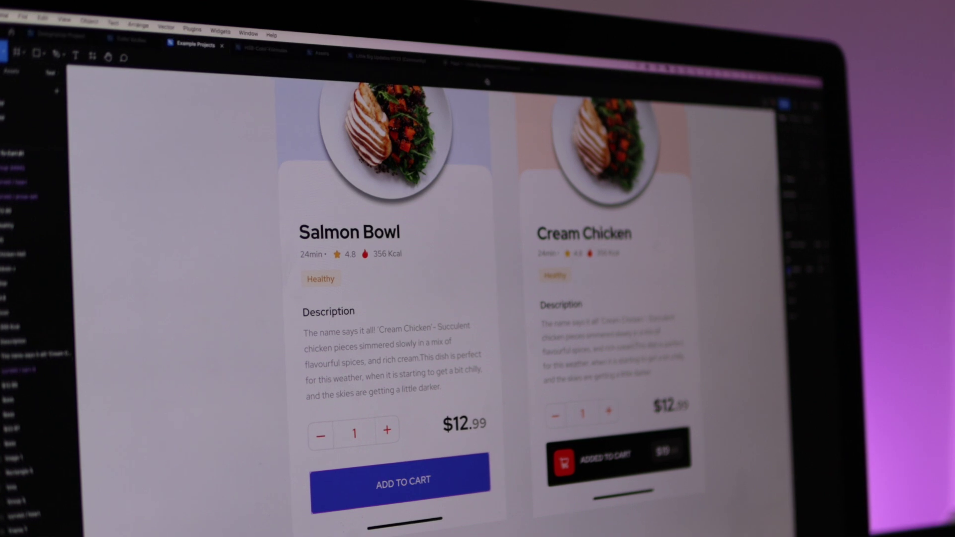
pyautogui.click(789, 271)
pyautogui.moveTo(773, 363); pyautogui.dragTo(765, 363)
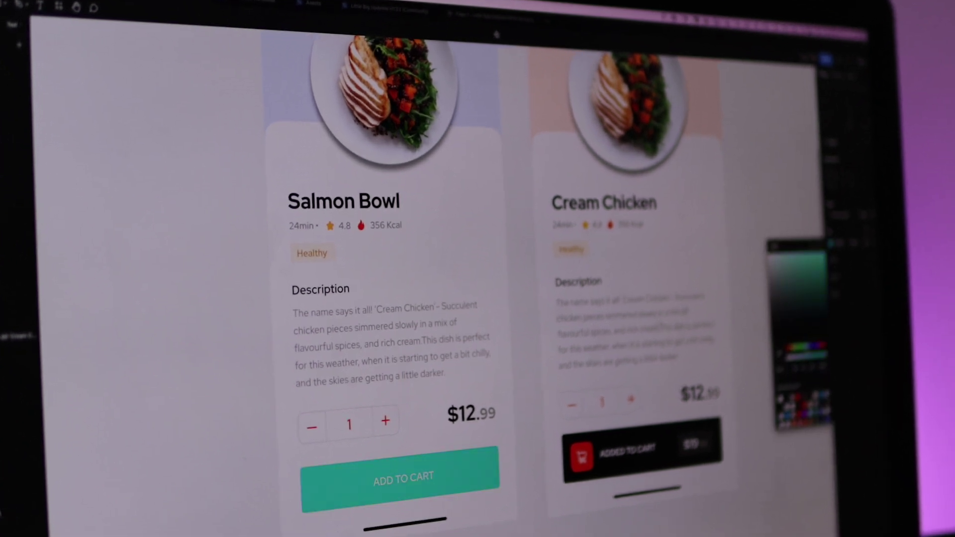
pyautogui.moveTo(817, 260); pyautogui.dragTo(815, 282)
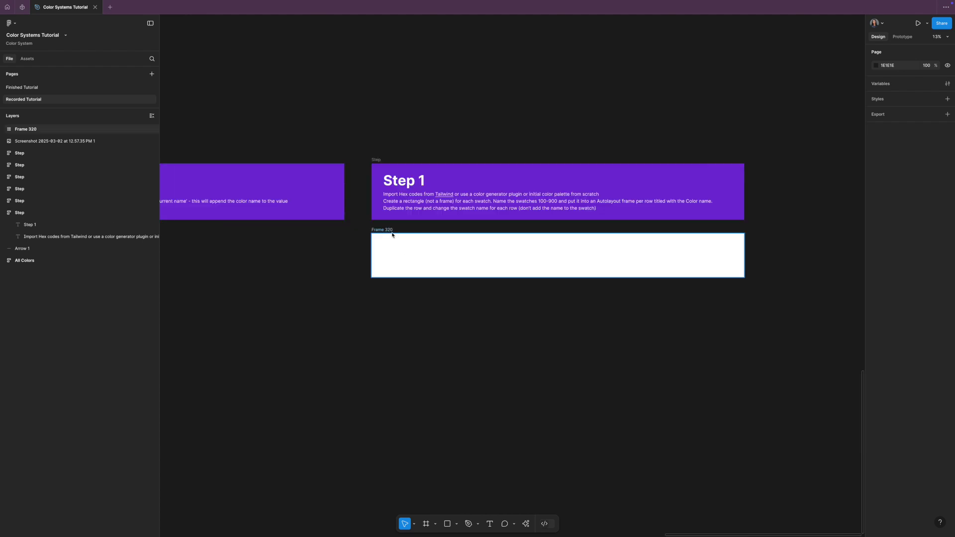
# Draw a blue rectangle swatch about 916 × 536 with a corner radius of 40 in the white frame below the Step 1 banner.
pyautogui.click(391, 233)
pyautogui.press('+')
pyautogui.hscroll(3, 390, 233)
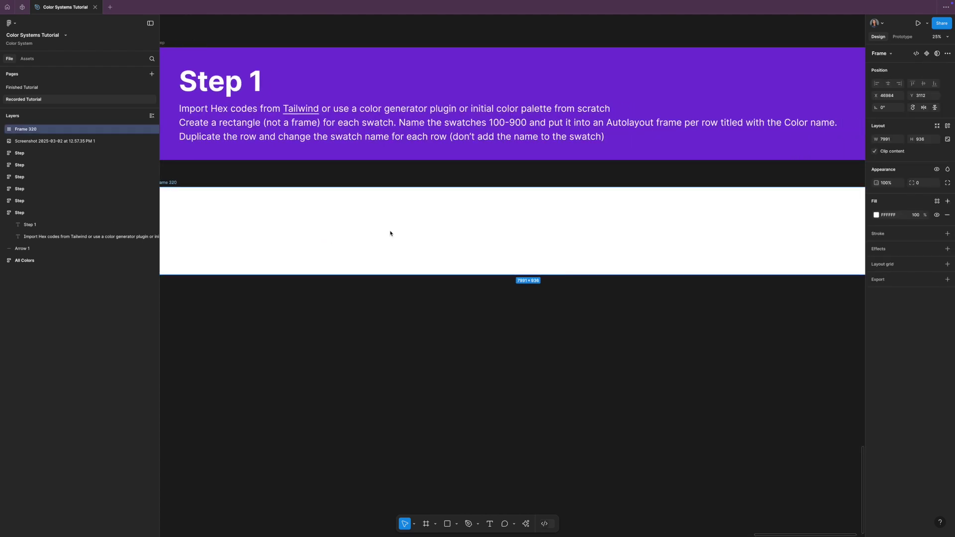
pyautogui.hscroll(-3, 390, 234)
pyautogui.click(447, 526)
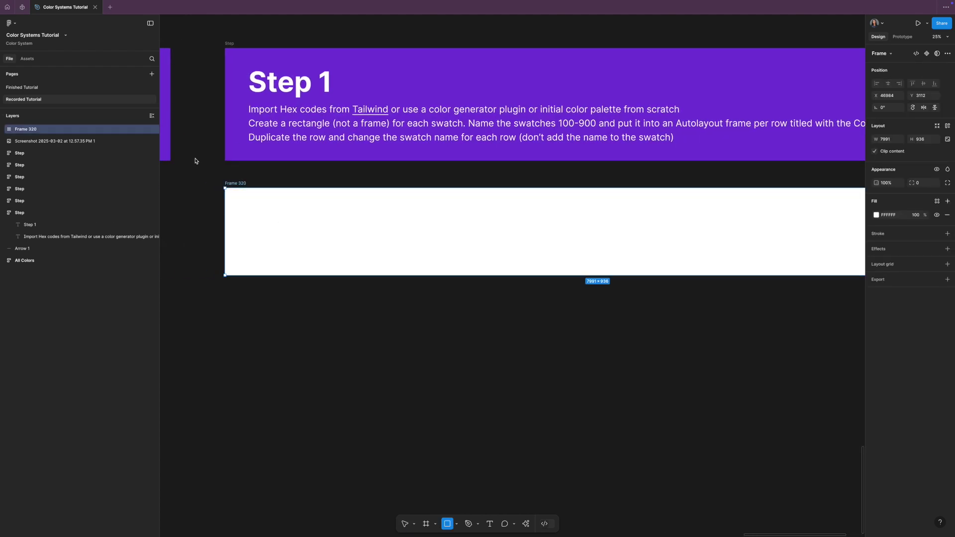
pyautogui.moveTo(241, 205); pyautogui.dragTo(326, 254)
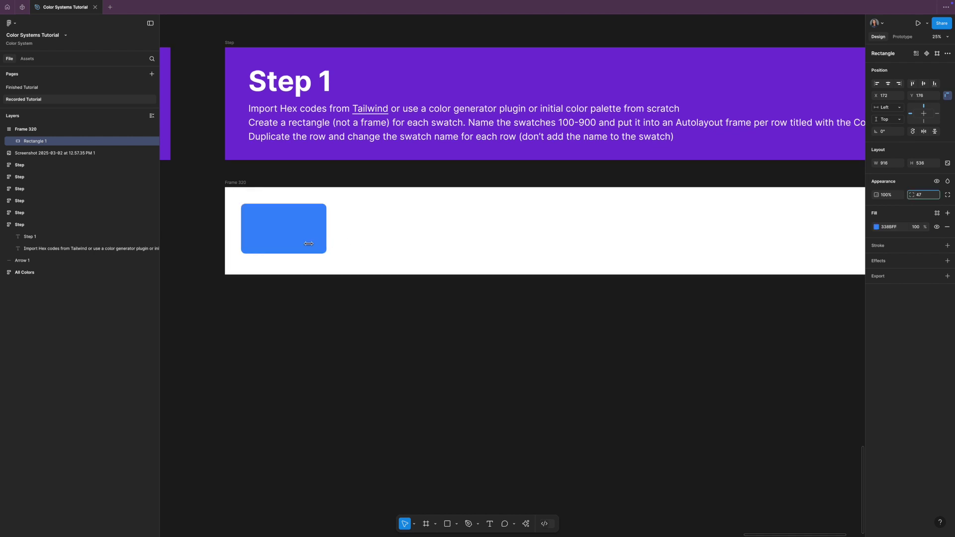
pyautogui.moveTo(294, 244); pyautogui.dragTo(267, 241)
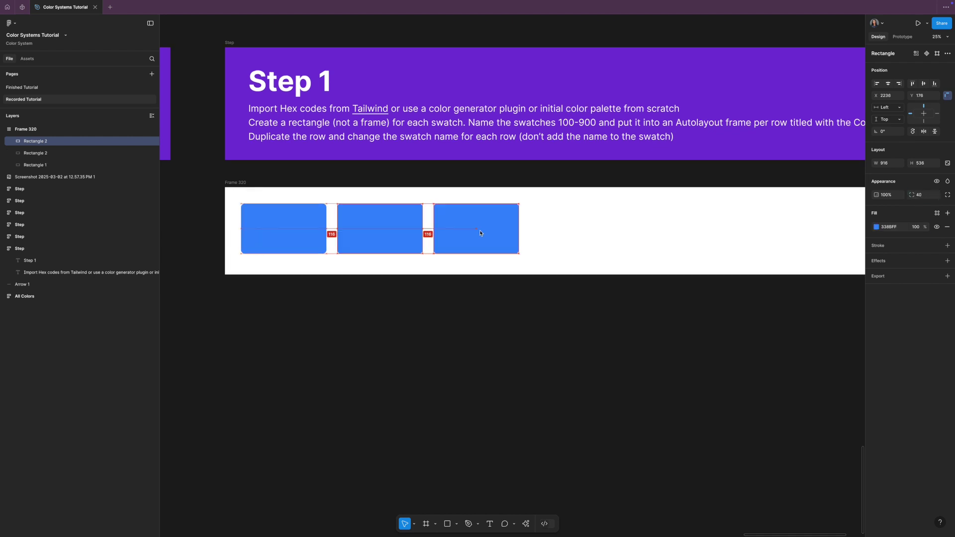
# Duplicate the blue swatch across the white frame to make a single row of six swatches.
pyautogui.moveTo(465, 227); pyautogui.dragTo(649, 229)
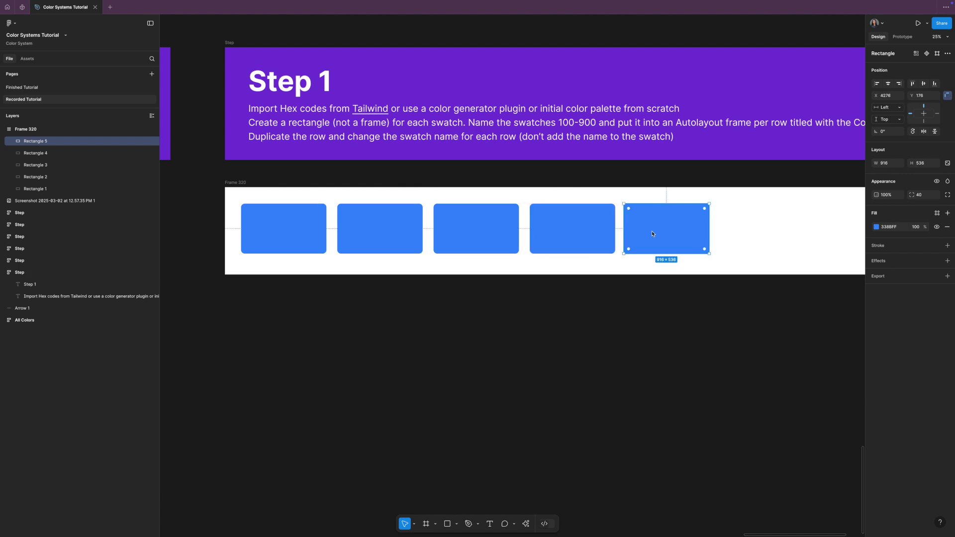
pyautogui.hotkey('ctrl', 'd')
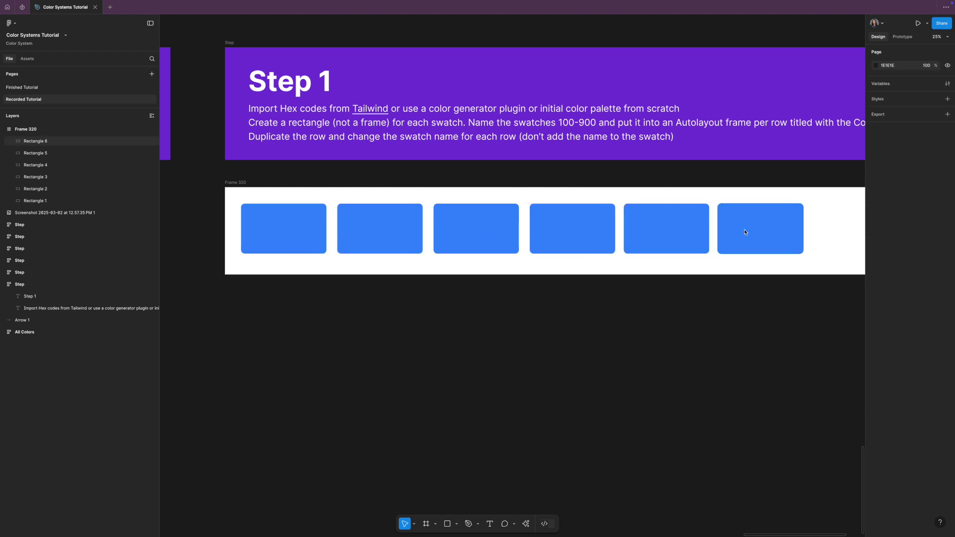
pyautogui.click(384, 269)
# Switch the second swatch's fill to the HSB color model and shift its hue to purple, 273.
pyautogui.click(377, 239)
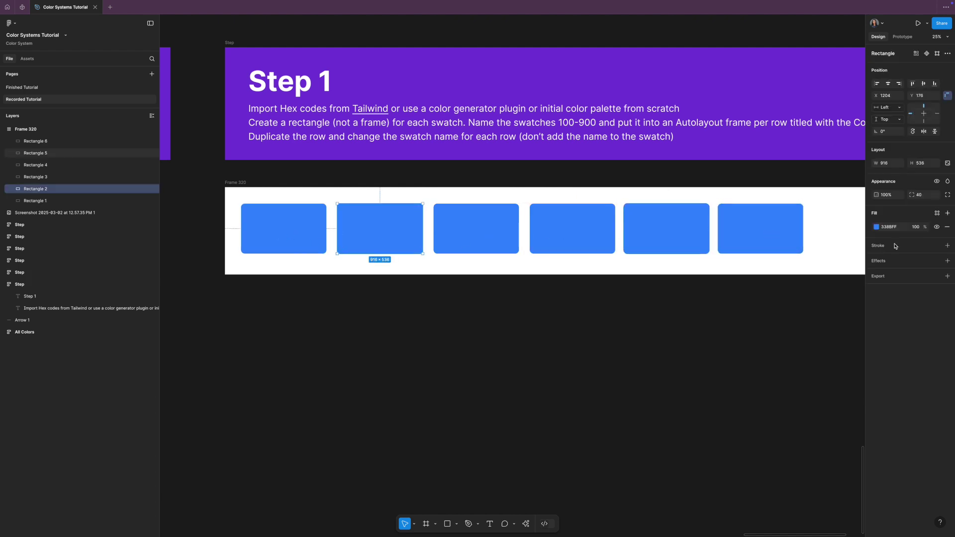
pyautogui.click(876, 230)
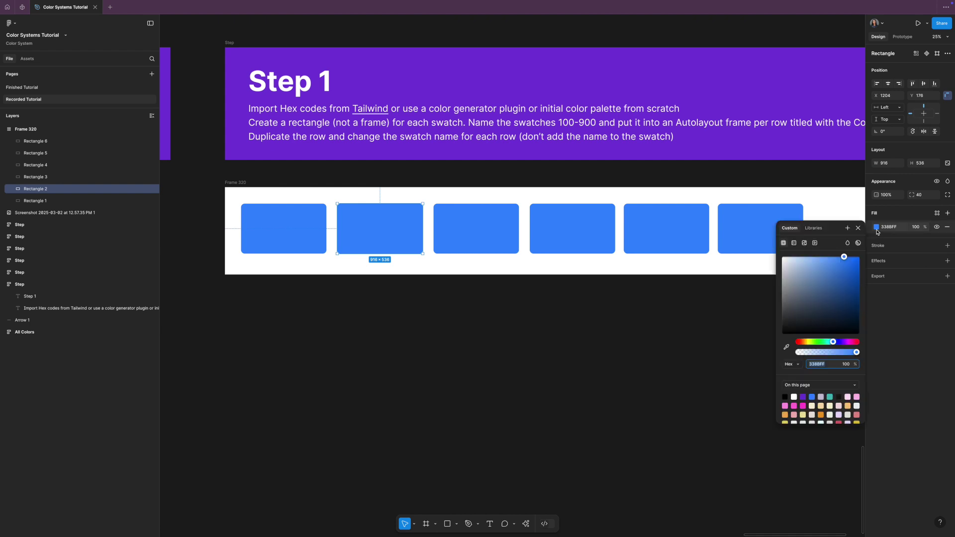
pyautogui.click(799, 366)
pyautogui.click(801, 401)
pyautogui.moveTo(833, 342); pyautogui.dragTo(843, 344)
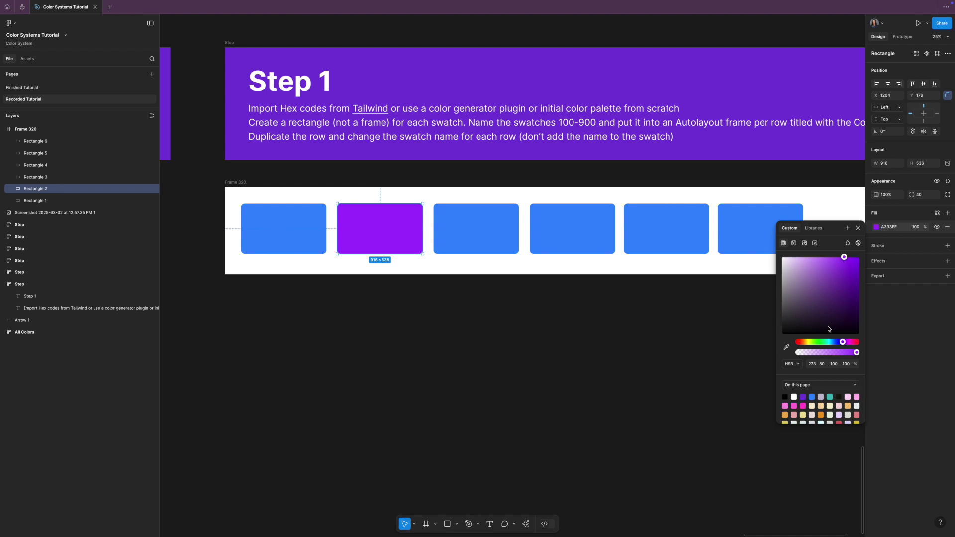
# Shift the fill hue of the fourth swatch to green and of the fifth swatch to golden yellow.
pyautogui.click(586, 235)
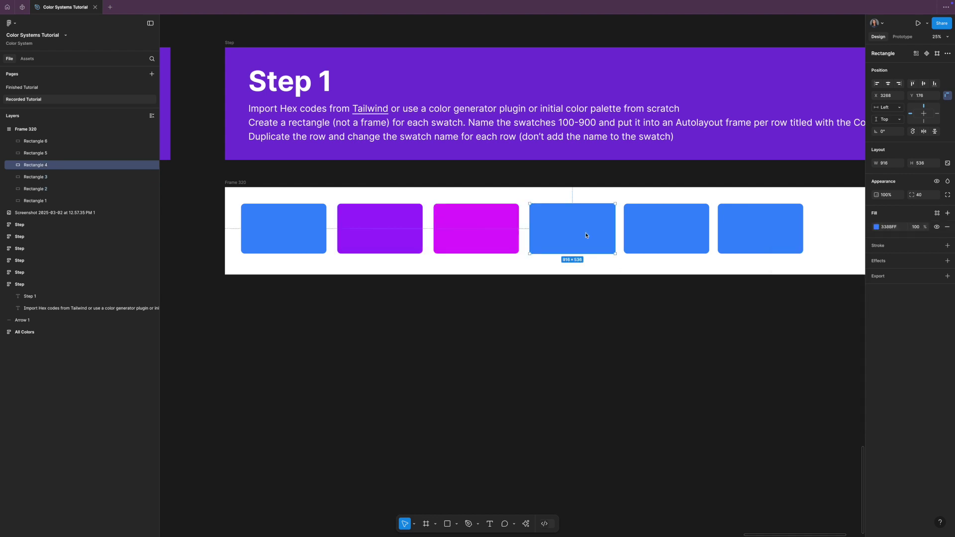
pyautogui.moveTo(830, 342); pyautogui.dragTo(825, 342)
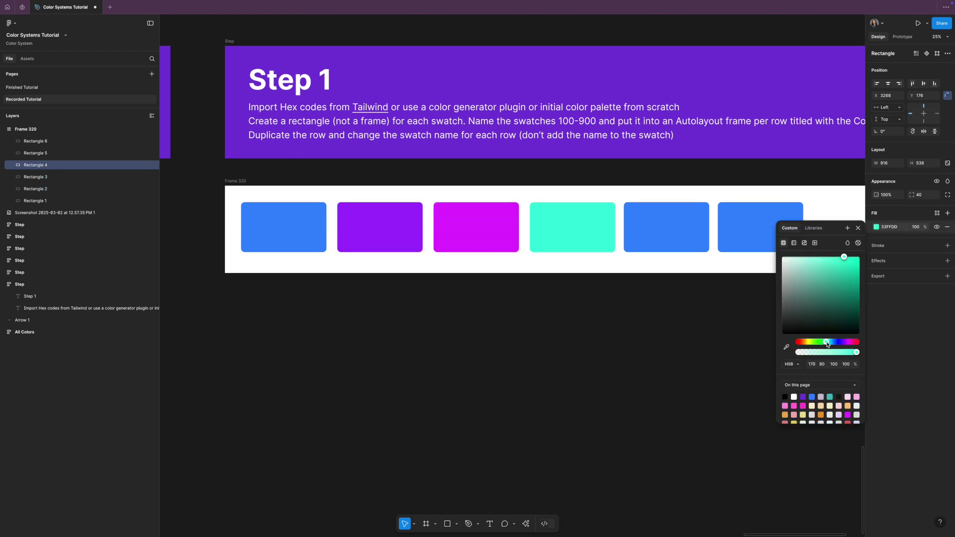
pyautogui.moveTo(830, 364); pyautogui.dragTo(821, 364)
pyautogui.click(667, 228)
pyautogui.moveTo(835, 341); pyautogui.dragTo(806, 342)
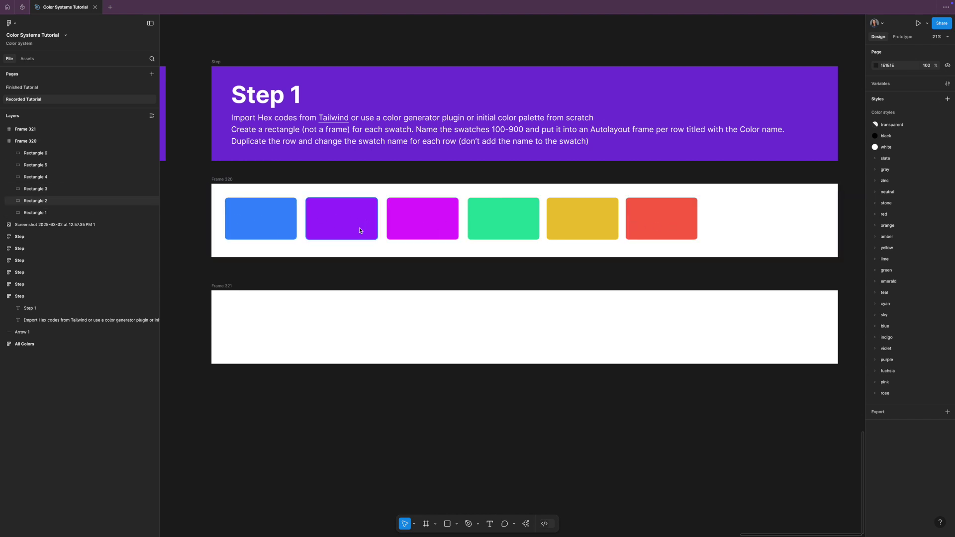
pyautogui.click(691, 229)
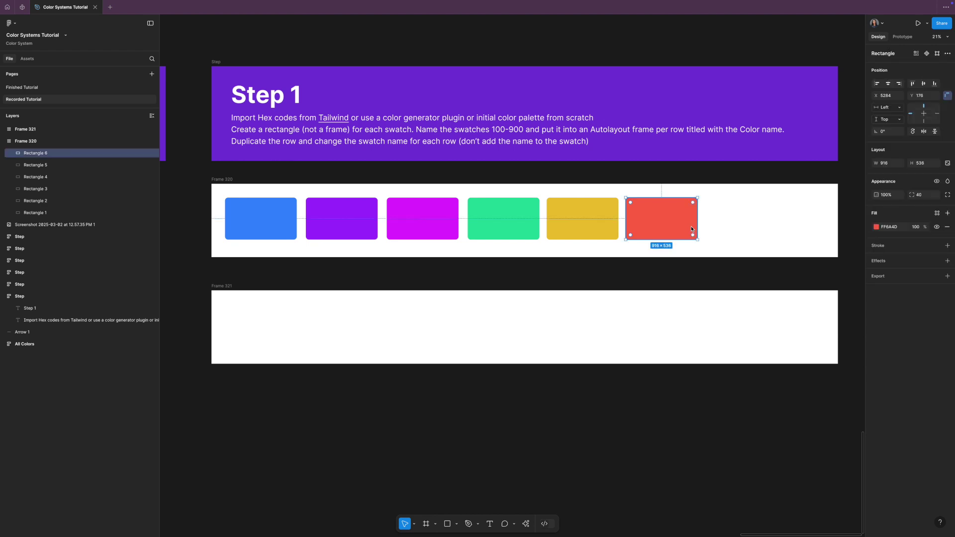
pyautogui.click(714, 230)
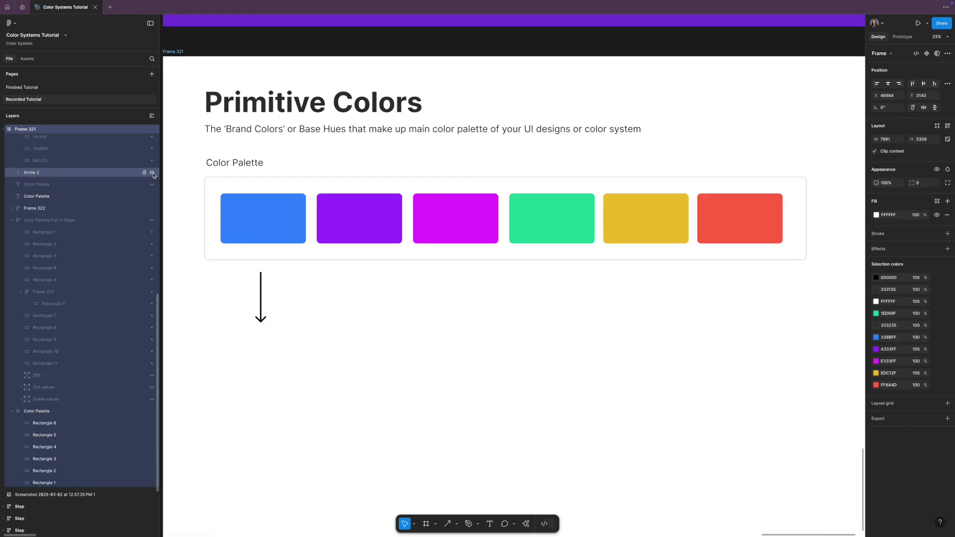
# Unhide the Color Scale / Ramp heading and its 11-step swatch row below the arrow, and select the row's blue middle swatch.
pyautogui.scroll(1, 153, 180)
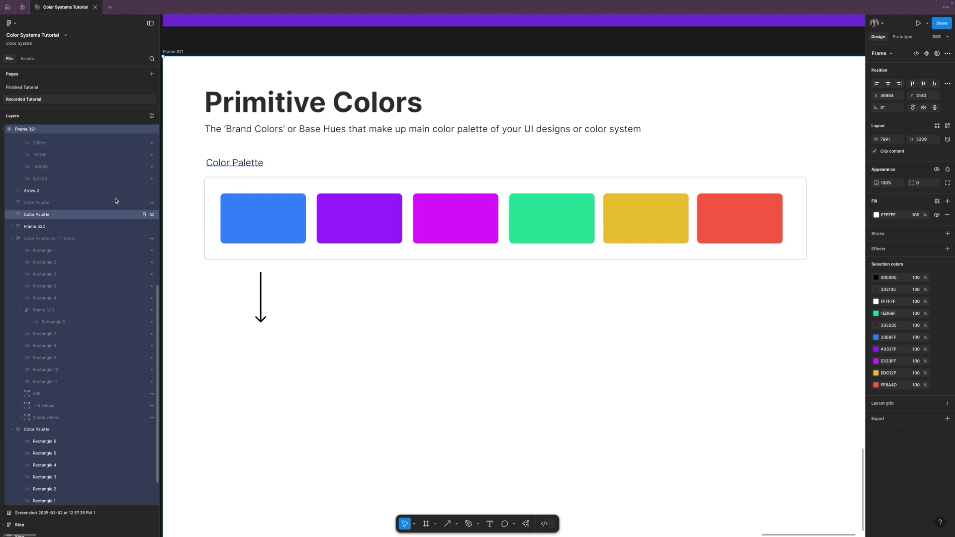
pyautogui.click(152, 203)
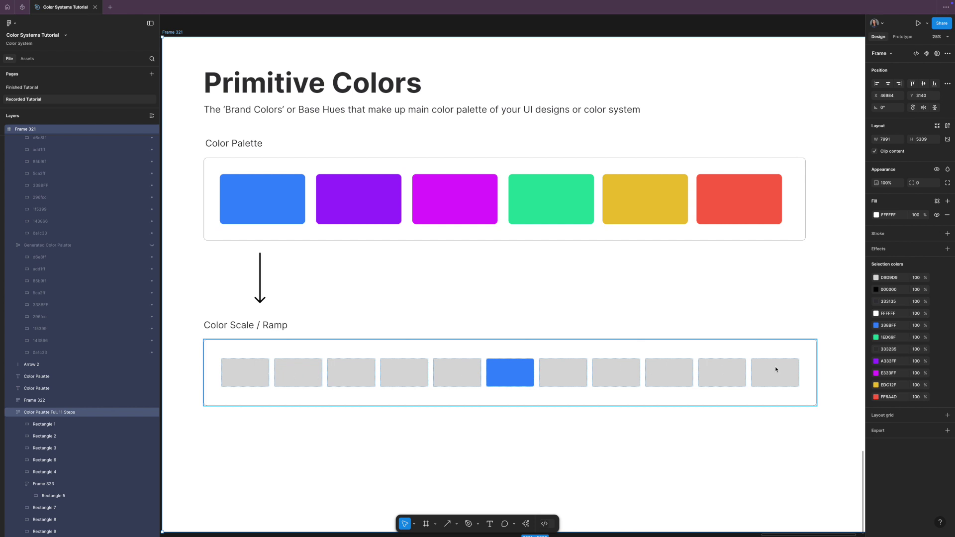
pyautogui.doubleClick(260, 196)
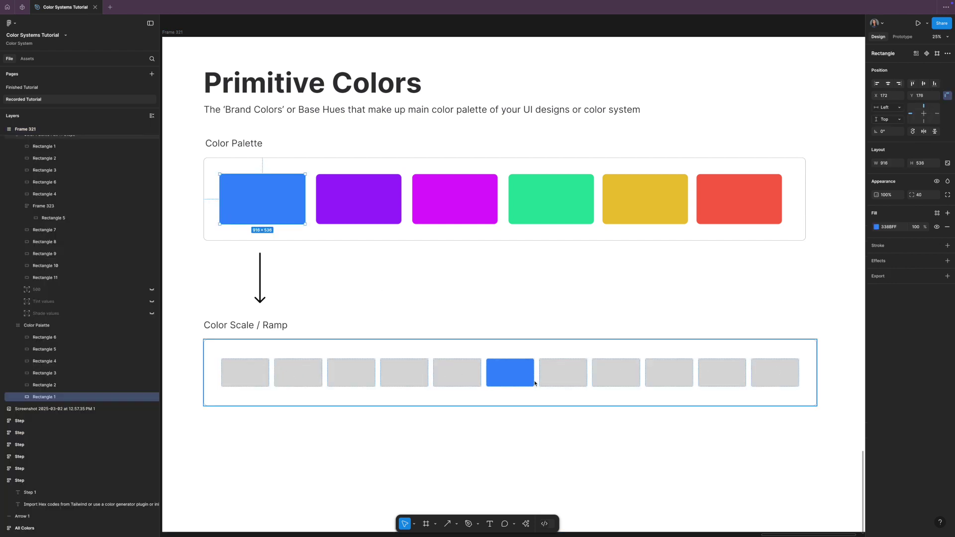
pyautogui.click(513, 378)
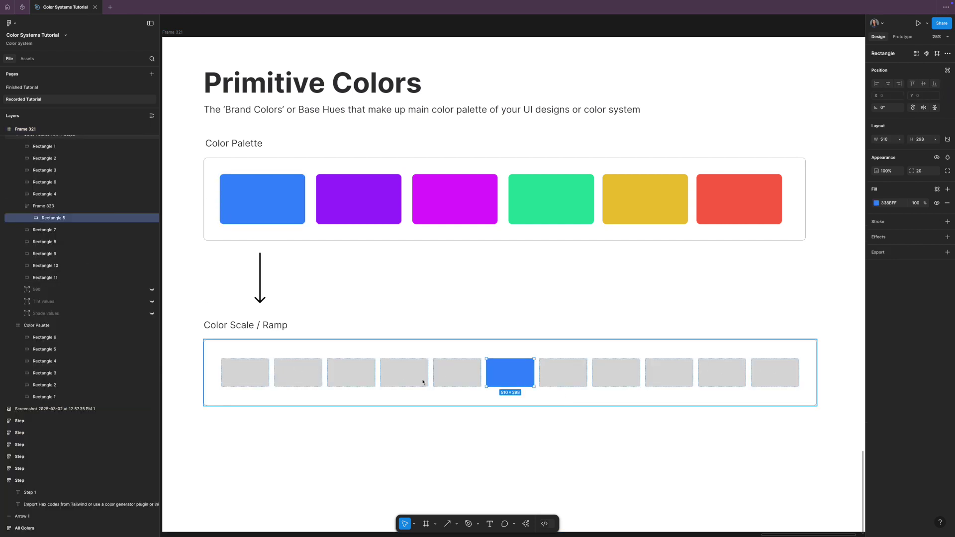
# Unhide the 50–950 number labels and the Tints (Lighter) and Shades (Darker) brackets beneath the color ramp.
pyautogui.click(152, 290)
pyautogui.click(152, 314)
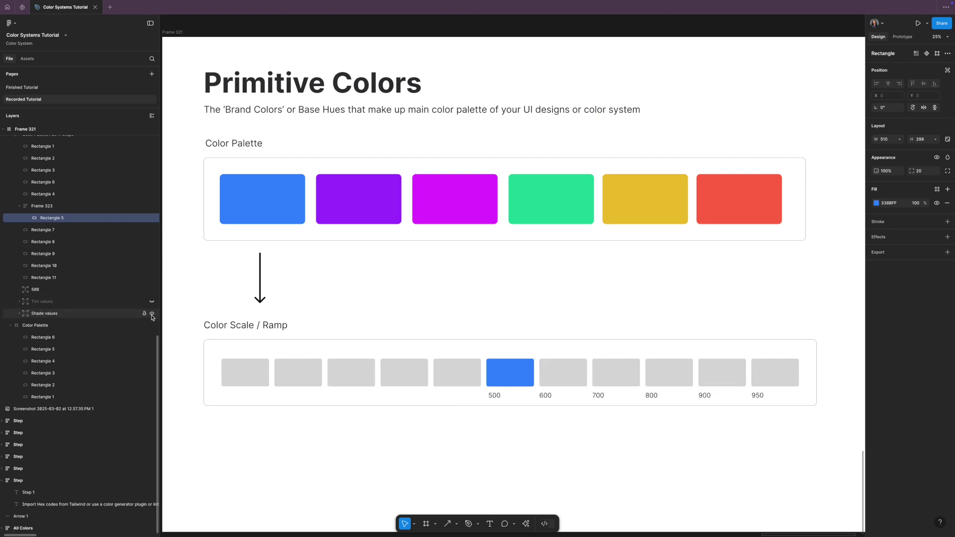
pyautogui.scroll(5, 100, 249)
pyautogui.click(152, 210)
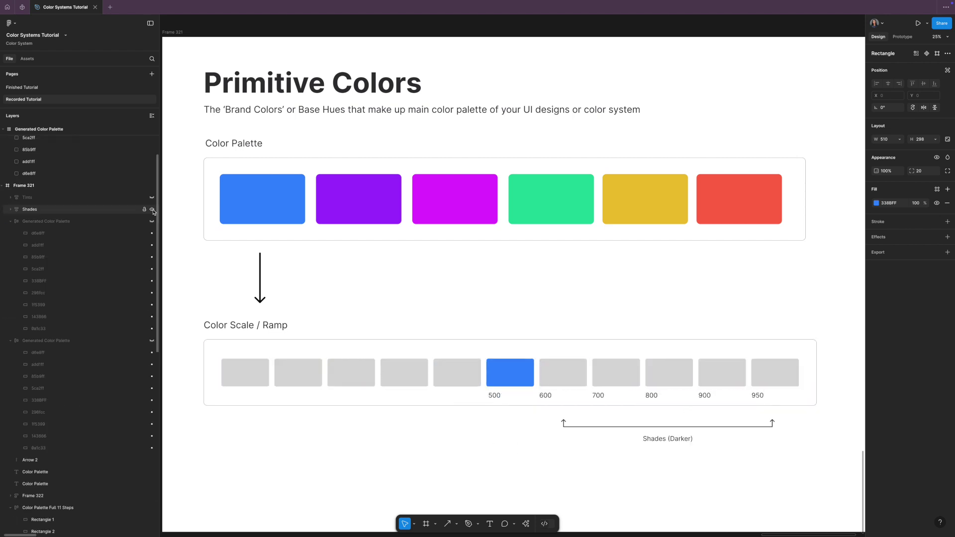
pyautogui.scroll(-10, 150, 298)
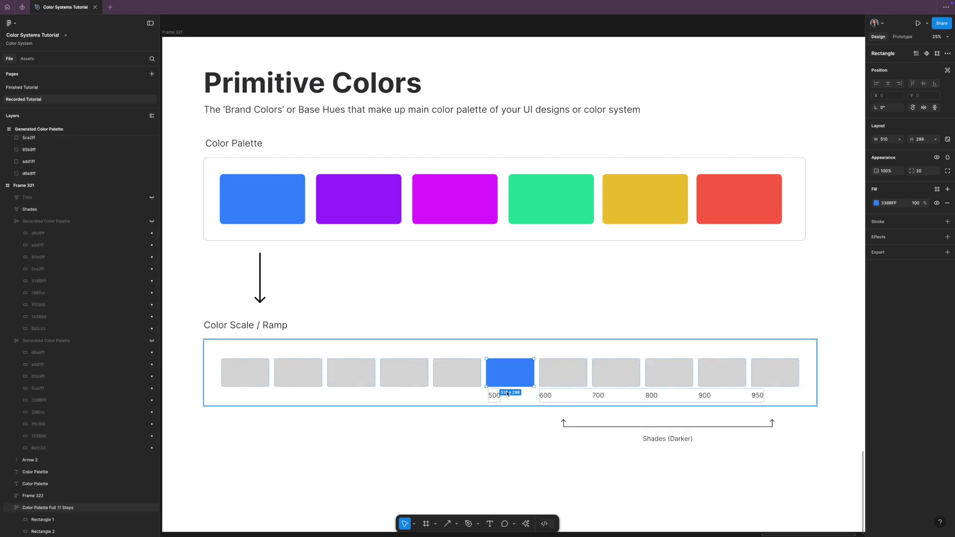
pyautogui.click(152, 401)
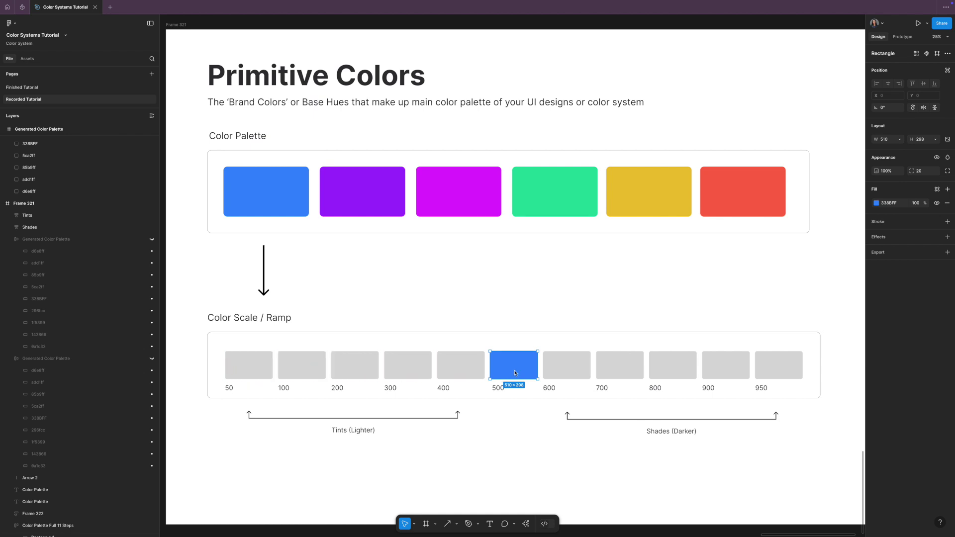
pyautogui.click(522, 466)
pyautogui.scroll(-3, 527, 466)
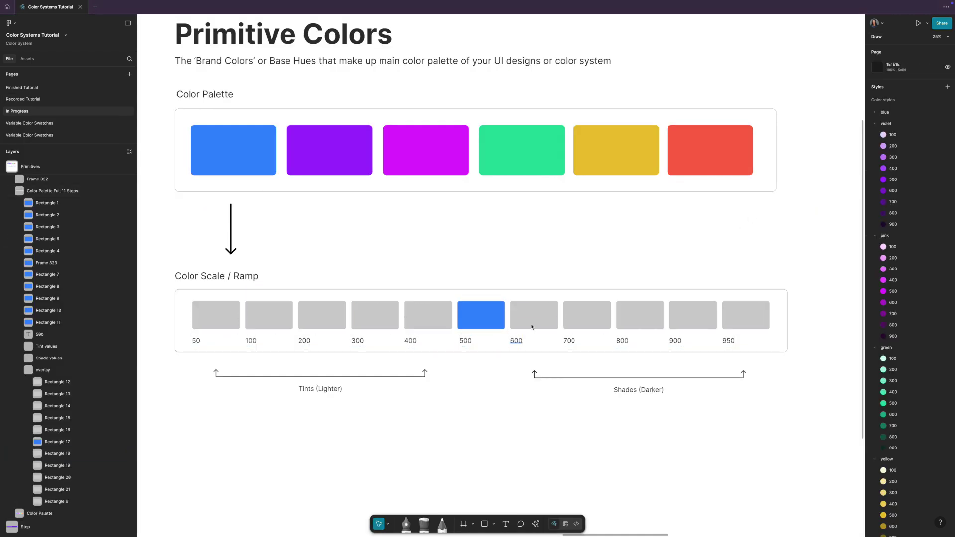
# Fill the grey 600 swatch with the blue 338BFF sampled from the 500 swatch.
pyautogui.click(536, 323)
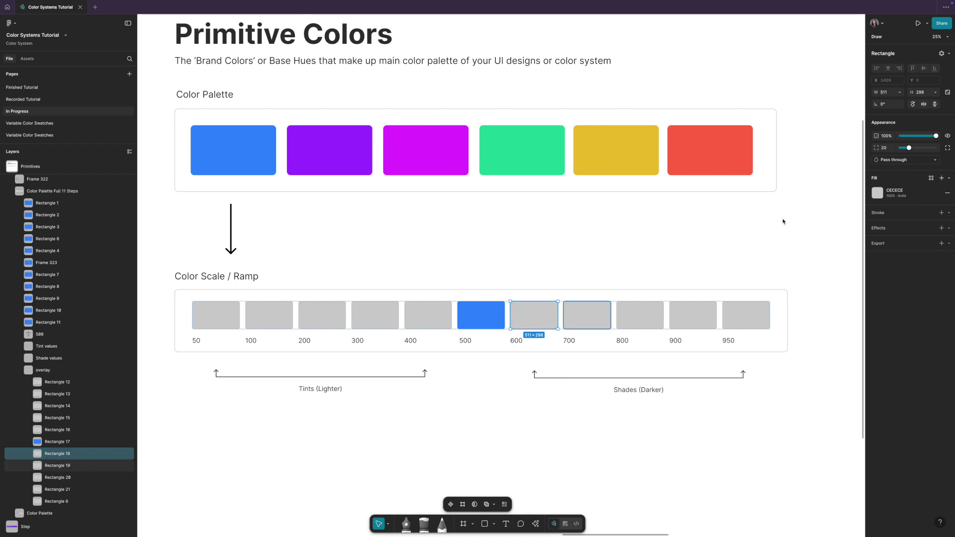
pyautogui.click(878, 194)
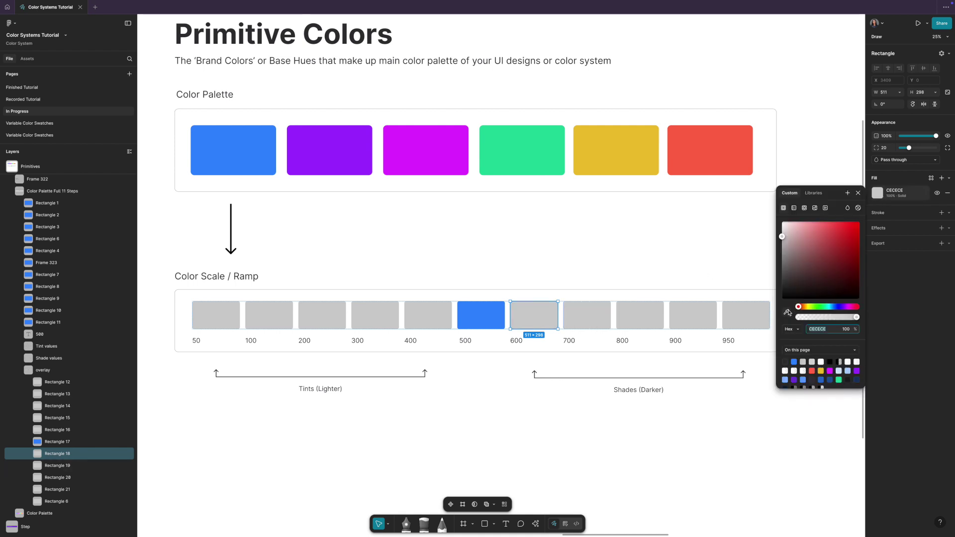
pyautogui.click(787, 312)
pyautogui.click(482, 321)
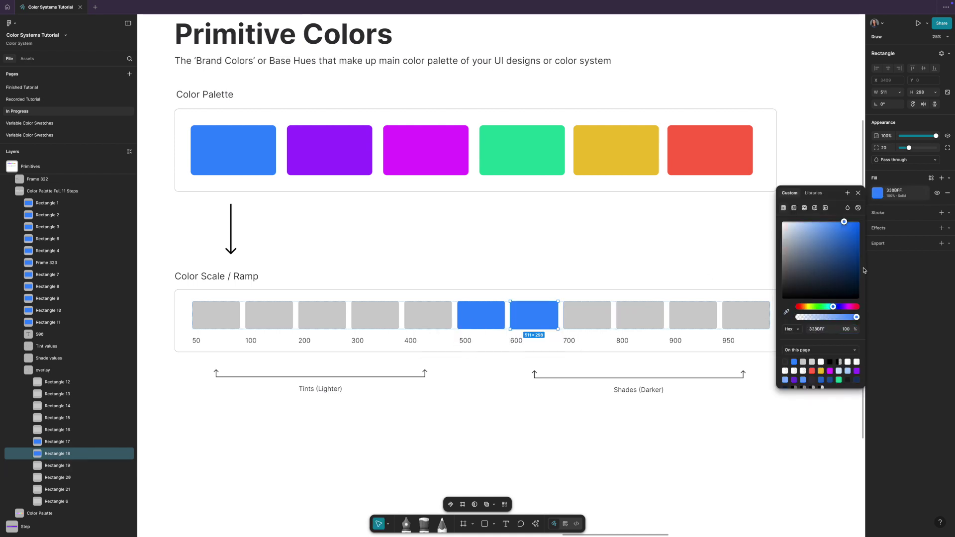
# Switch the 600 swatch's fill to the HSL color model and lower its lightness to 50.
pyautogui.click(794, 330)
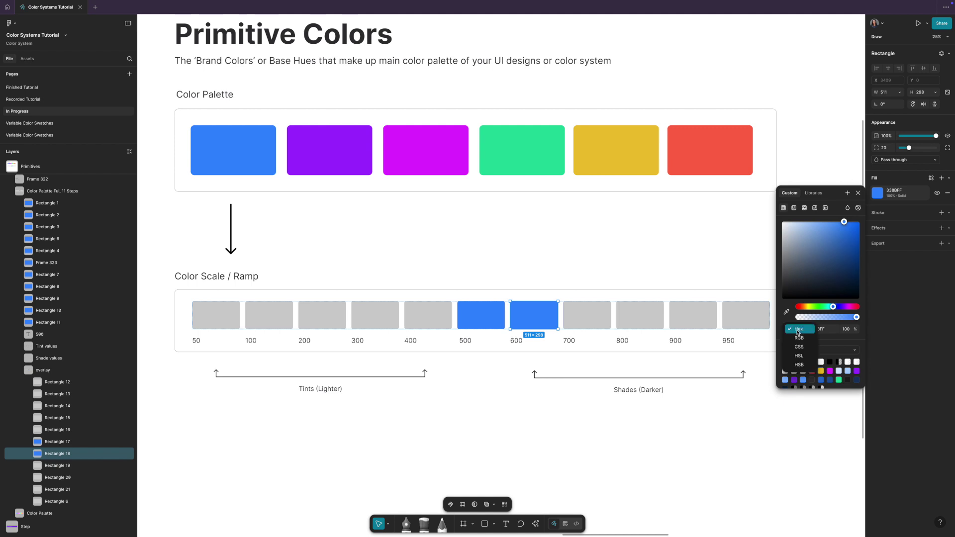
pyautogui.click(799, 356)
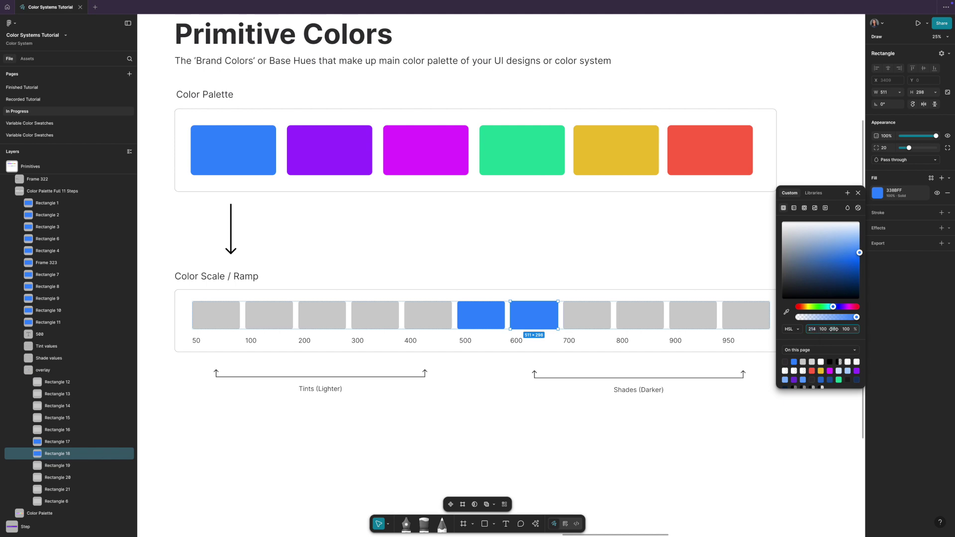
pyautogui.moveTo(834, 329); pyautogui.dragTo(868, 343)
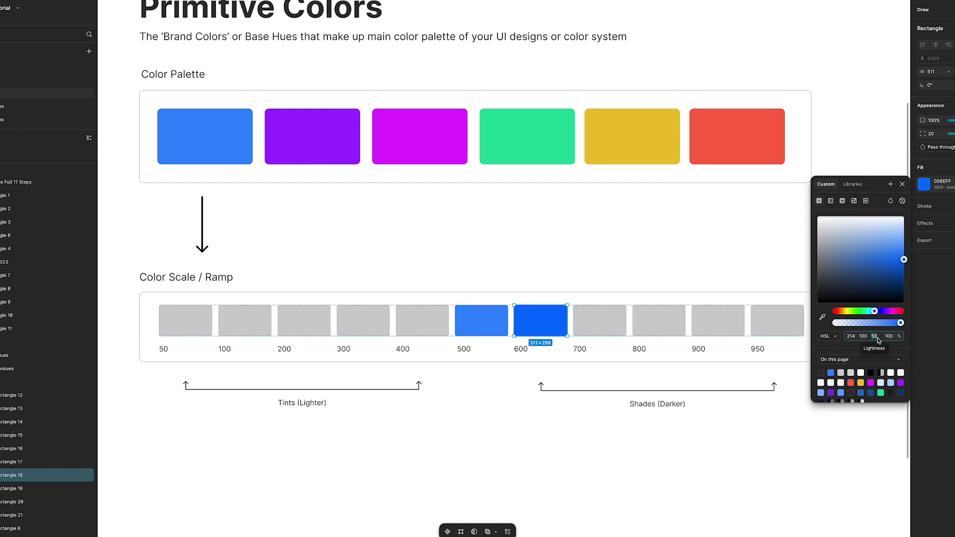
# Fill the 700 swatch with the color sampled from the 600 swatch and lower its lightness to 40.
pyautogui.click(622, 327)
pyautogui.click(920, 188)
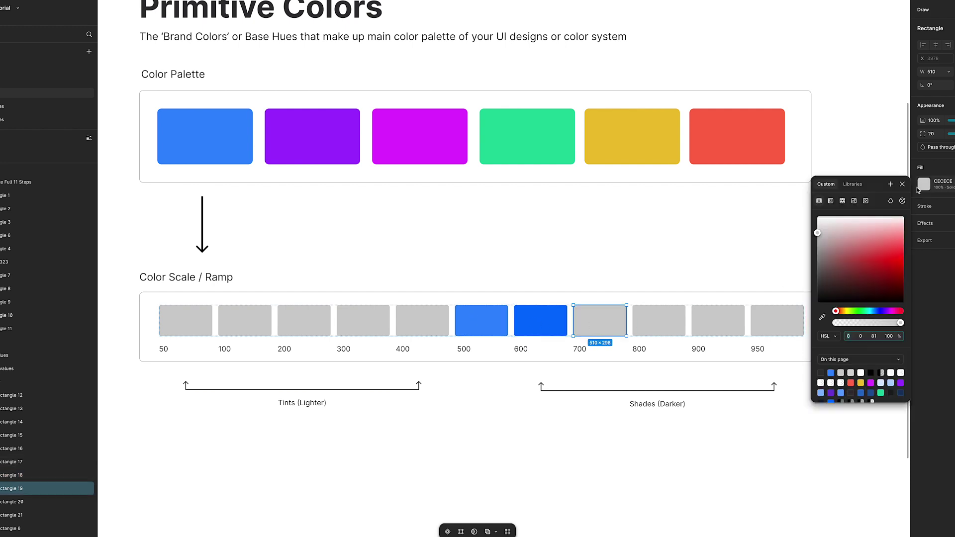
pyautogui.click(823, 317)
pyautogui.click(552, 324)
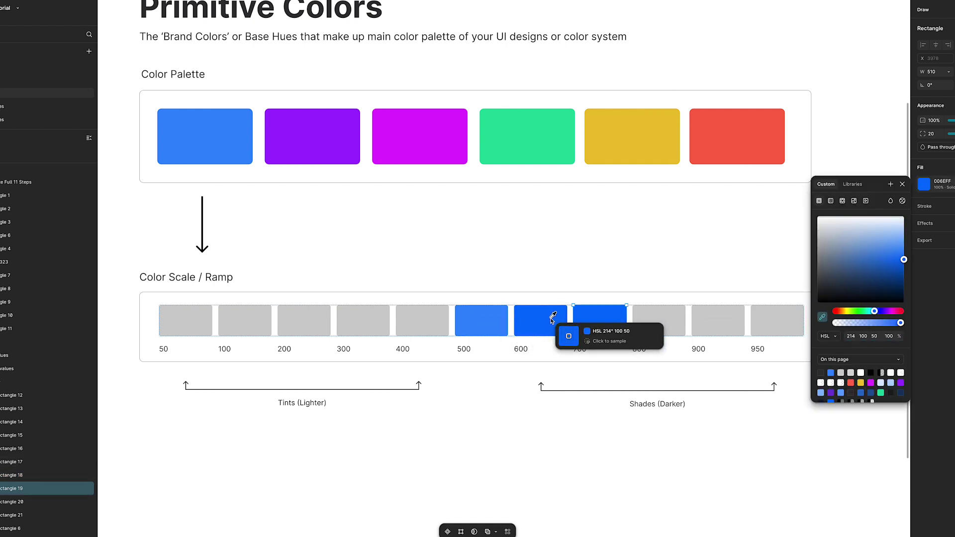
pyautogui.press('alt')
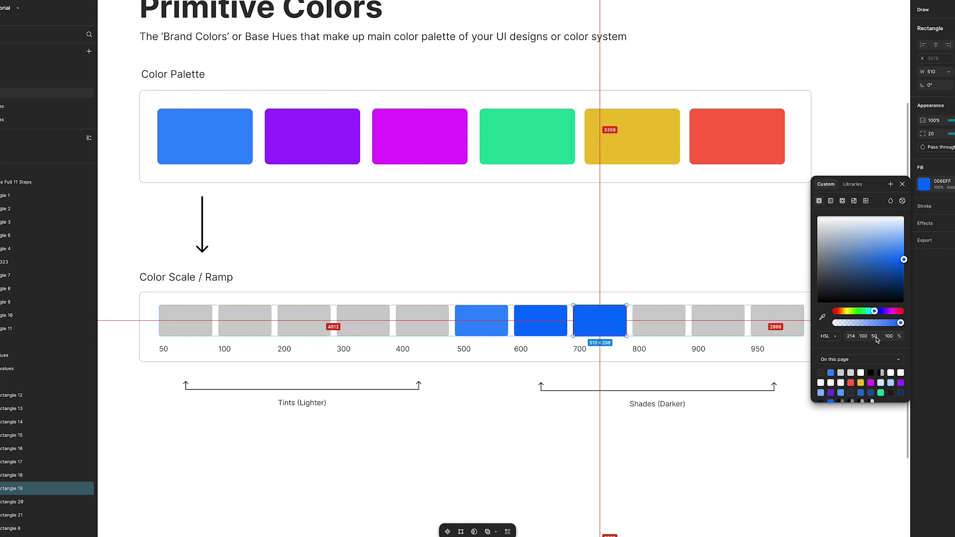
pyautogui.moveTo(877, 337); pyautogui.dragTo(869, 344)
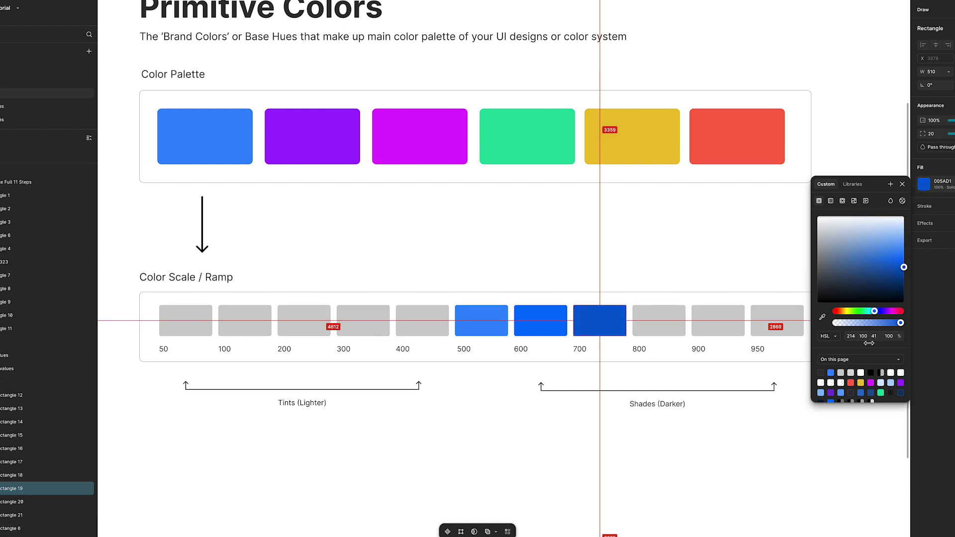
# Fill the 800 swatch with the color sampled from the 700 swatch and lower its lightness to 35.
pyautogui.click(658, 320)
pyautogui.click(924, 184)
pyautogui.click(823, 317)
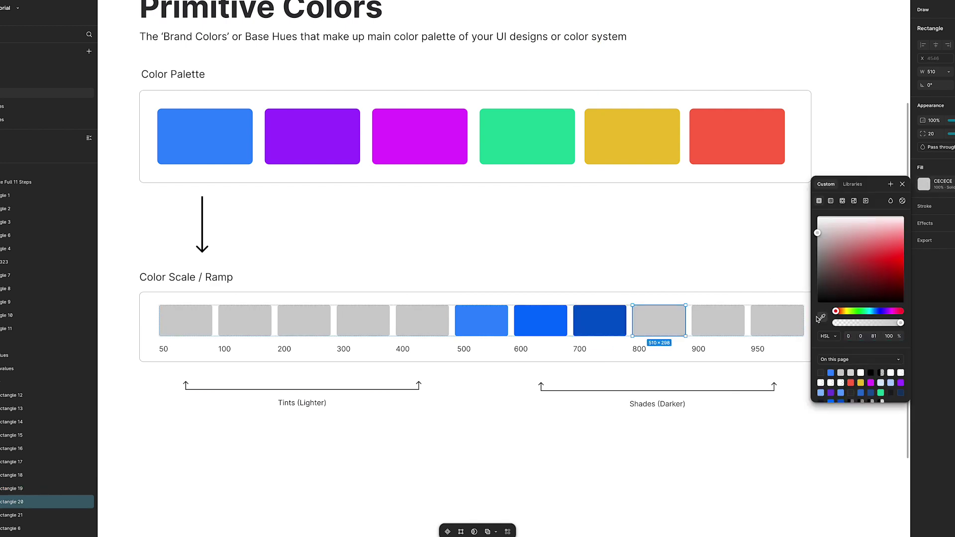
pyautogui.click(595, 325)
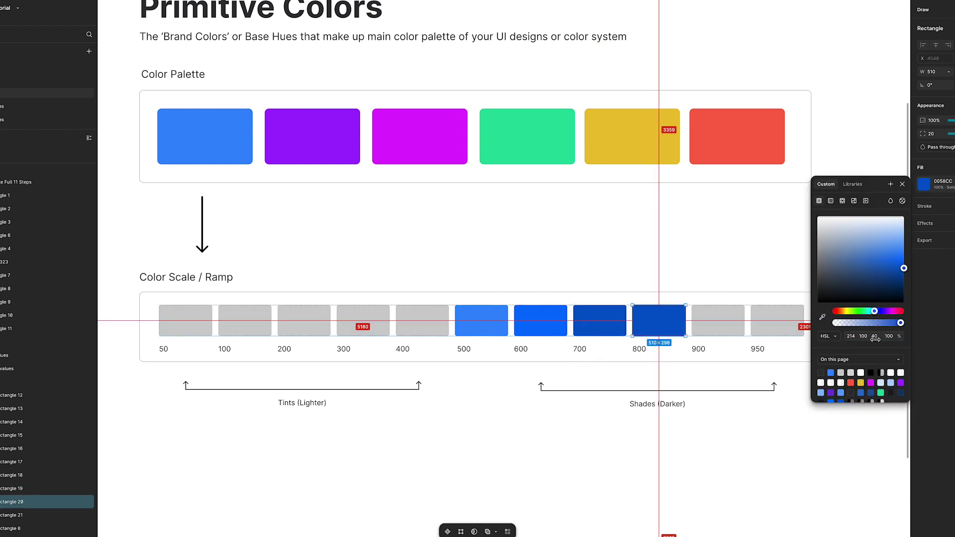
pyautogui.moveTo(875, 338); pyautogui.dragTo(872, 341)
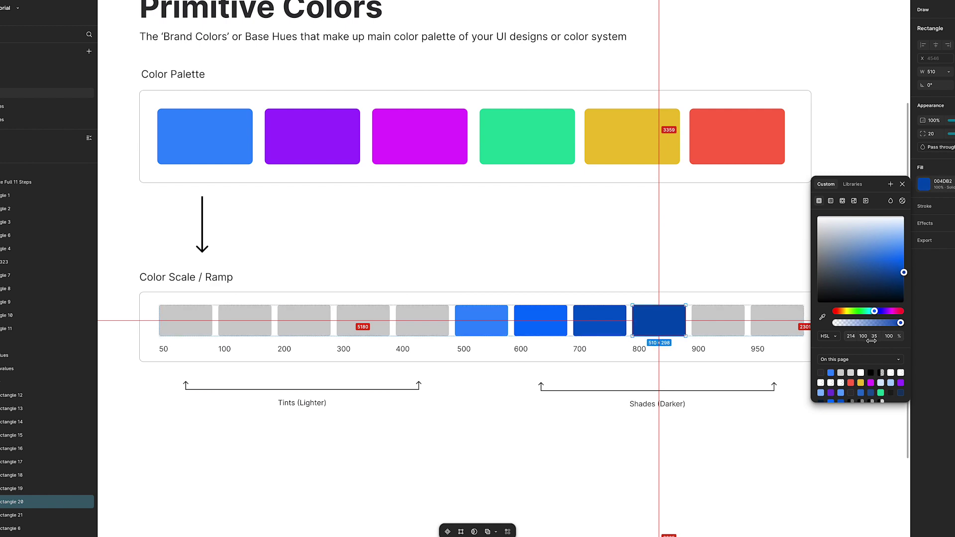
# Fill the 900 swatch with the color sampled from the 800 swatch and lower its lightness to 20.
pyautogui.click(730, 322)
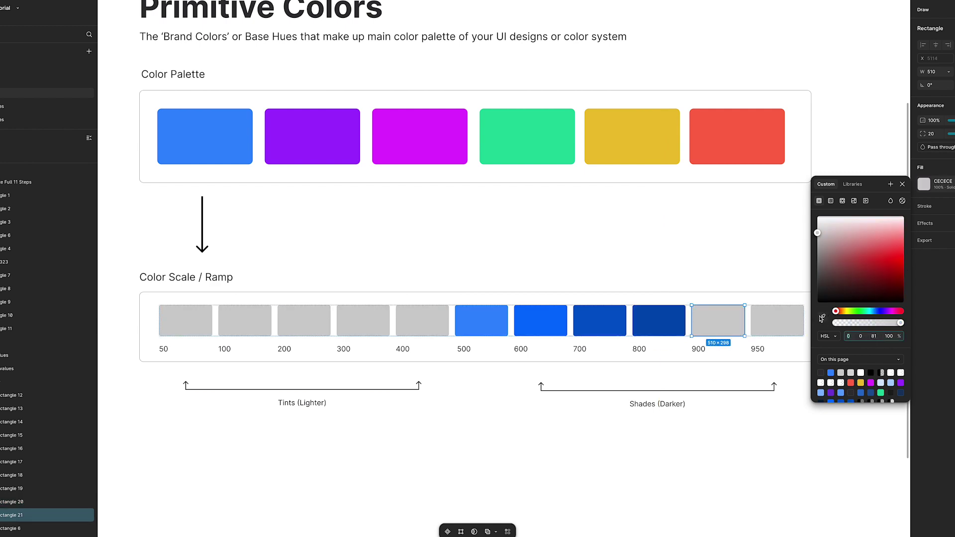
pyautogui.click(822, 317)
pyautogui.click(671, 324)
pyautogui.moveTo(876, 341); pyautogui.dragTo(861, 339)
# Fill the 950 swatch with the color sampled from the 900 swatch and lower its lightness to 10.
pyautogui.click(796, 321)
pyautogui.scroll(1, 901, 265)
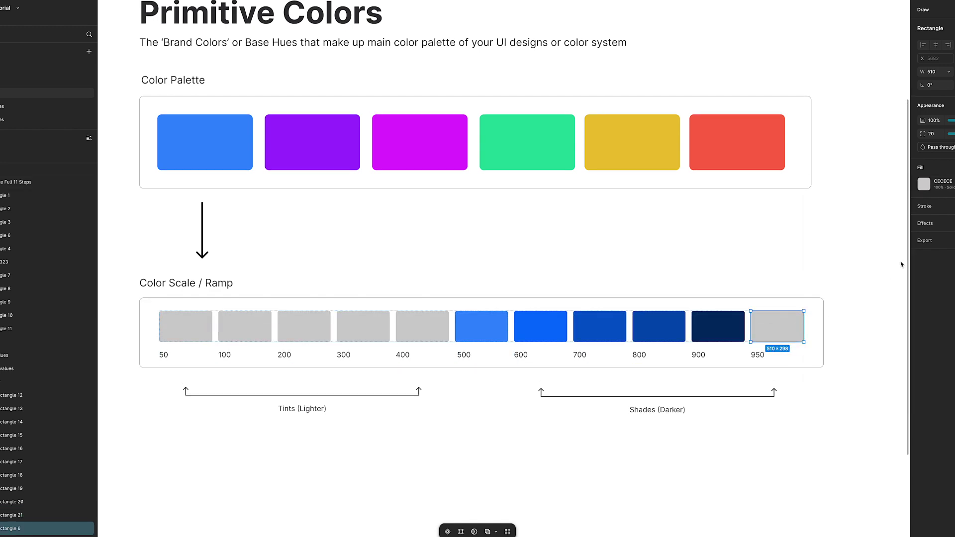
pyautogui.click(923, 188)
pyautogui.click(822, 316)
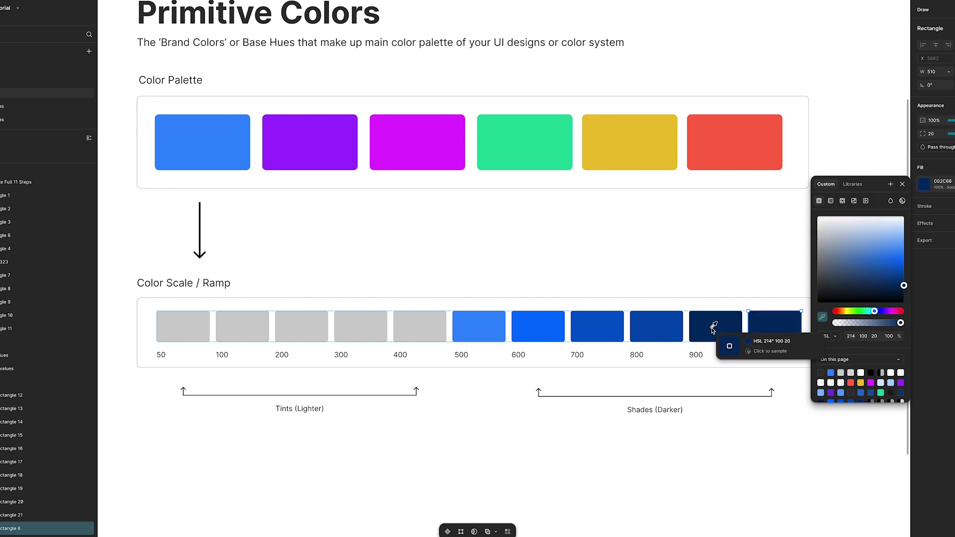
pyautogui.click(714, 325)
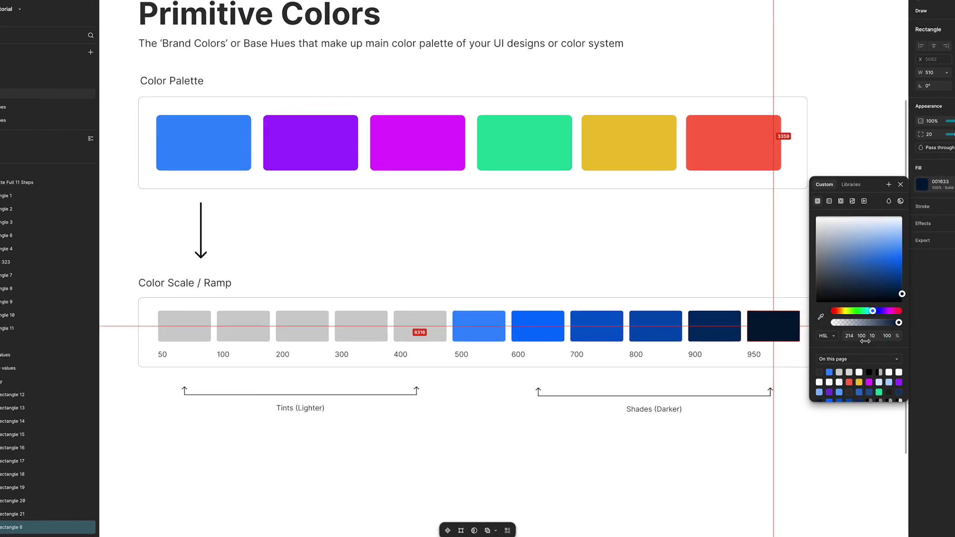
pyautogui.click(734, 262)
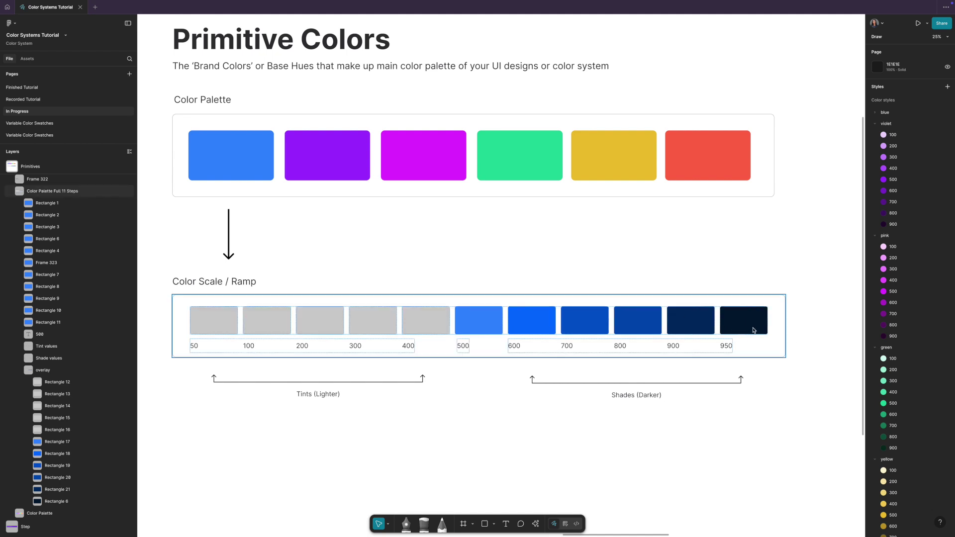
# Fill the 400 swatch with the color sampled from the 500 swatch and raise its lightness to 65.
pyautogui.hscroll(-2, 747, 331)
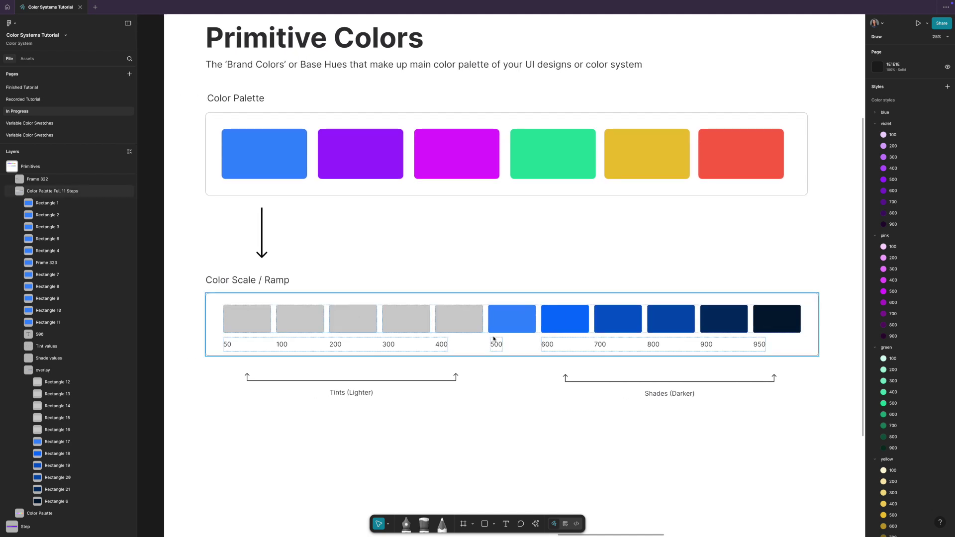
pyautogui.click(472, 323)
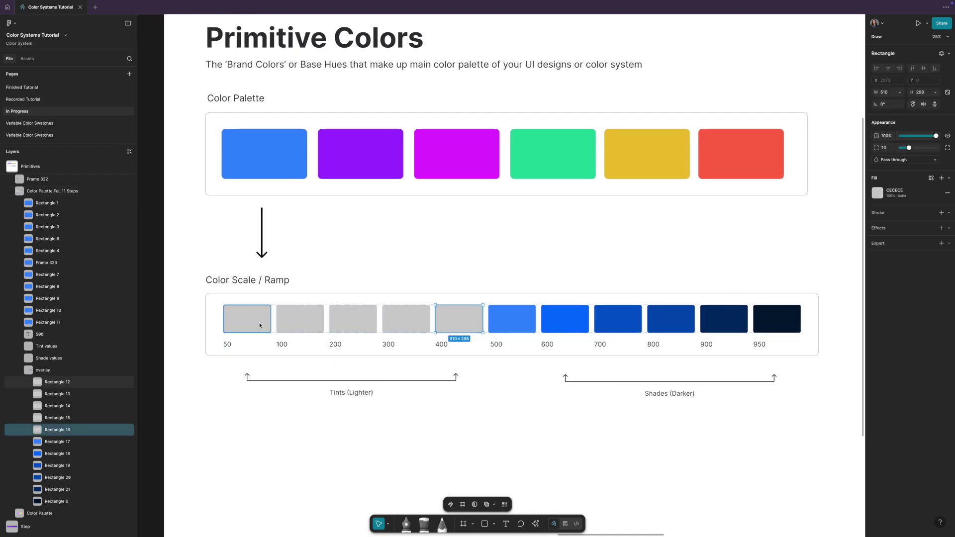
pyautogui.scroll(-1, 491, 358)
pyautogui.scroll(-1, 491, 361)
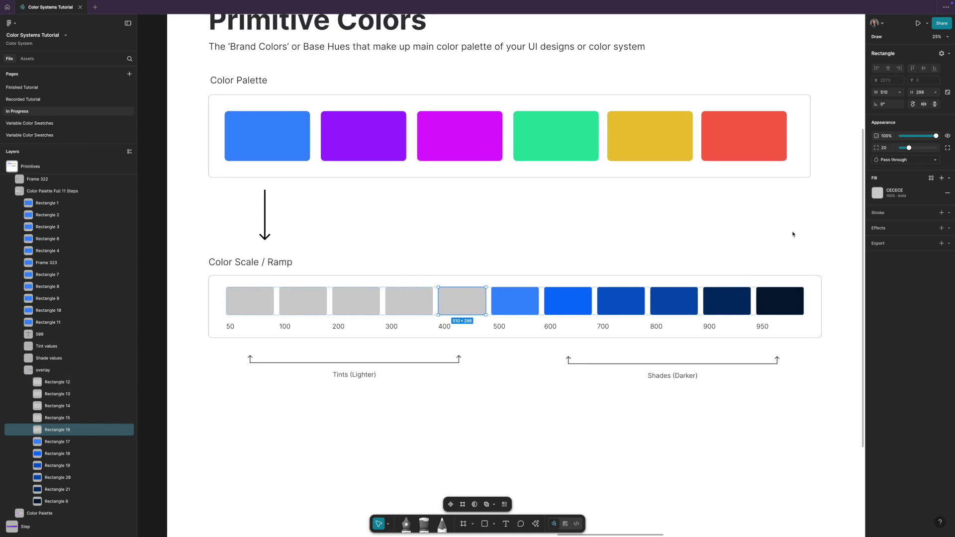
pyautogui.click(878, 194)
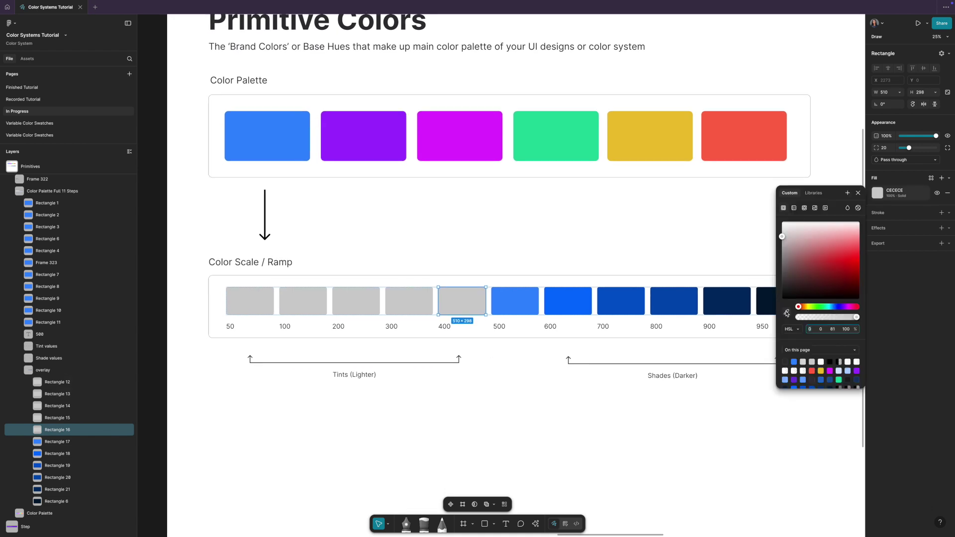
pyautogui.click(786, 312)
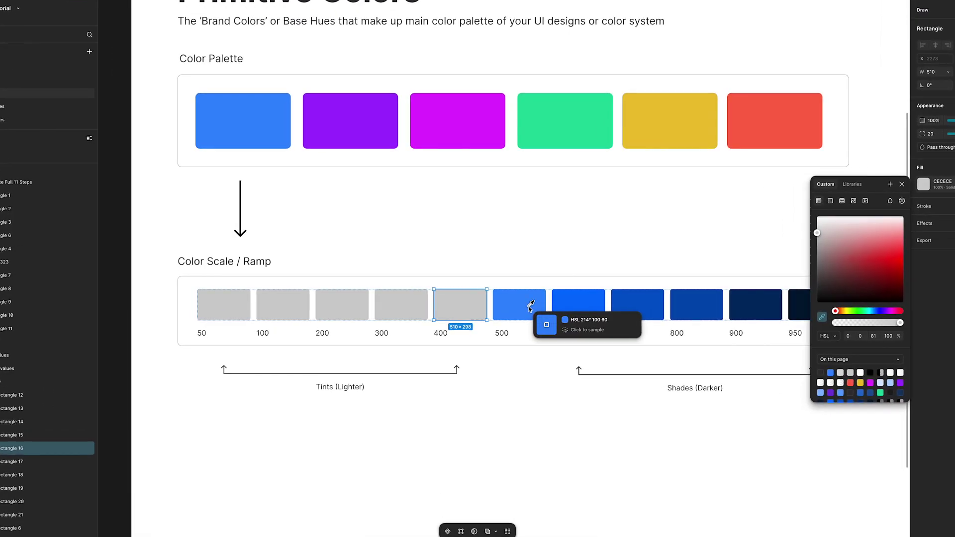
pyautogui.click(536, 308)
pyautogui.click(874, 339)
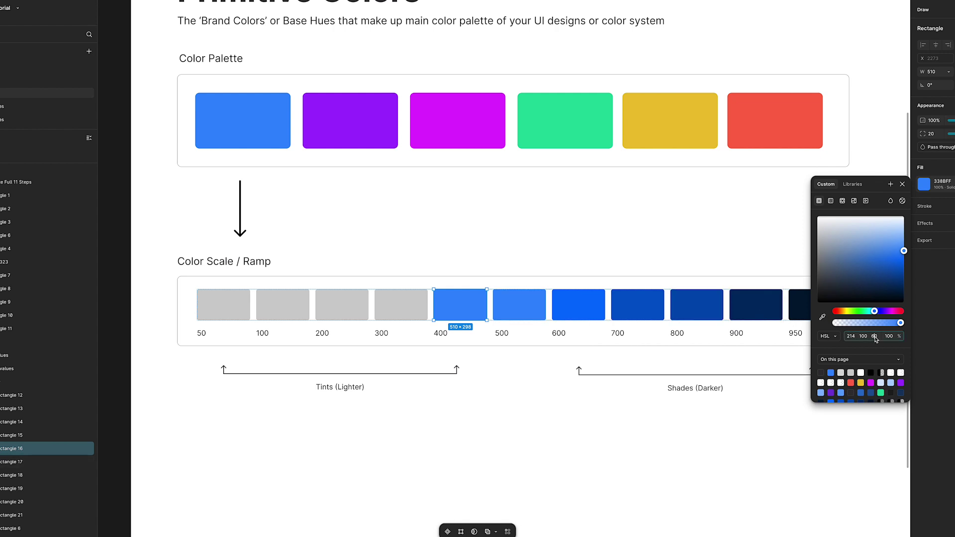
pyautogui.moveTo(874, 338)
pyautogui.mouseDown()
pyautogui.moveTo(883, 339)
pyautogui.moveTo(871, 338)
pyautogui.mouseUp()
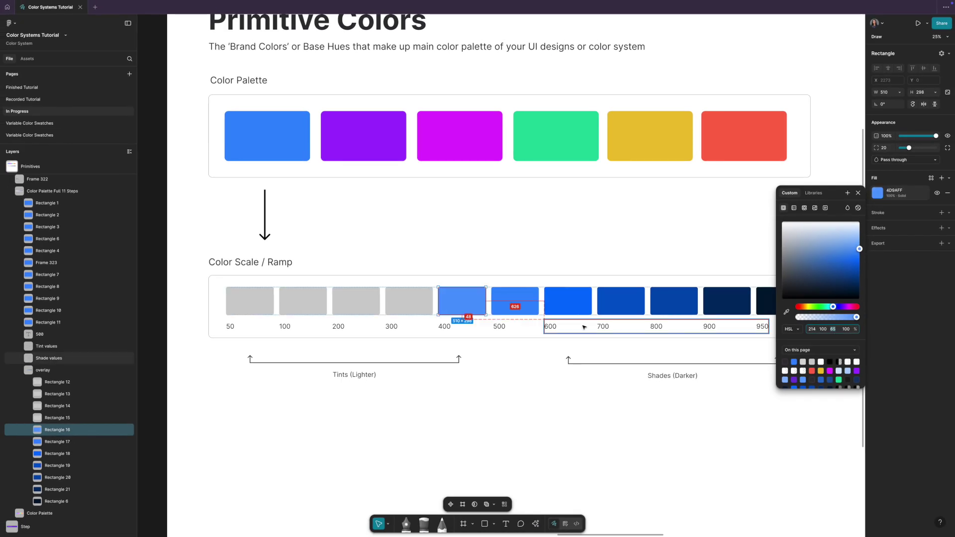
# Fill the 300 swatch with the color sampled from the 400 swatch and the 200 swatch with a blue tint, raising each one's lightness, 200 to about 79.
pyautogui.click(409, 301)
pyautogui.press('i')
pyautogui.click(470, 296)
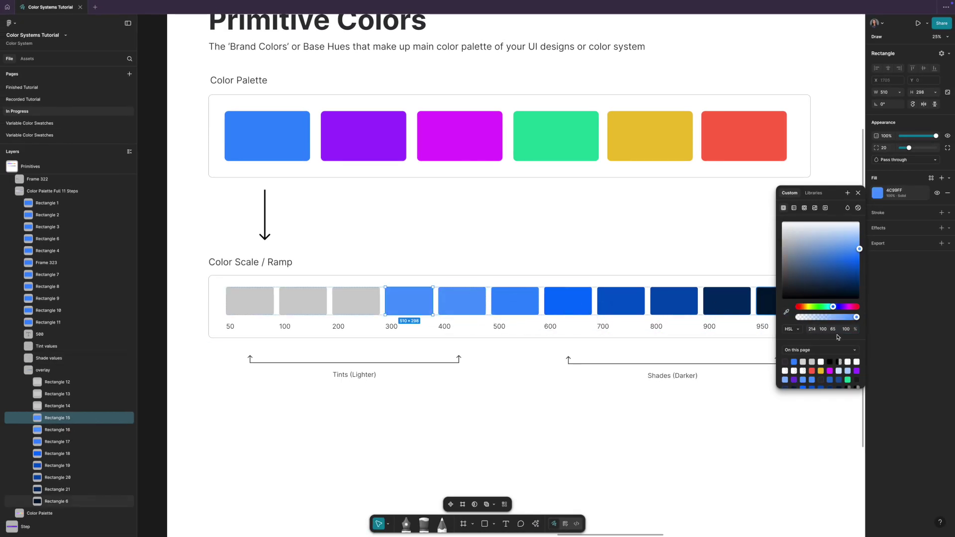
pyautogui.moveTo(833, 329); pyautogui.dragTo(840, 329)
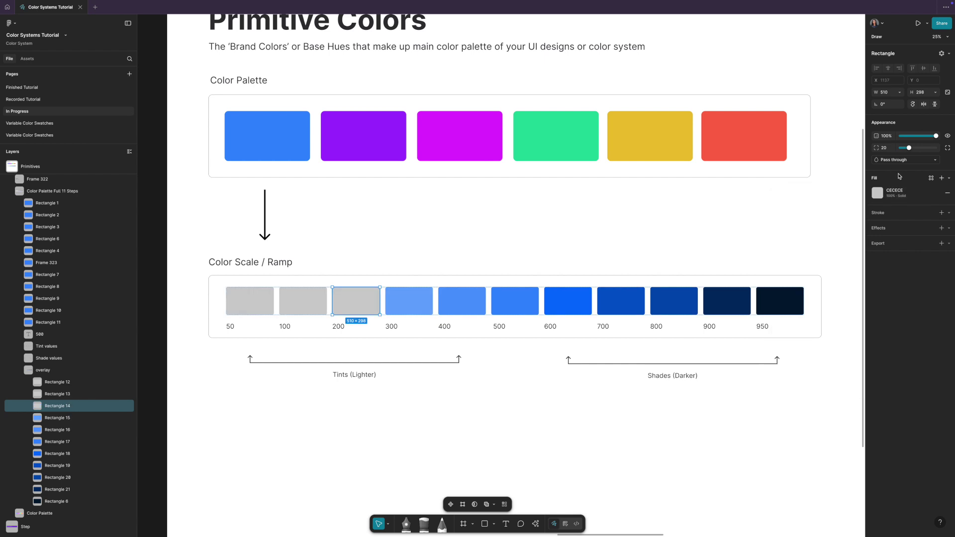
pyautogui.click(877, 194)
pyautogui.moveTo(832, 330); pyautogui.dragTo(839, 332)
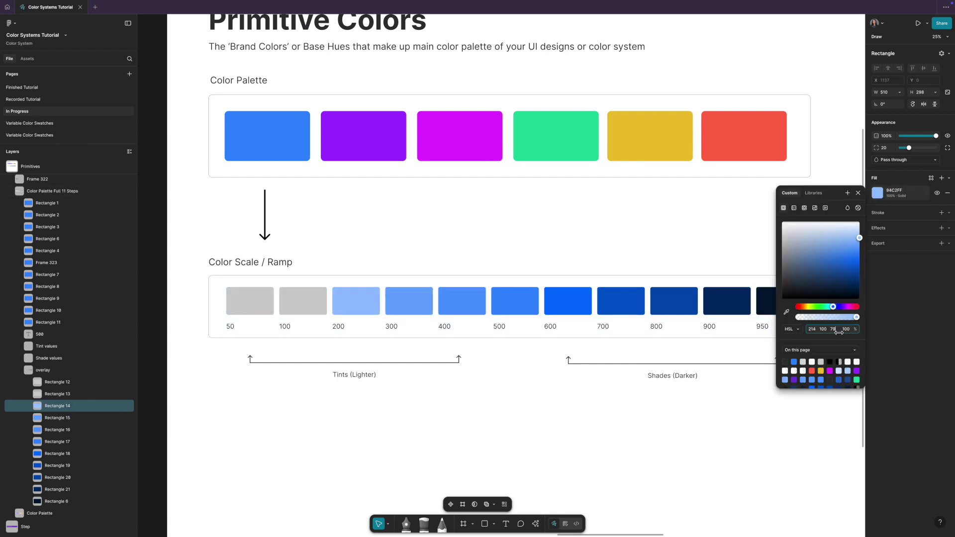
# Fill the 100 swatch with the color sampled from the 200 swatch and raise its lightness to 85.
pyautogui.click(303, 301)
pyautogui.click(878, 193)
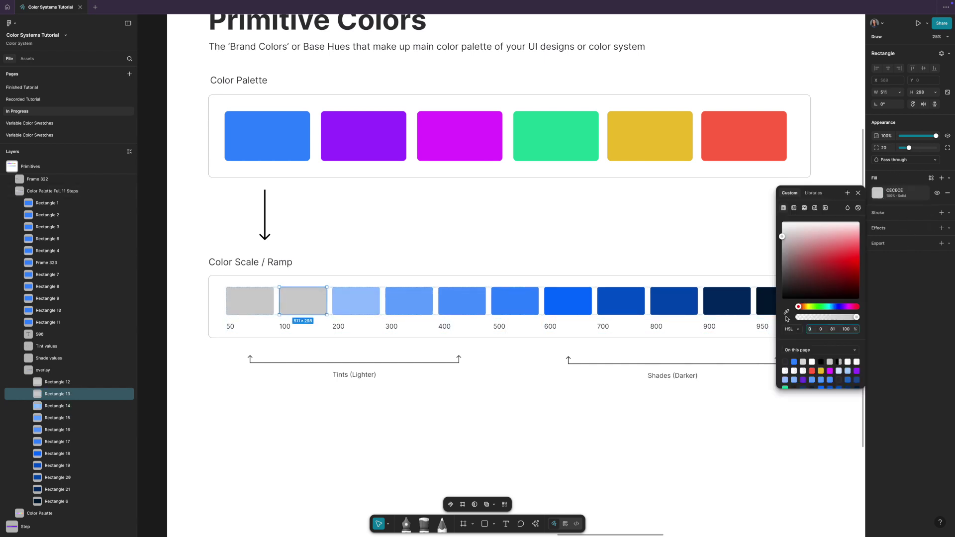
pyautogui.click(787, 312)
pyautogui.click(330, 307)
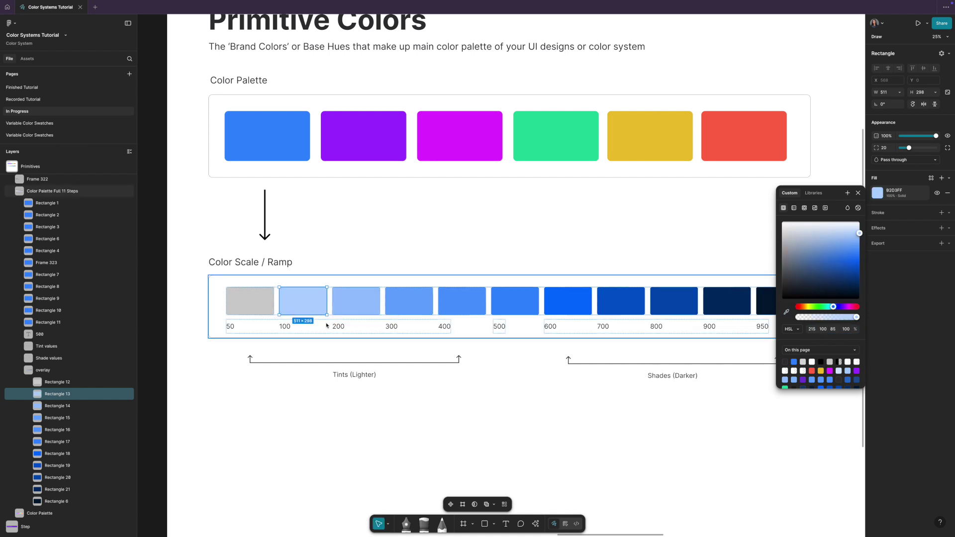
# Raise the lightness of the 50 swatch's fill color.
pyautogui.click(253, 303)
pyautogui.click(877, 193)
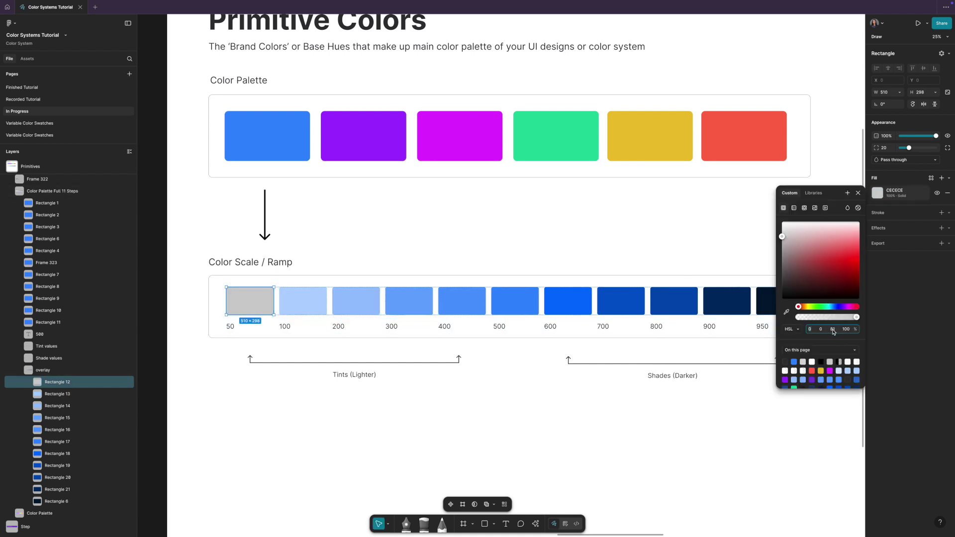
pyautogui.moveTo(833, 332); pyautogui.dragTo(840, 333)
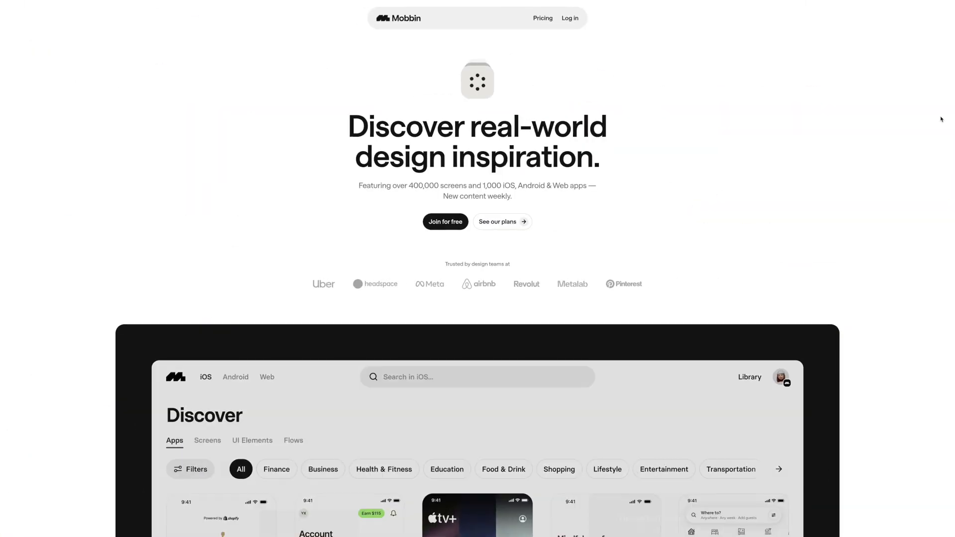
# Switch to the Mobbin website and look through its homepage features and the UI element categories offered in its search.
pyautogui.scroll(-4, 478, 268)
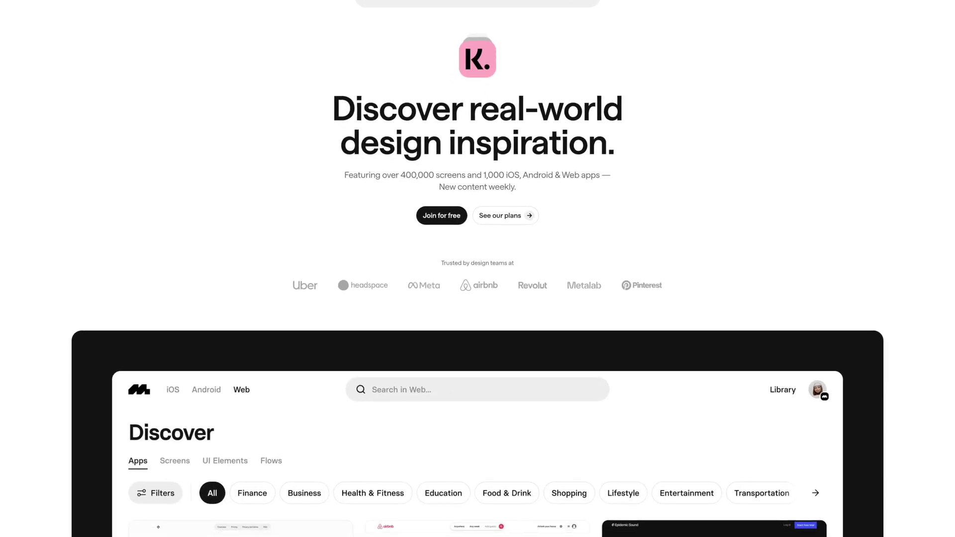
pyautogui.scroll(-10, 935, 122)
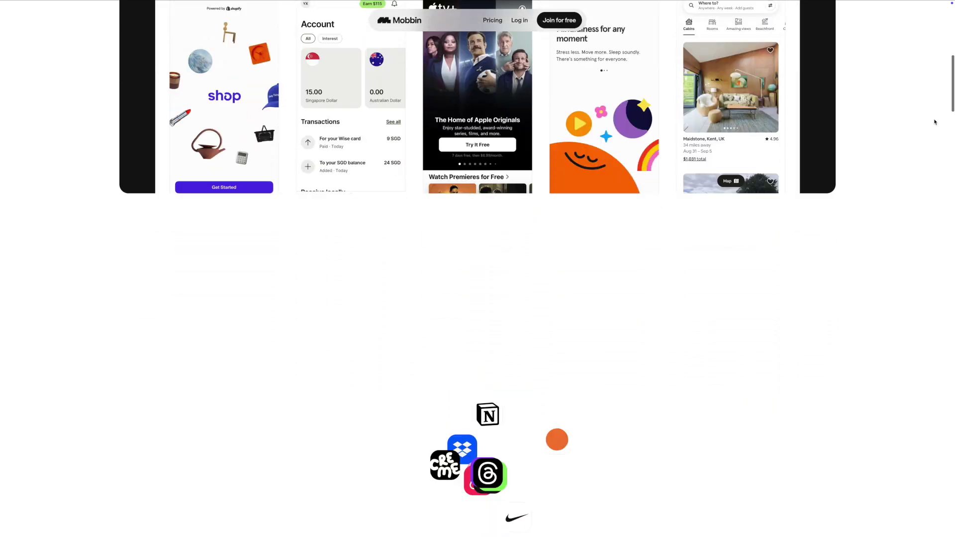
pyautogui.scroll(-3, 935, 122)
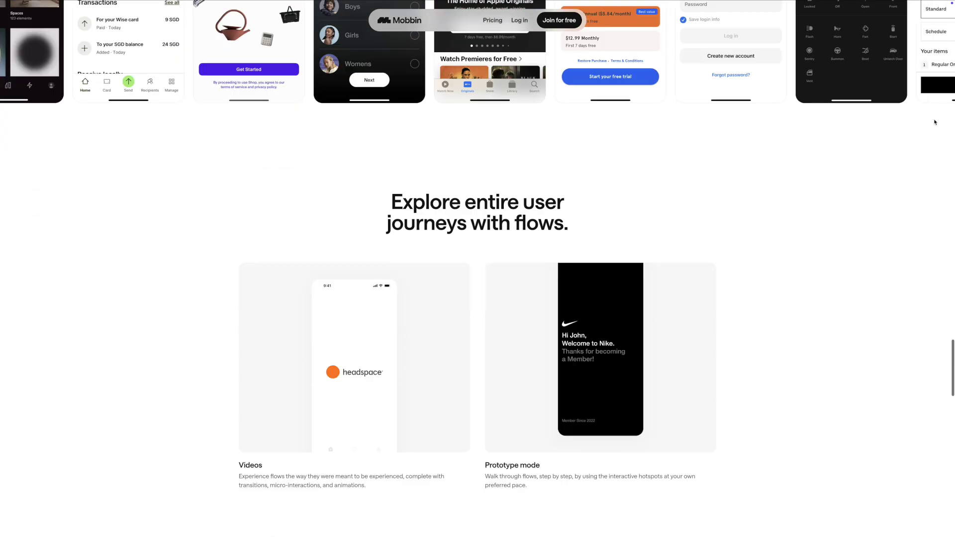
pyautogui.scroll(-10, 935, 123)
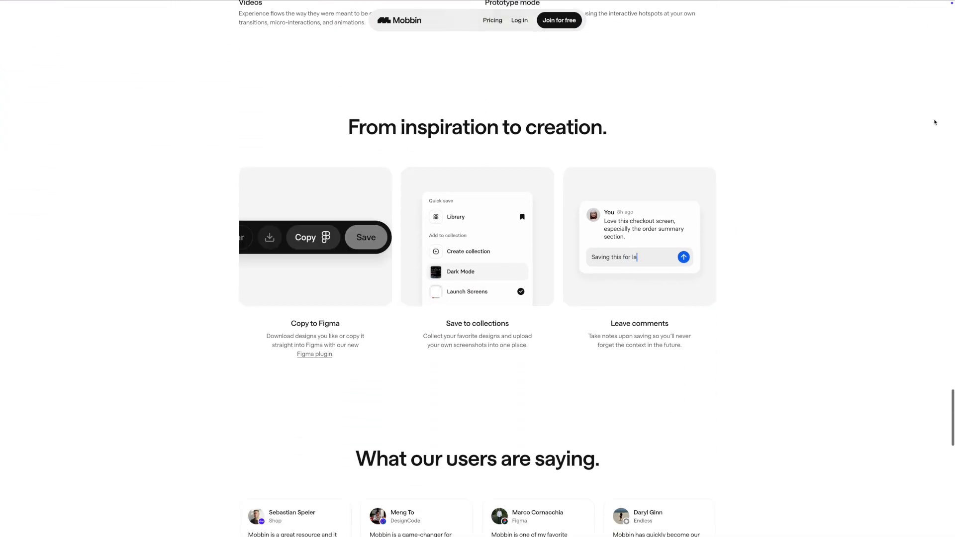
pyautogui.scroll(-10, 935, 122)
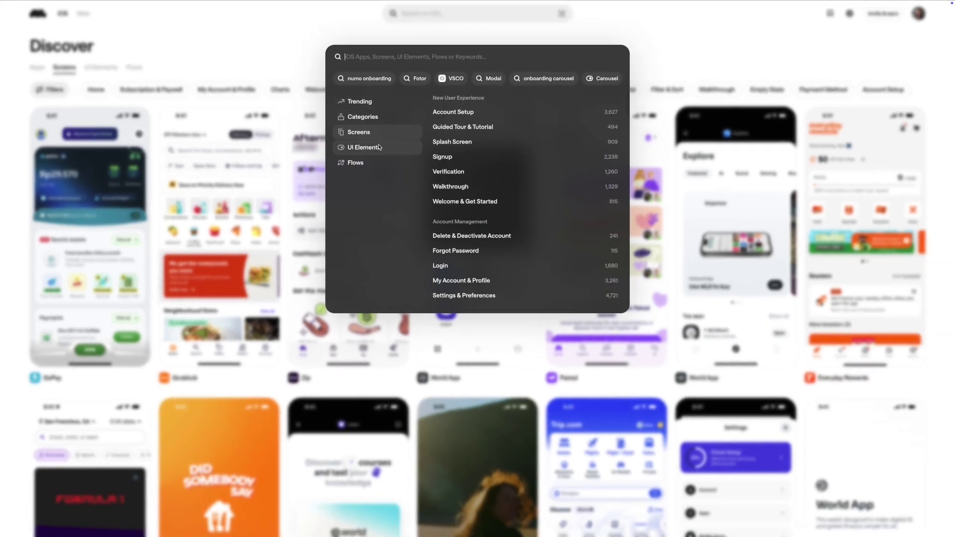
pyautogui.click(379, 148)
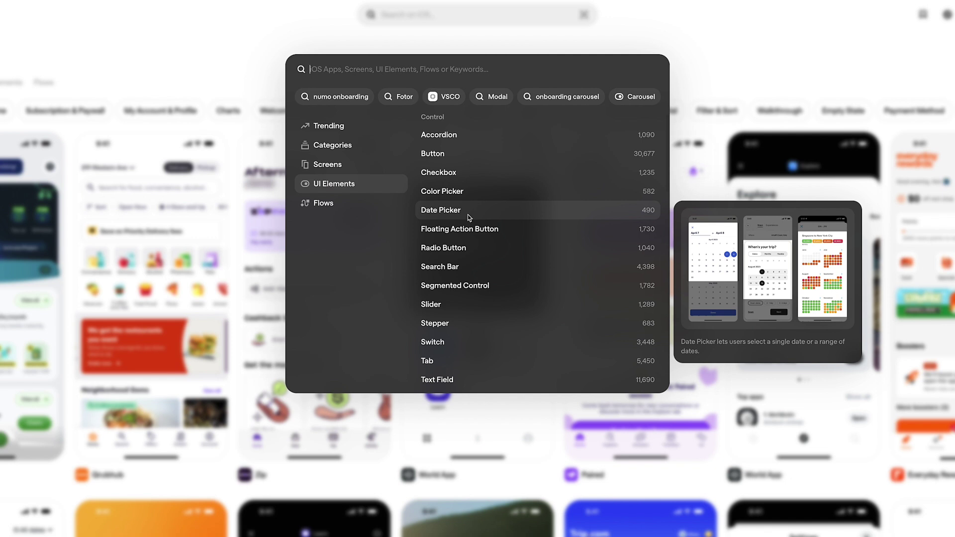
pyautogui.scroll(-5, 448, 247)
pyautogui.press('Escape')
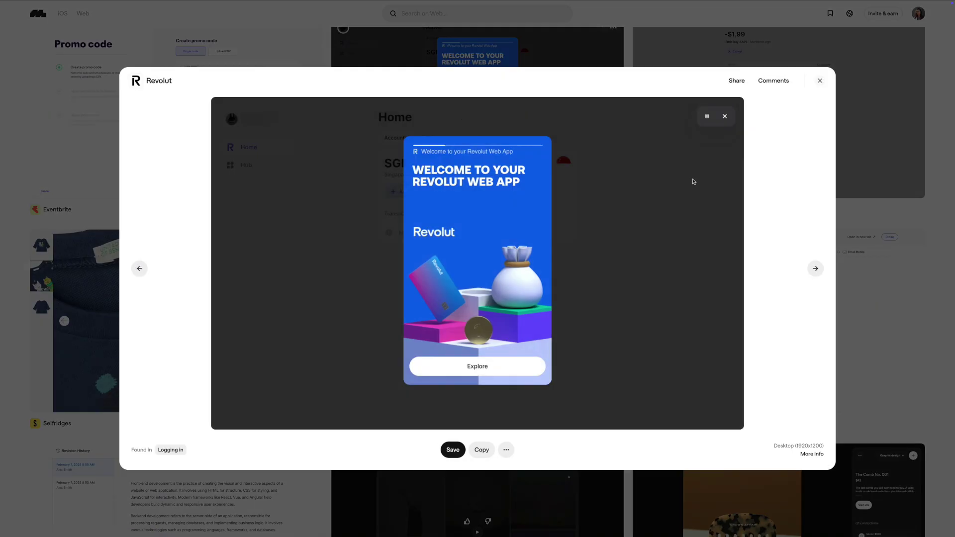
# Page through the screens of Podia's Pricing flow and view the flow as a prototype.
pyautogui.click(814, 269)
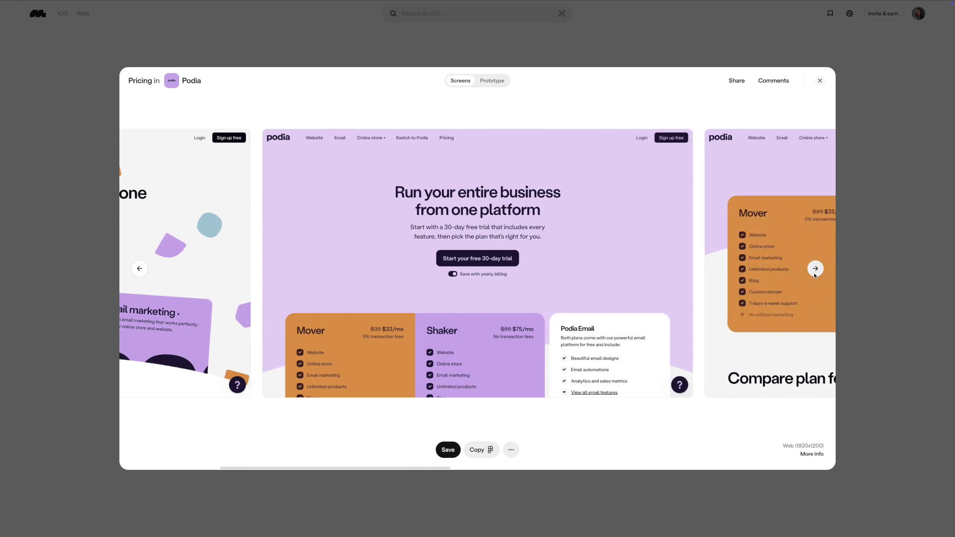
pyautogui.click(815, 268)
pyautogui.click(493, 81)
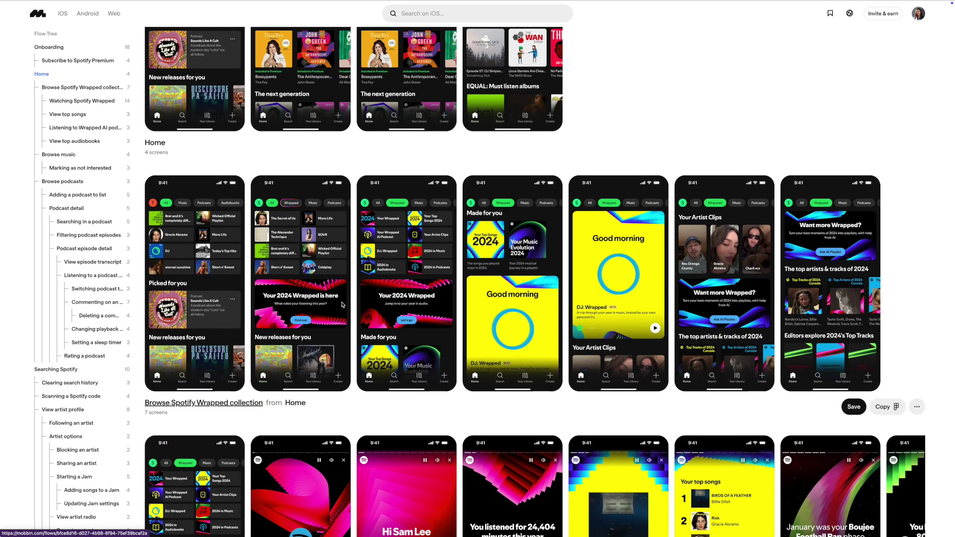
# Open Spotify's Browse Spotify Wrapped collection flow and look through its screens.
pyautogui.click(384, 274)
pyautogui.hscroll(3, 293, 288)
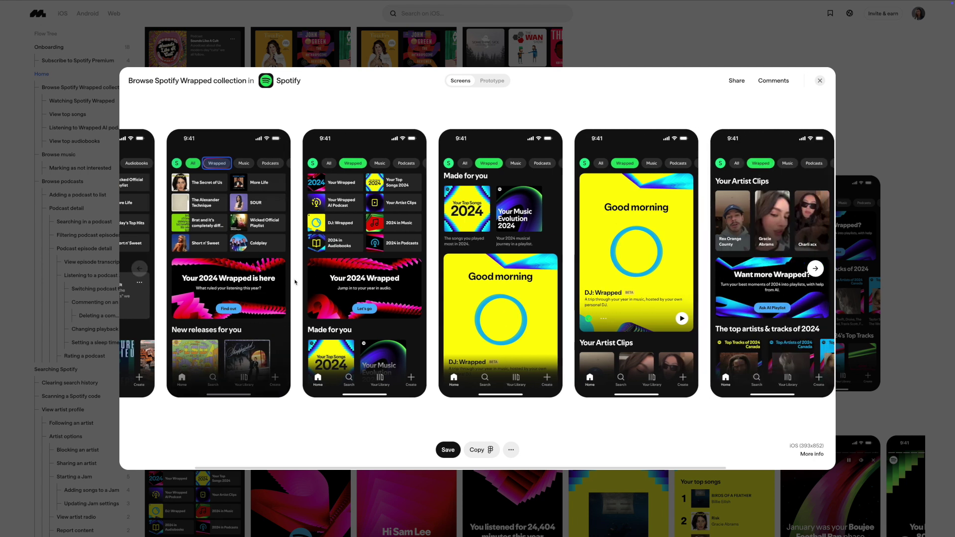
pyautogui.hscroll(1, 296, 283)
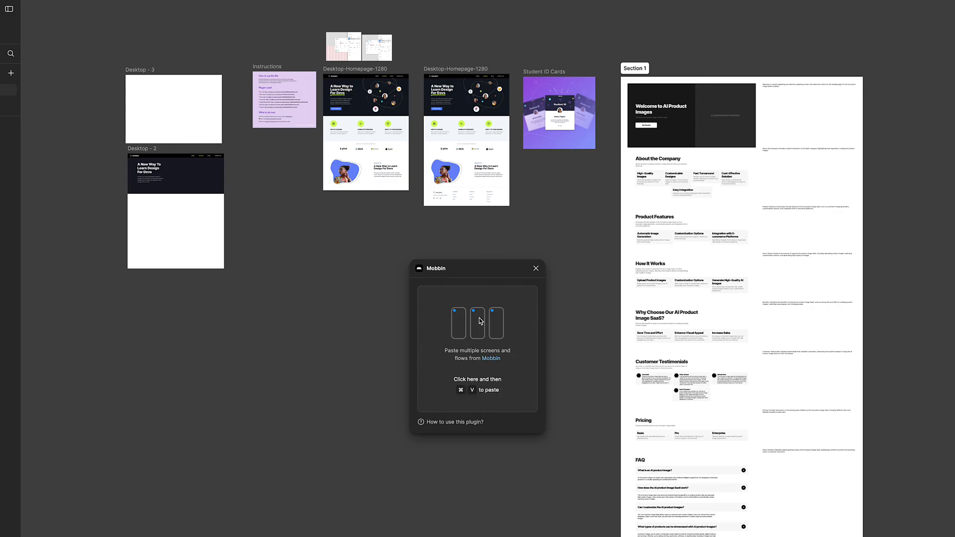
# Switch to Figma and paste the copied Spotify Wrapped collection screens into the Figma Plugins Demo file with the Mobbin plugin.
pyautogui.click(481, 321)
pyautogui.press('super+v')
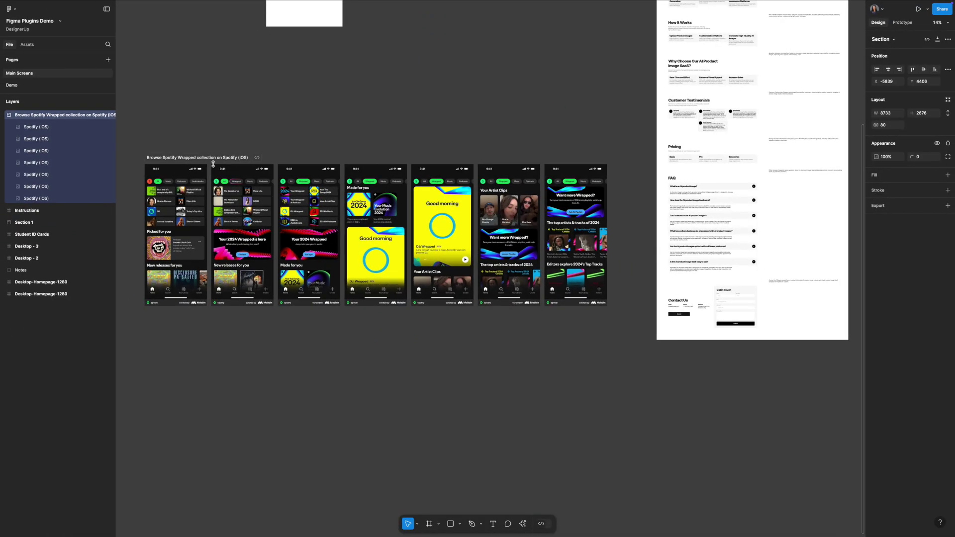
pyautogui.click(416, 370)
pyautogui.scroll(3, 420, 371)
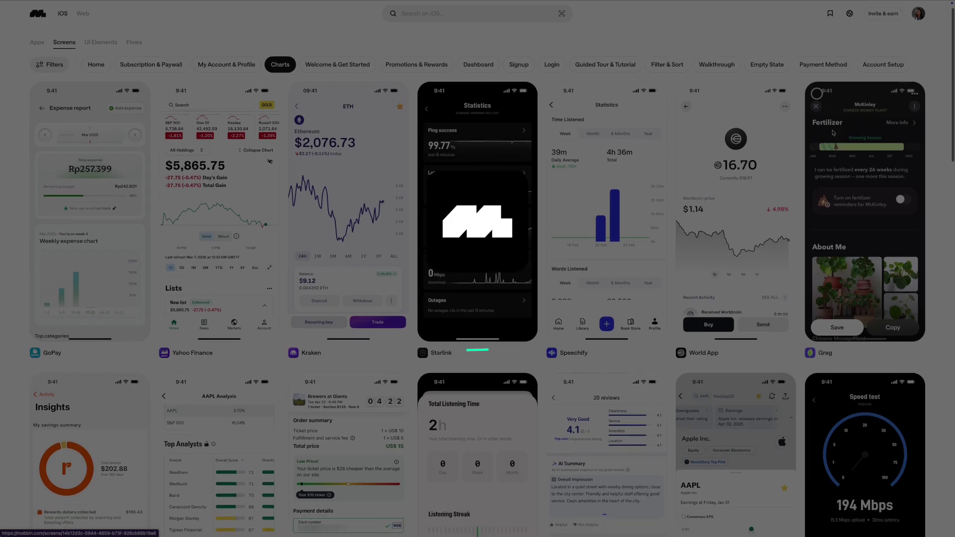
pyautogui.scroll(-10, 833, 133)
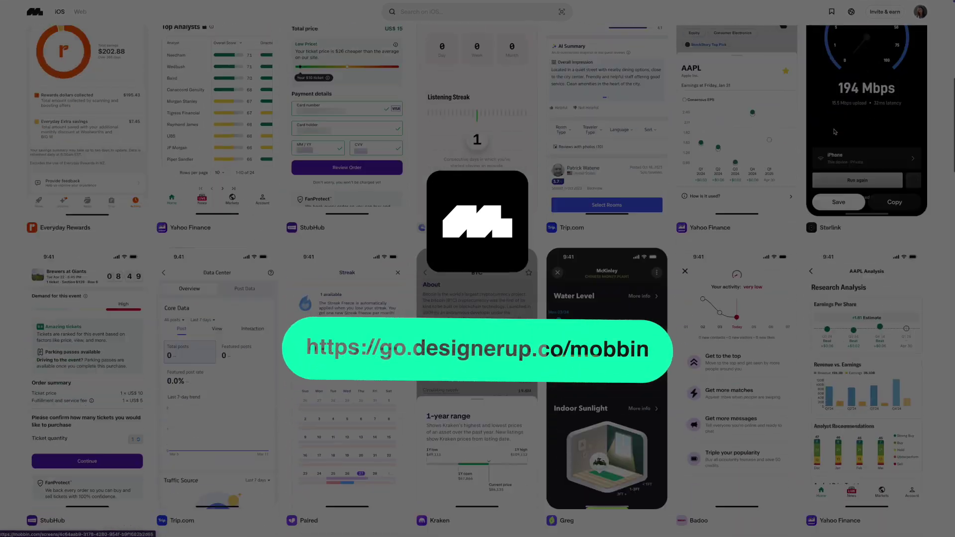
pyautogui.scroll(-9, 835, 132)
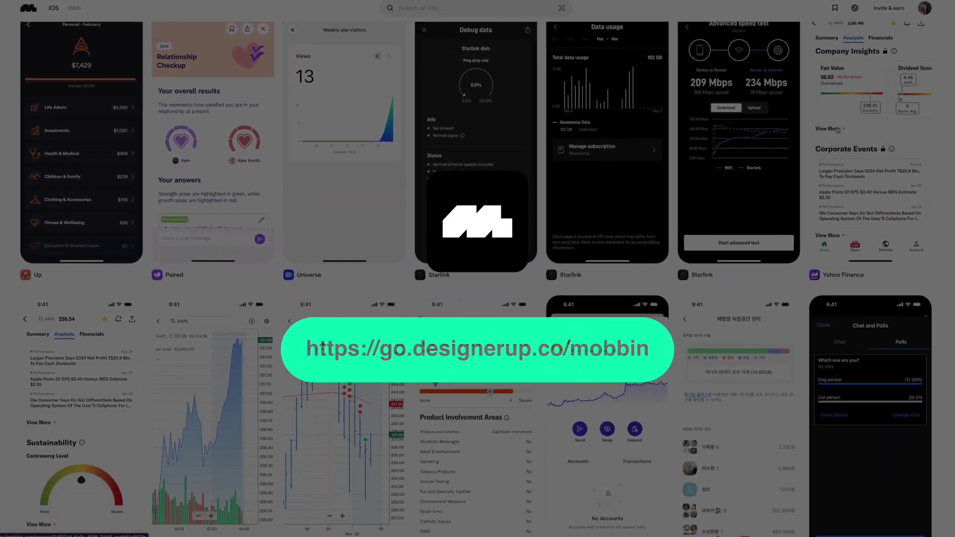
pyautogui.scroll(-8, 838, 129)
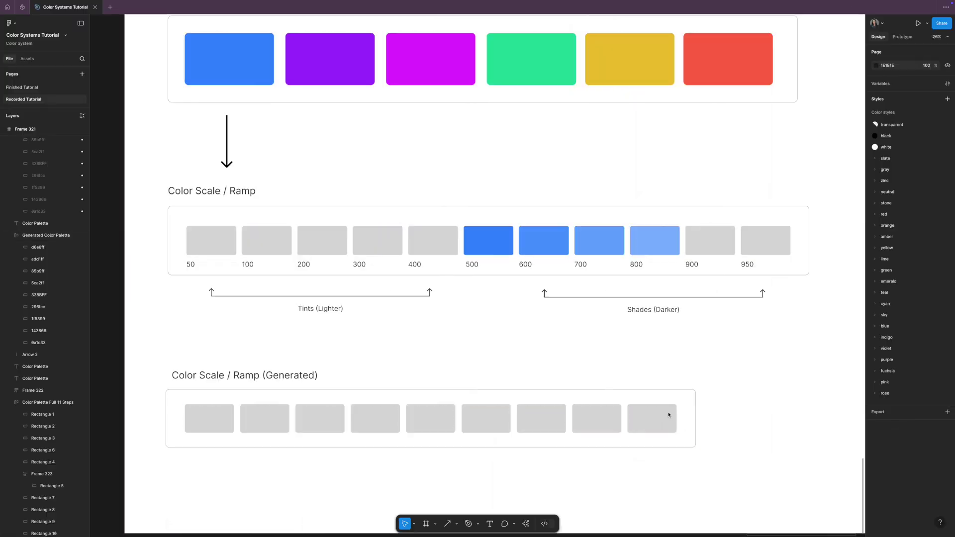
# In the Color Systems Tutorial file, select the Generated Color Palette frame and run the Color, Tint & Shade Generator plugin.
pyautogui.click(681, 398)
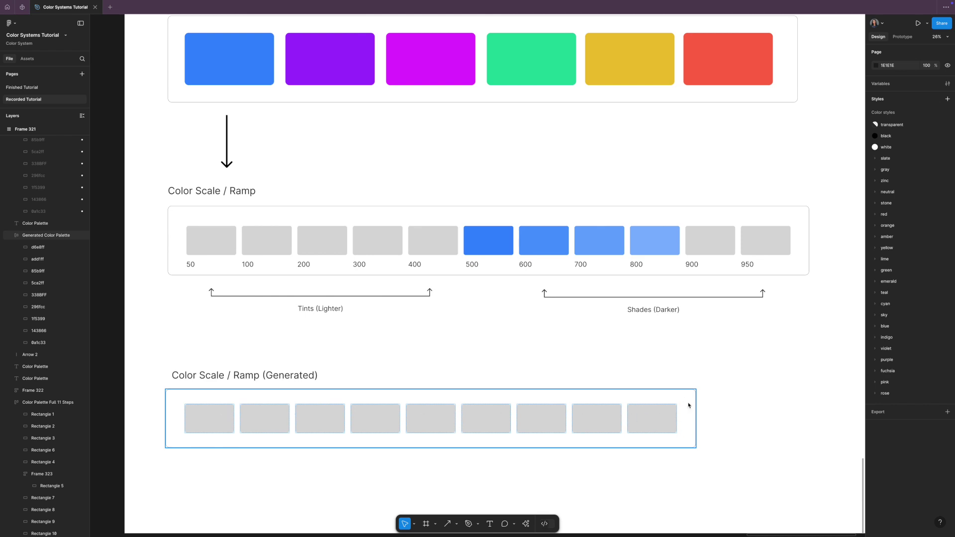
pyautogui.click(649, 400)
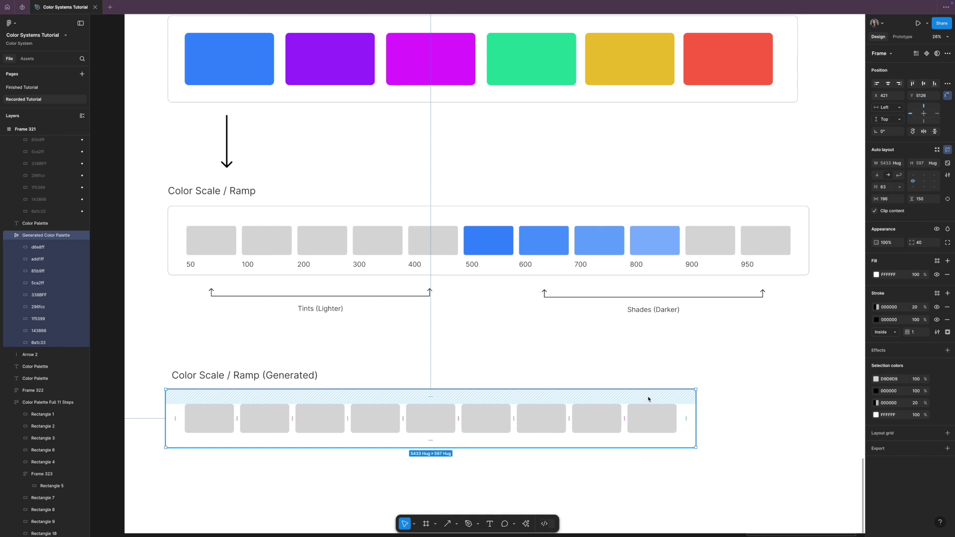
pyautogui.click(526, 525)
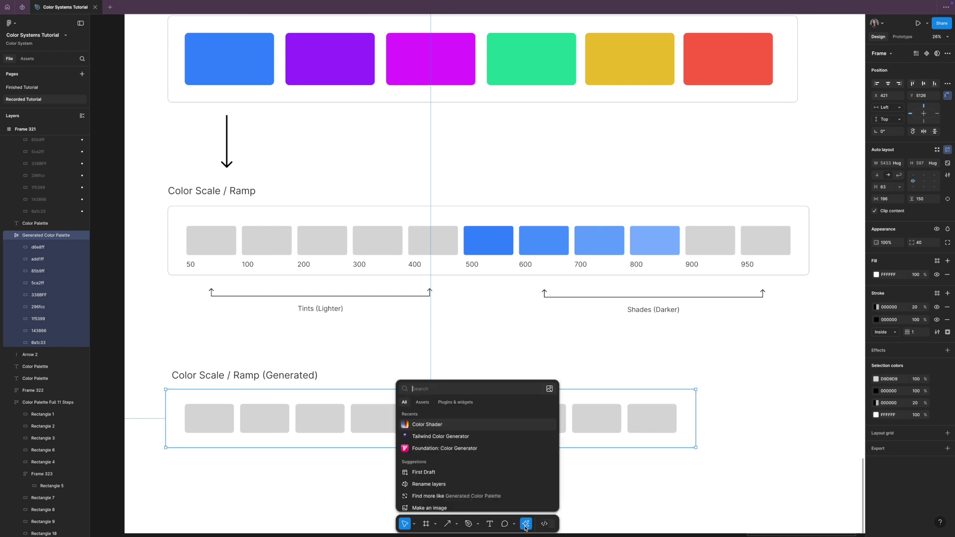
pyautogui.click(461, 403)
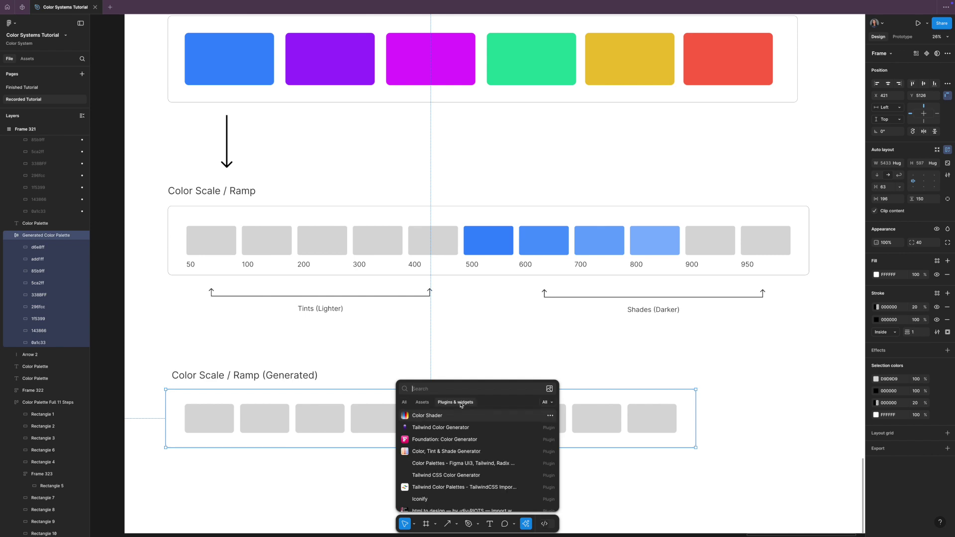
pyautogui.click(470, 452)
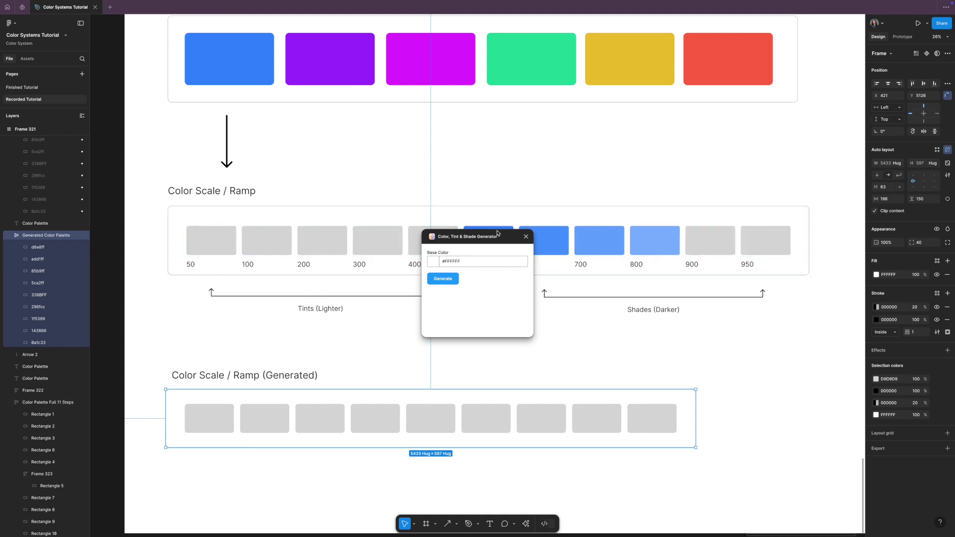
# Copy the base blue rectangle's fill 338BFF into the plugin as the base color and generate its tints and shades.
pyautogui.doubleClick(221, 47)
pyautogui.click(889, 227)
pyautogui.press('super+c')
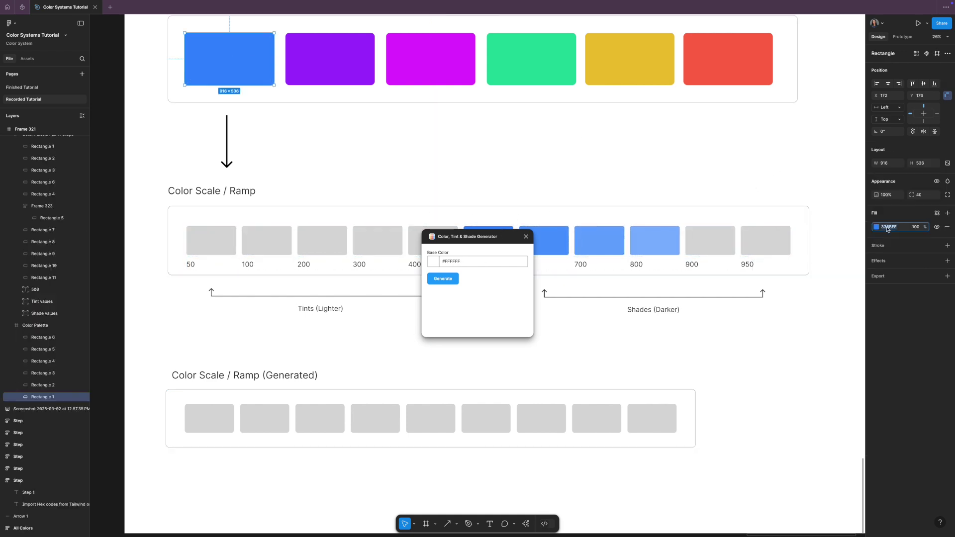
pyautogui.doubleClick(458, 262)
pyautogui.press('super+v')
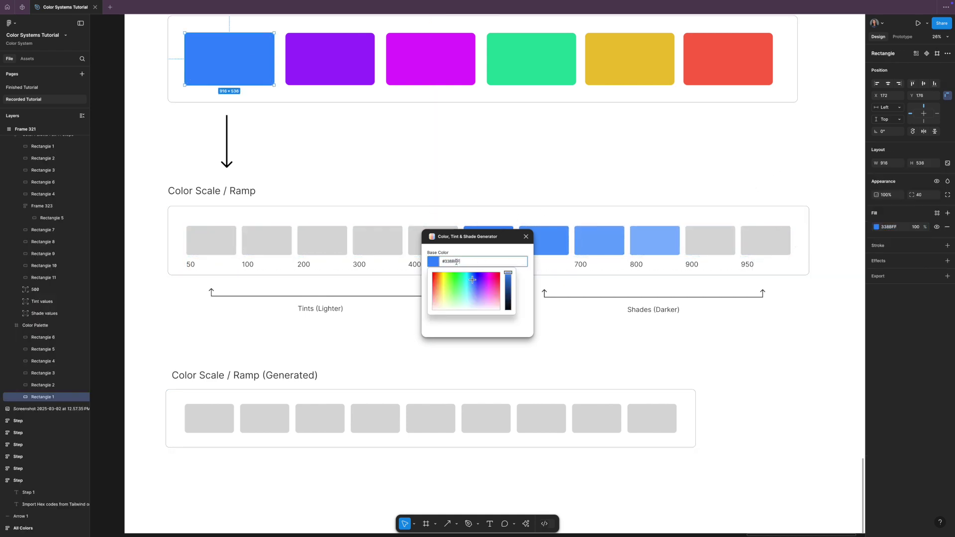
pyautogui.click(524, 275)
pyautogui.click(441, 279)
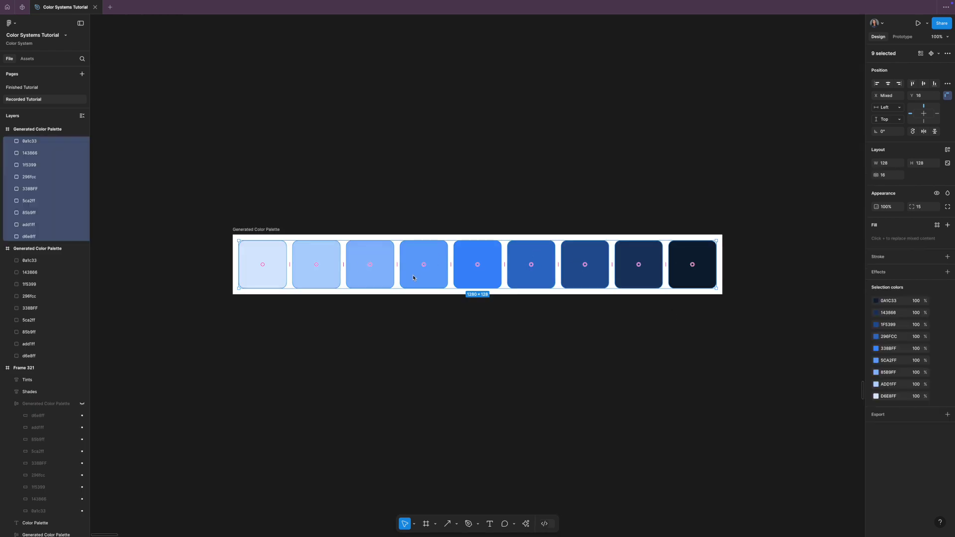
# Widen all nine generated blue swatches to 215 with a spacing of 29, and select their Generated Color Palette frame.
pyautogui.moveTo(290, 264)
pyautogui.mouseDown()
pyautogui.moveTo(329, 265)
pyautogui.moveTo(302, 269)
pyautogui.mouseUp()
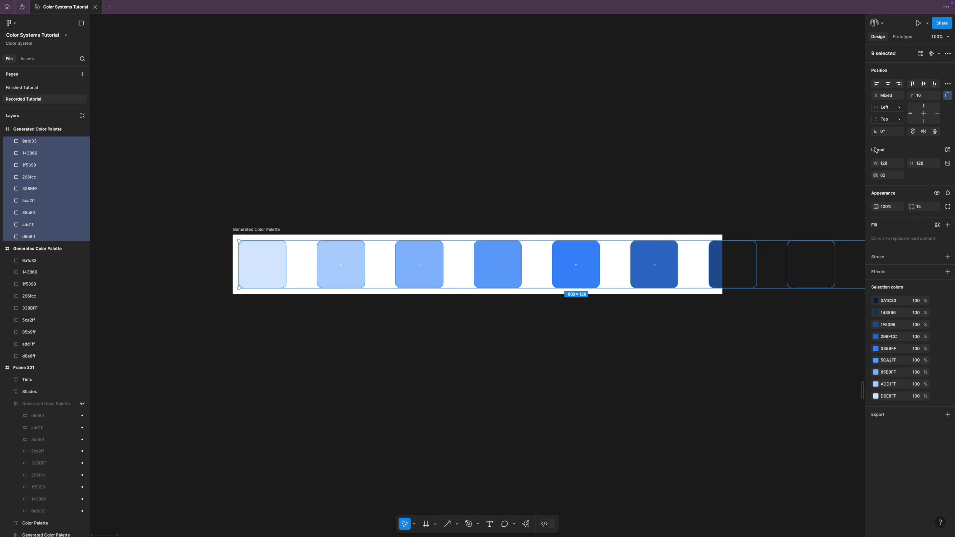
pyautogui.moveTo(876, 165); pyautogui.dragTo(948, 167)
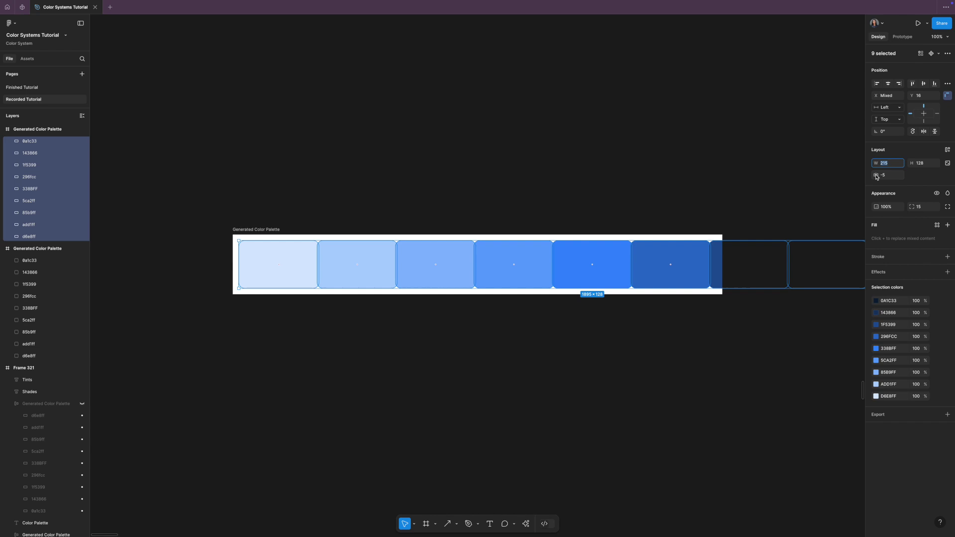
pyautogui.moveTo(877, 176); pyautogui.dragTo(903, 177)
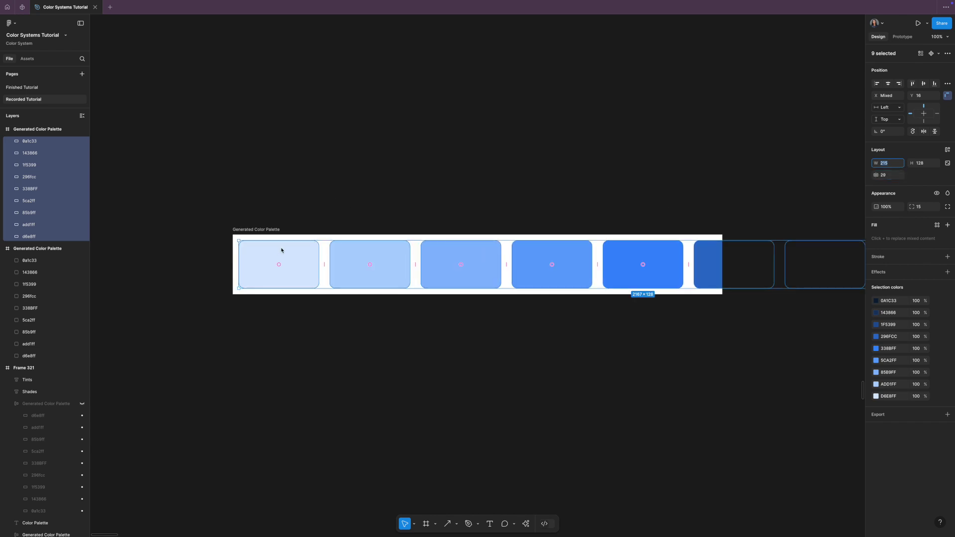
pyautogui.hscroll(2, 282, 249)
pyautogui.click(204, 231)
pyautogui.hscroll(5, 205, 232)
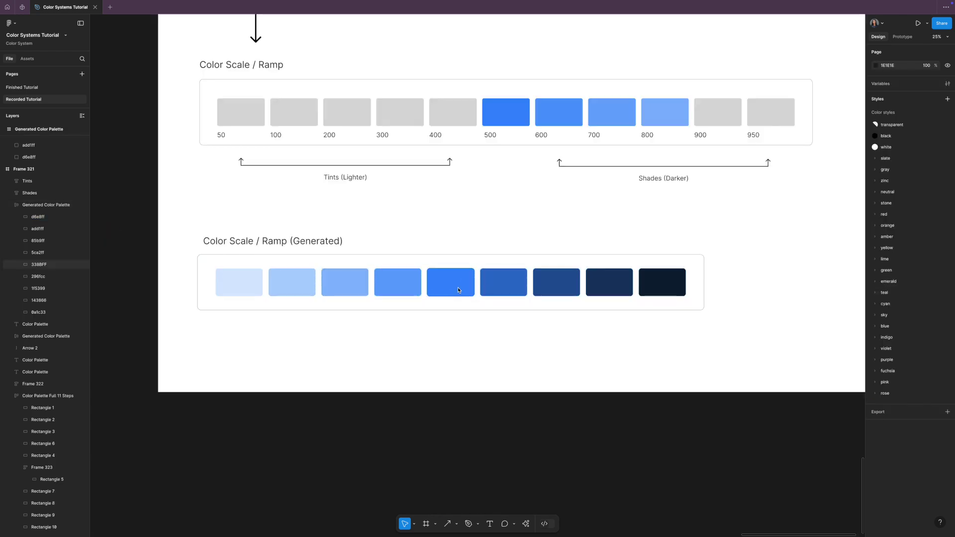
# Show the hidden Naming layer below the generated color ramp.
pyautogui.click(455, 294)
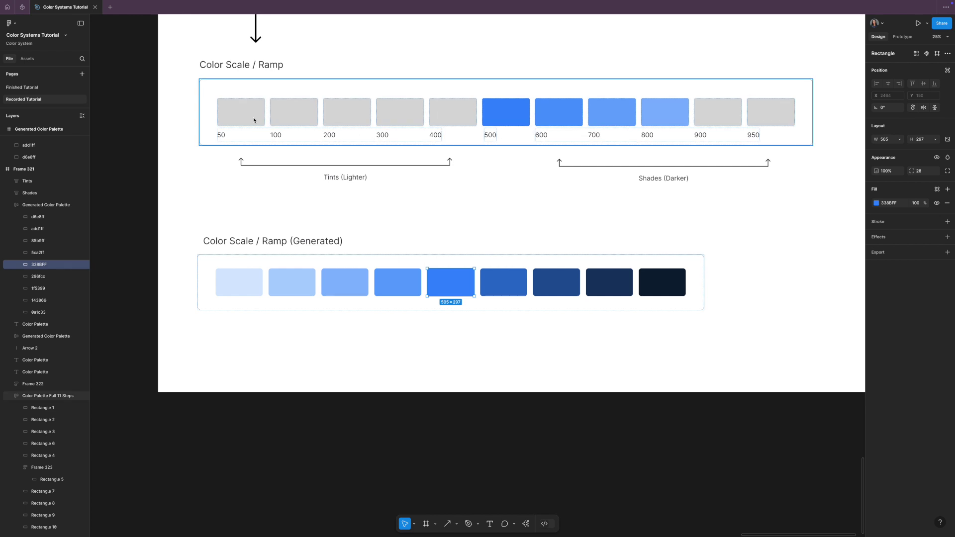
pyautogui.click(788, 250)
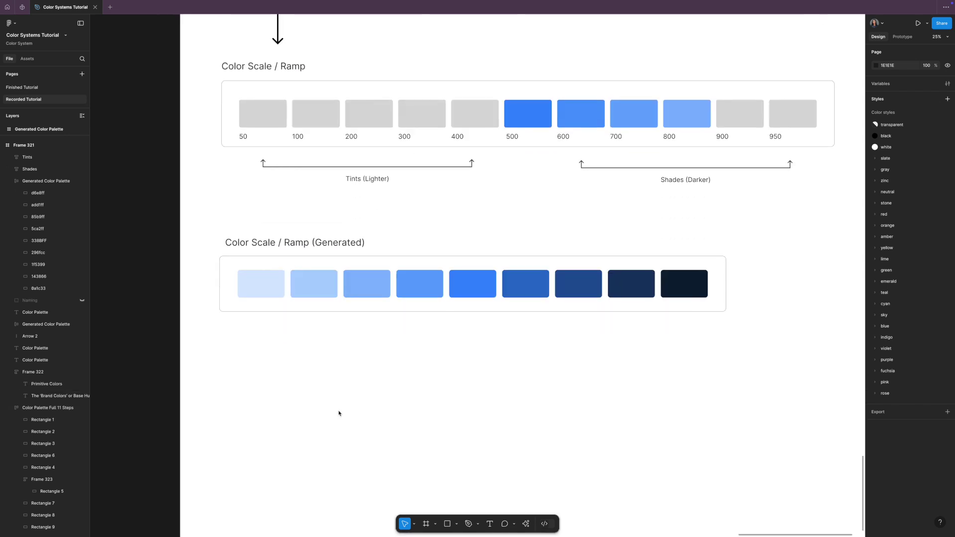
pyautogui.click(82, 301)
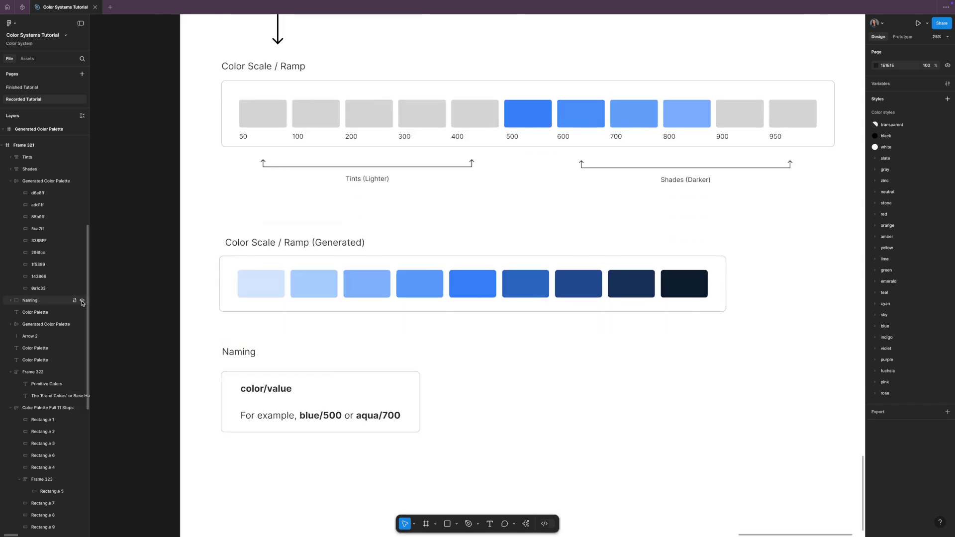
pyautogui.scroll(-1, 544, 390)
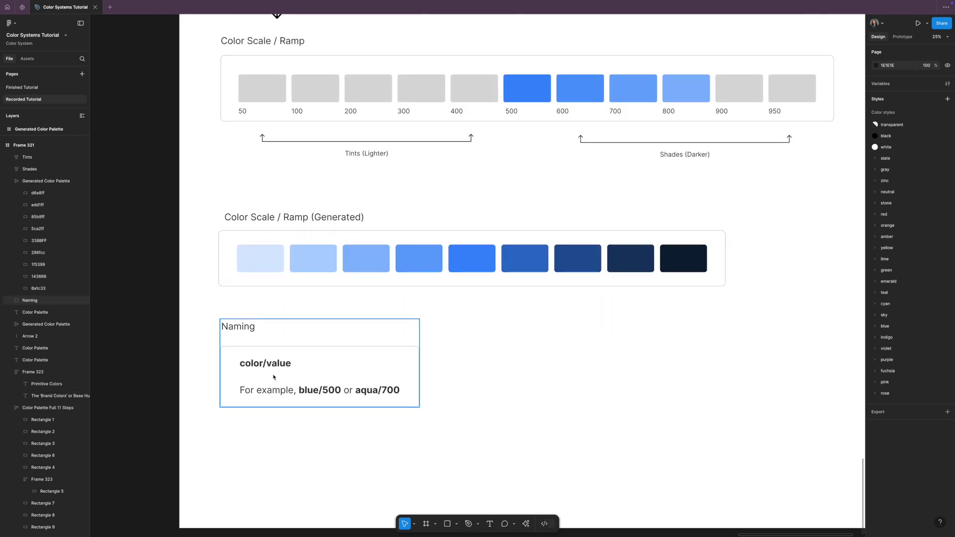
pyautogui.click(241, 371)
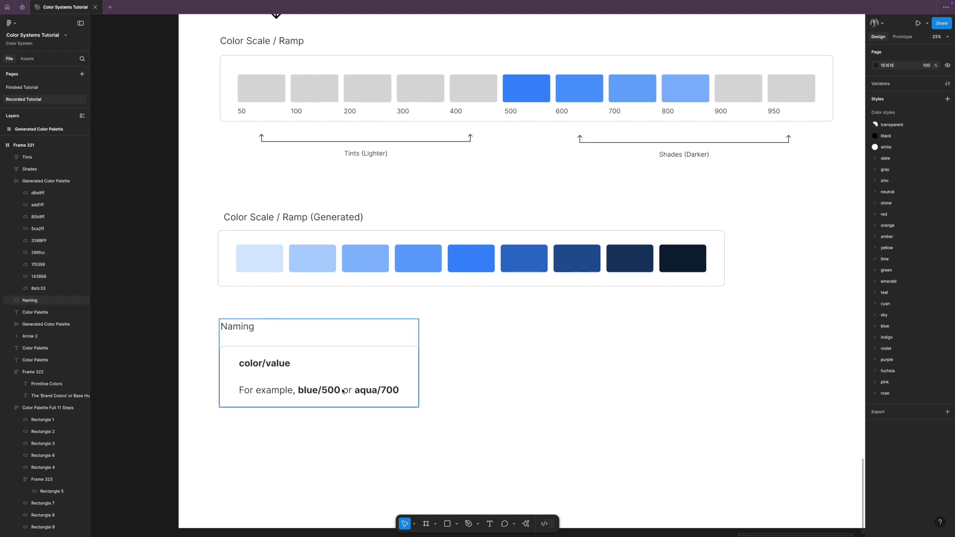
pyautogui.press('-')
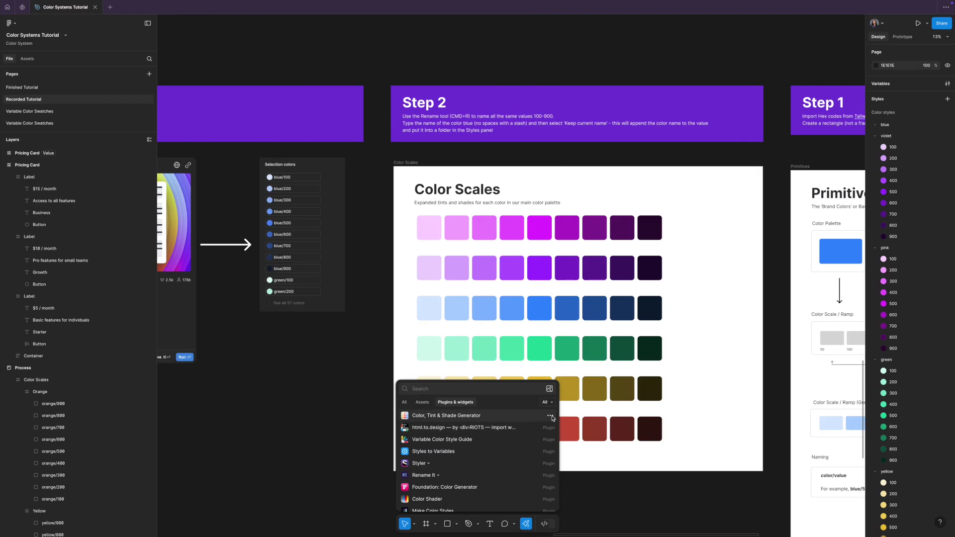
pyautogui.click(550, 416)
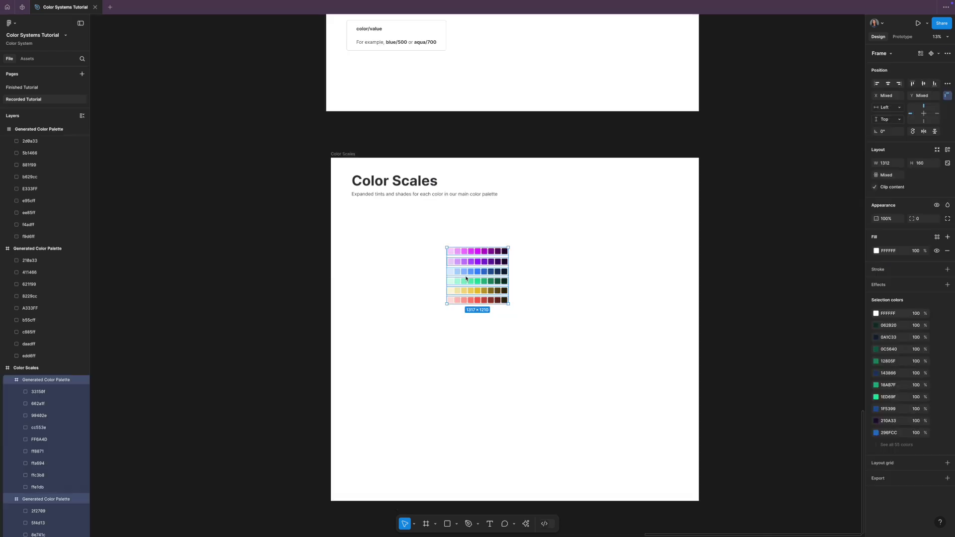
# Move the six generated palettes directly below the Color Scales subtitle, aligned with the left edge of the text.
pyautogui.press('+')
pyautogui.press('+')
pyautogui.scroll(2, 465, 246)
pyautogui.hscroll(-3, 466, 246)
pyautogui.scroll(3, 465, 213)
pyautogui.hscroll(-4, 466, 213)
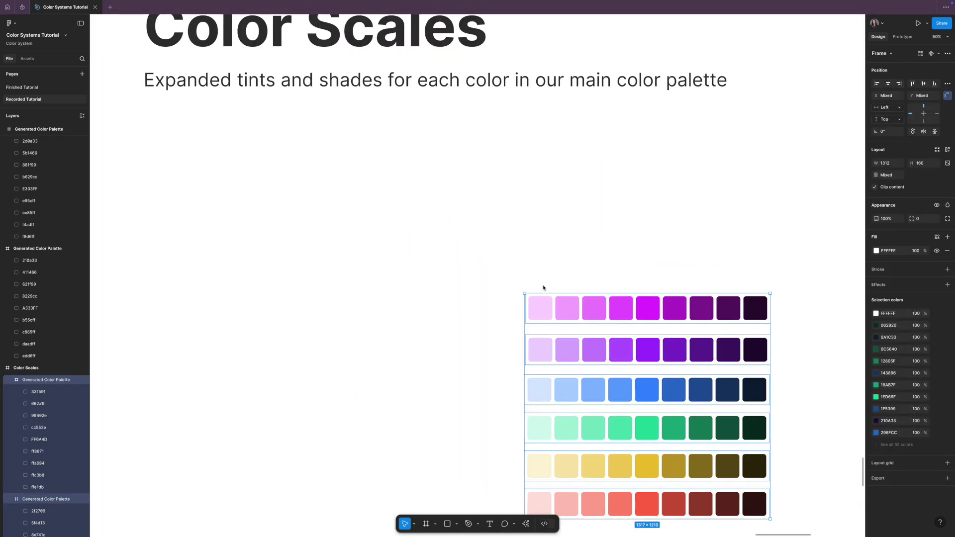
pyautogui.moveTo(567, 310); pyautogui.dragTo(183, 134)
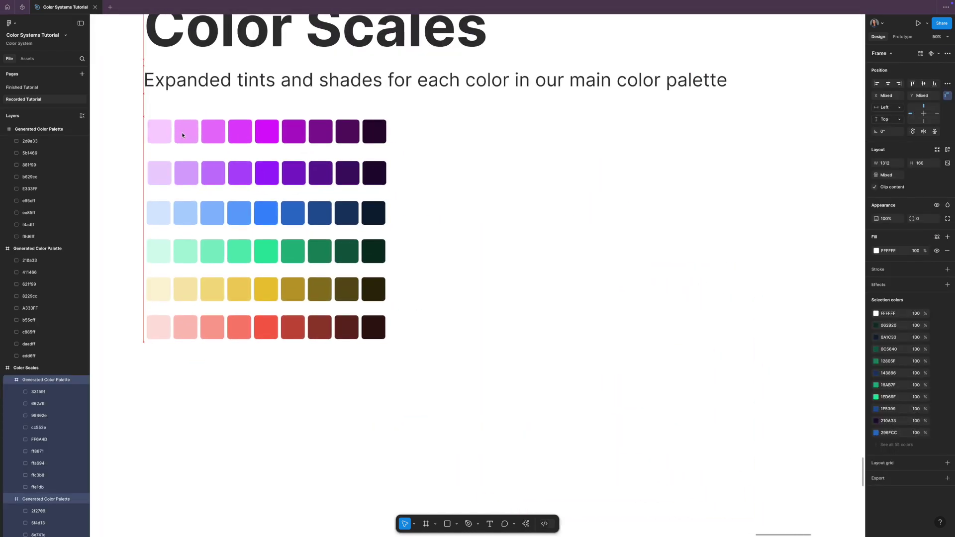
# Scale the six palettes up proportionally with the Scale tool to about 3282 × 3015, then deselect them.
pyautogui.press('-')
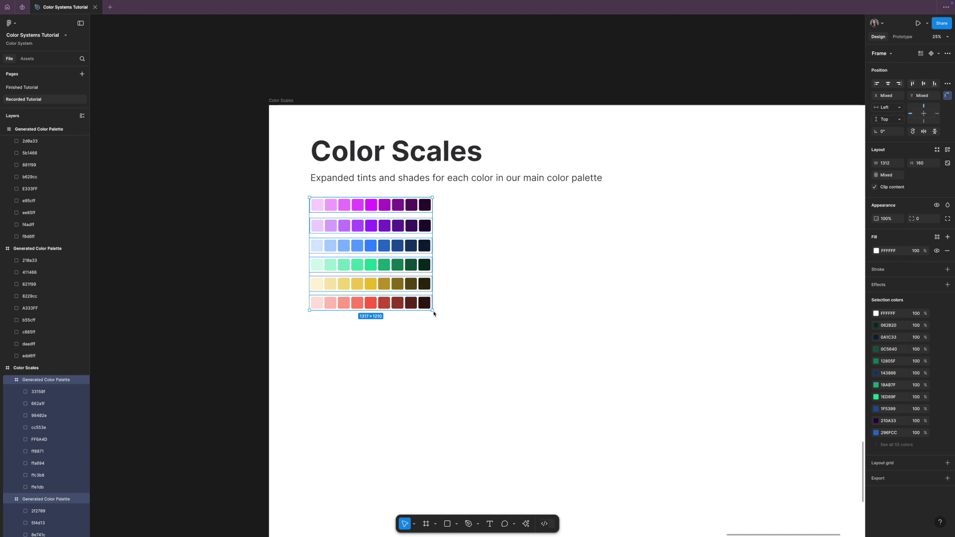
pyautogui.press('k')
pyautogui.moveTo(433, 311); pyautogui.dragTo(616, 424)
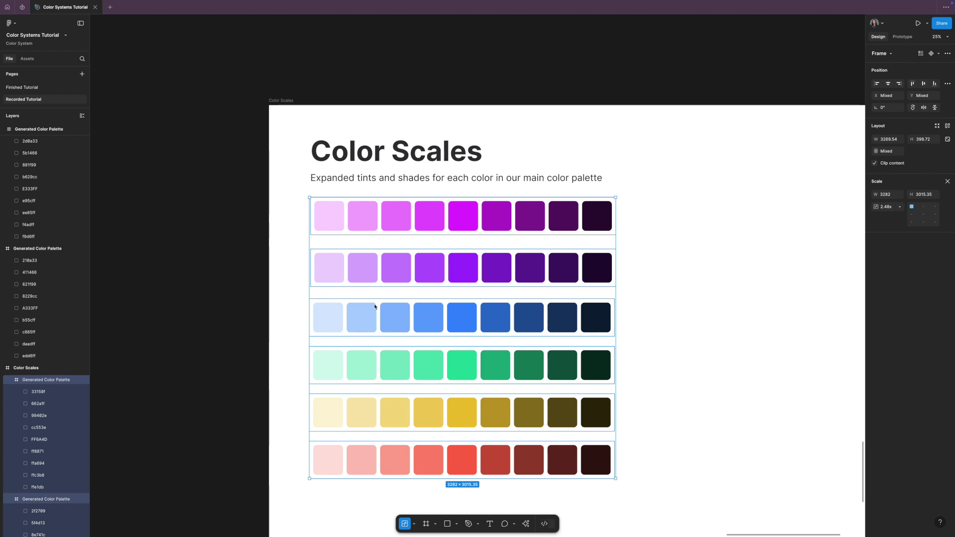
pyautogui.click(219, 264)
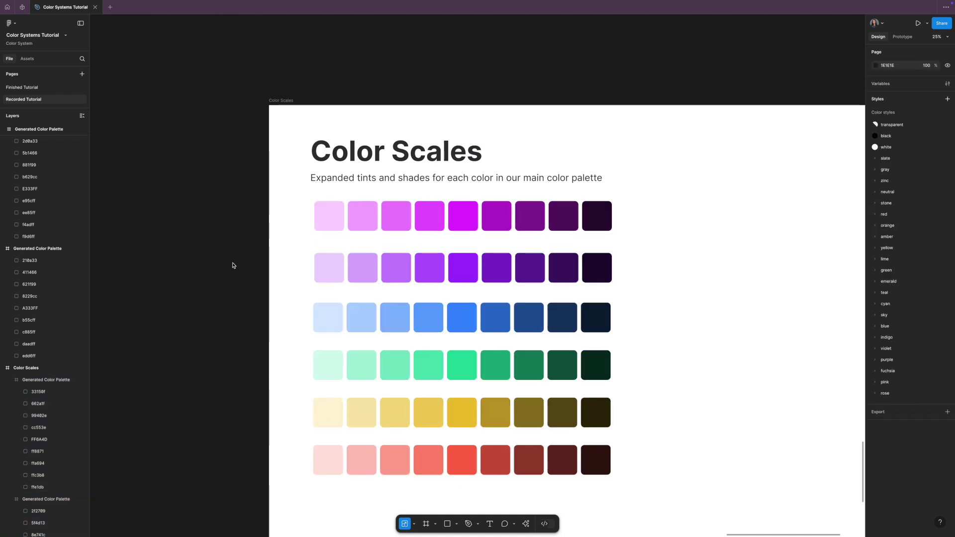
# Select all six palette rows together, leave the Scale tool, and clear the selection.
pyautogui.click(516, 224)
pyautogui.keyDown('shift'); pyautogui.click(500, 269); pyautogui.keyUp('shift')
pyautogui.keyDown('shift'); pyautogui.click(491, 330); pyautogui.keyUp('shift')
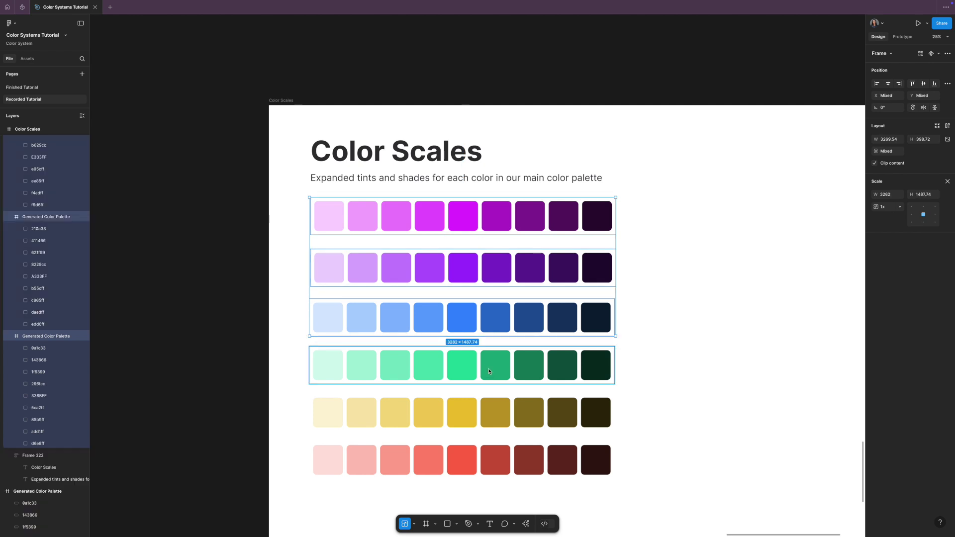
pyautogui.keyDown('shift'); pyautogui.click(488, 370); pyautogui.keyUp('shift')
pyautogui.keyDown('shift'); pyautogui.click(525, 421); pyautogui.keyUp('shift')
pyautogui.keyDown('shift'); pyautogui.click(537, 466); pyautogui.keyUp('shift')
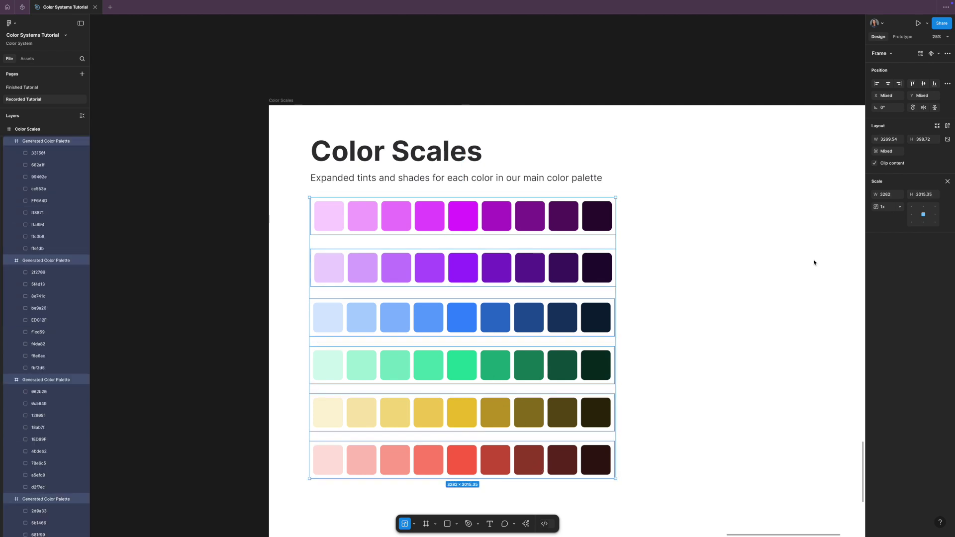
pyautogui.click(948, 182)
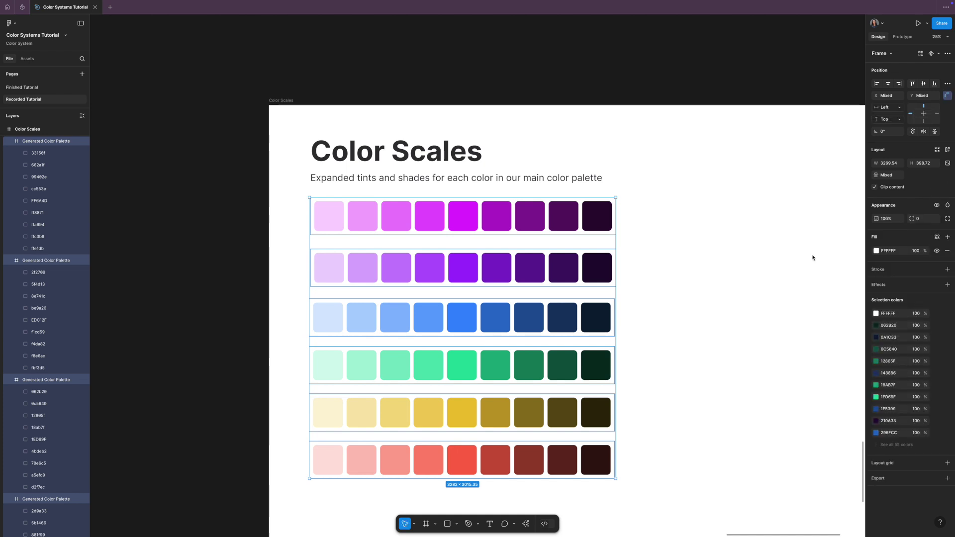
pyautogui.click(693, 255)
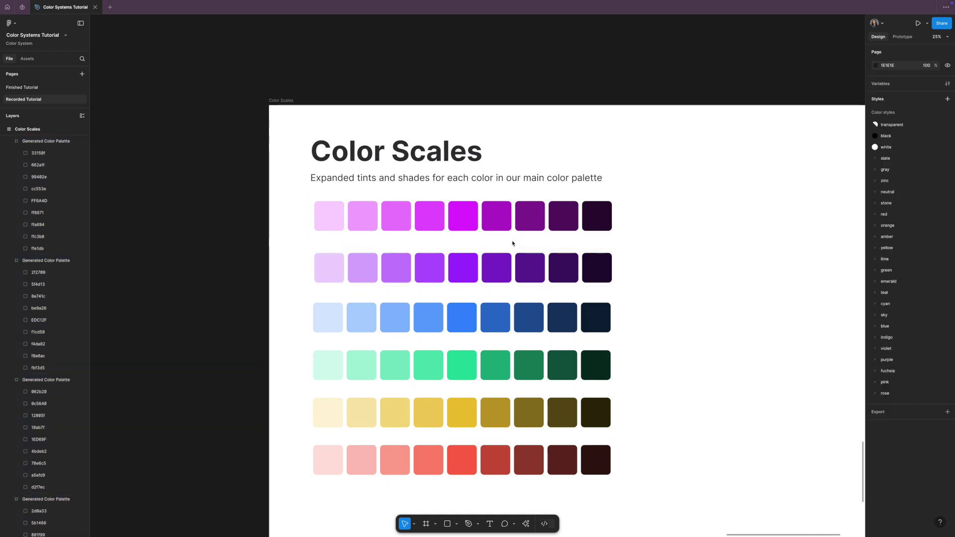
# Examine the individual swatches of the pink row and their hex-code layer names.
pyautogui.scroll(-6, 45, 348)
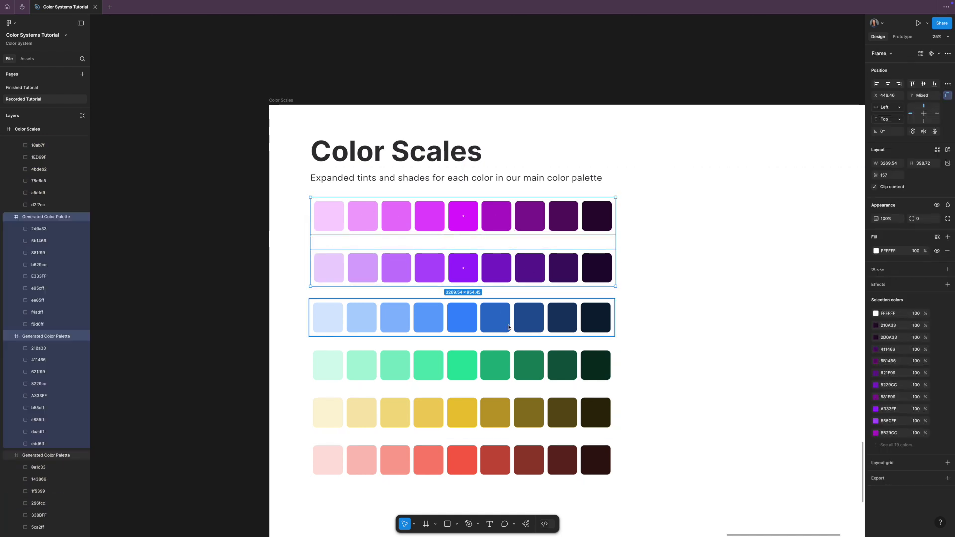
pyautogui.click(42, 291)
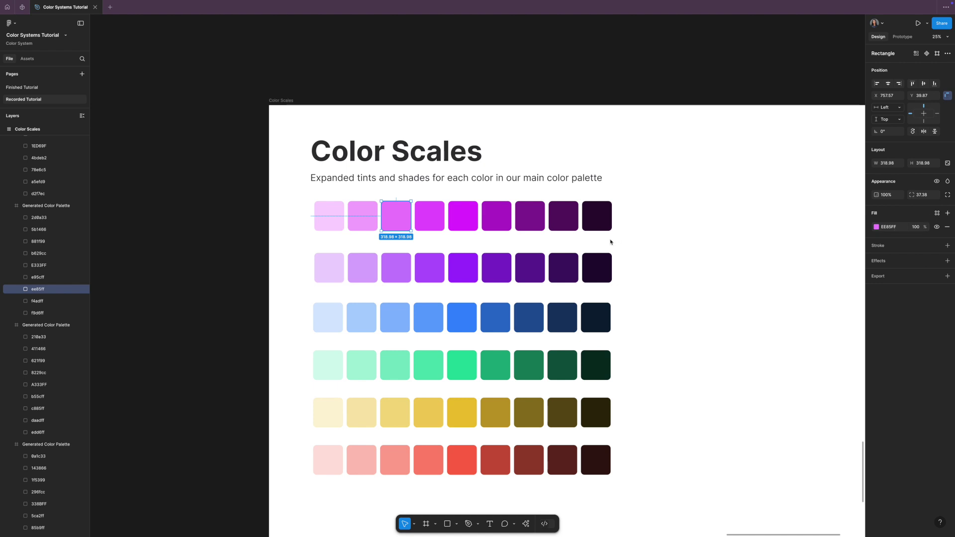
pyautogui.click(591, 233)
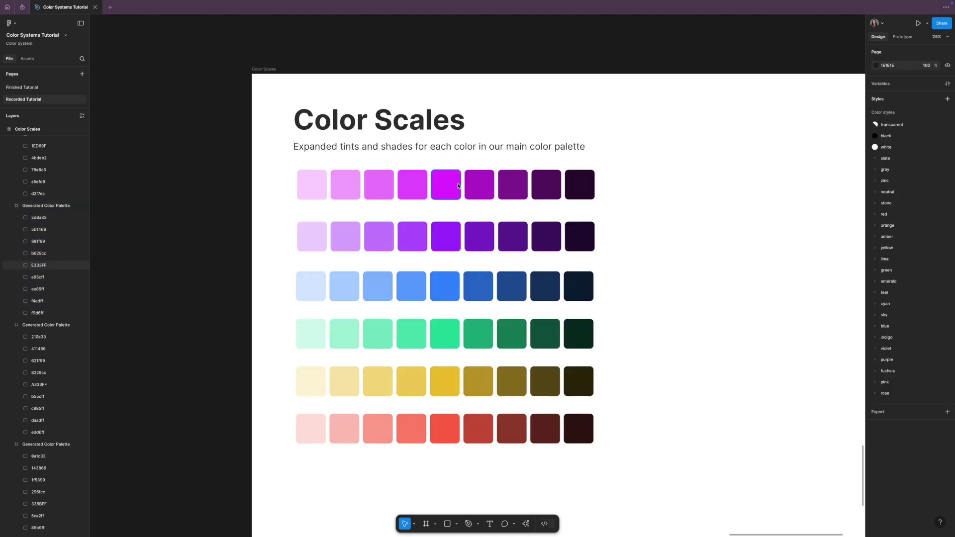
pyautogui.click(455, 188)
pyautogui.click(312, 185)
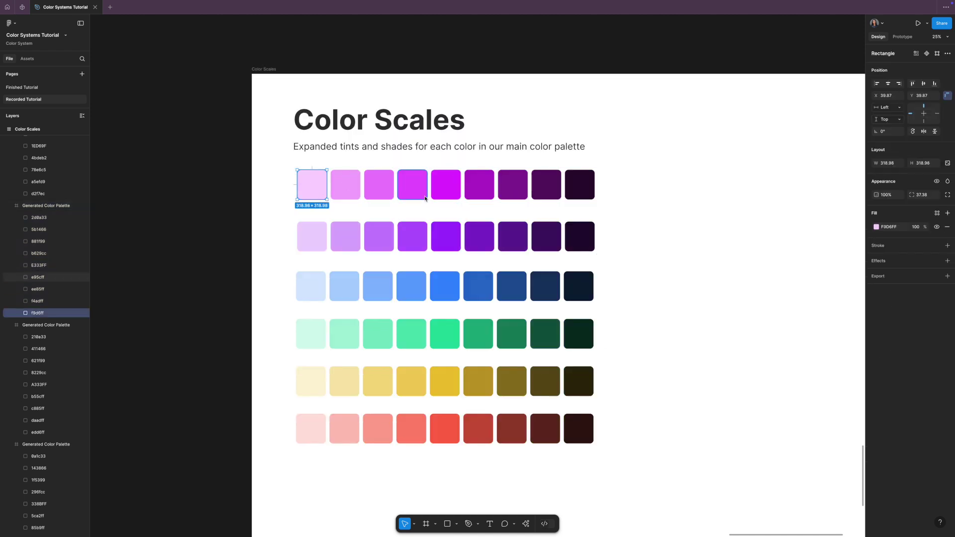
# Rename the pink row's Generated Color Palette frame to Pink and select all nine swatches inside it.
pyautogui.click(60, 208)
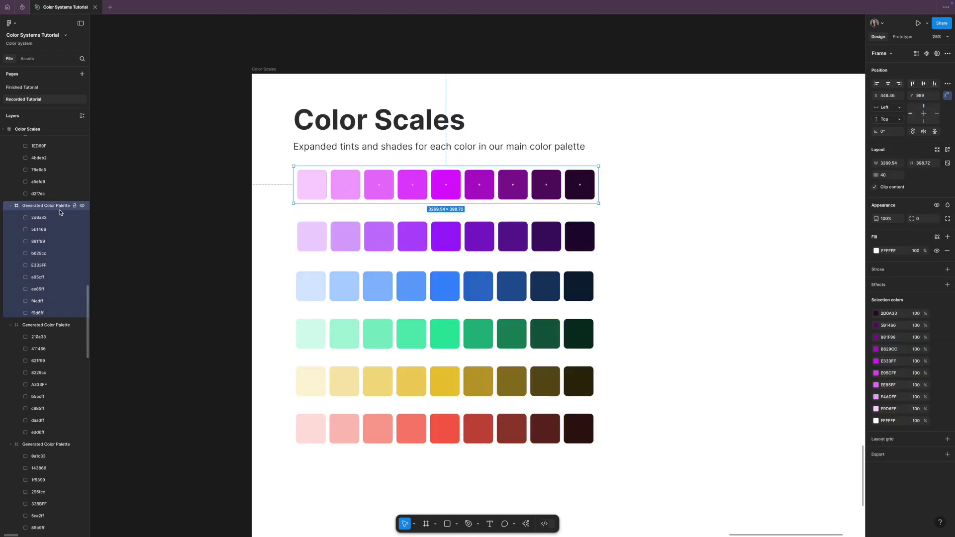
pyautogui.click(9, 205)
pyautogui.click(10, 206)
pyautogui.doubleClick(58, 208)
pyautogui.write('Pink')
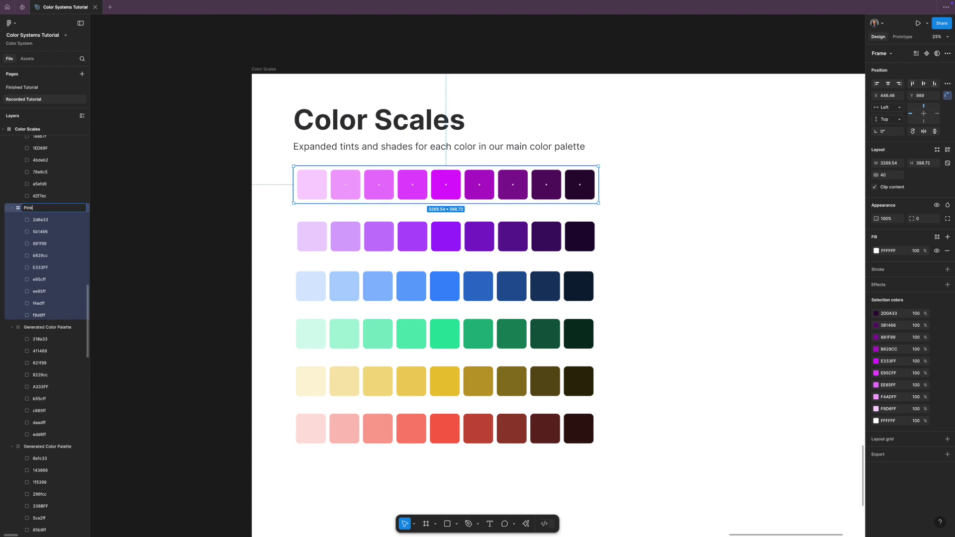
pyautogui.press('Return')
pyautogui.press('Return')
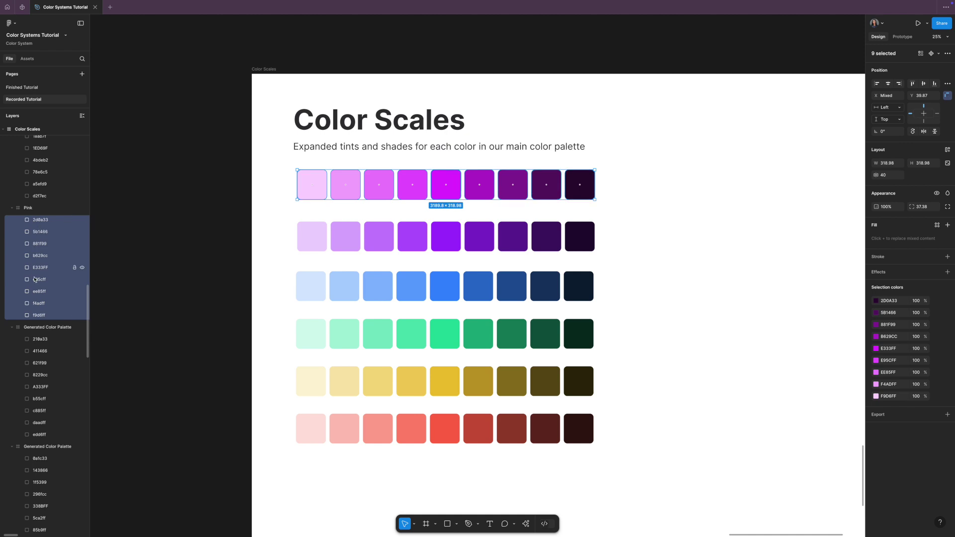
# Move the Color Scales frame beside the Primitives frame, on its left, with the top edges aligned.
pyautogui.scroll(2, 516, 192)
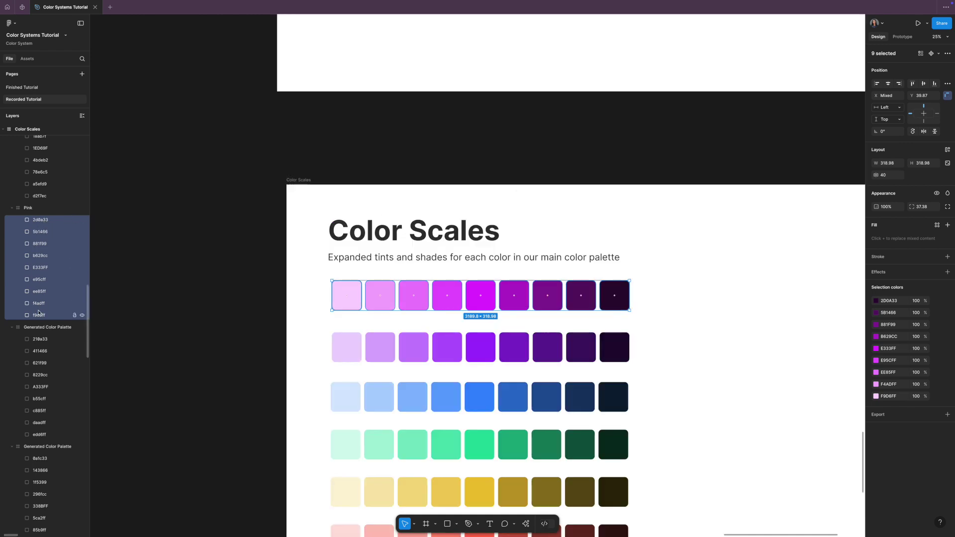
pyautogui.click(347, 298)
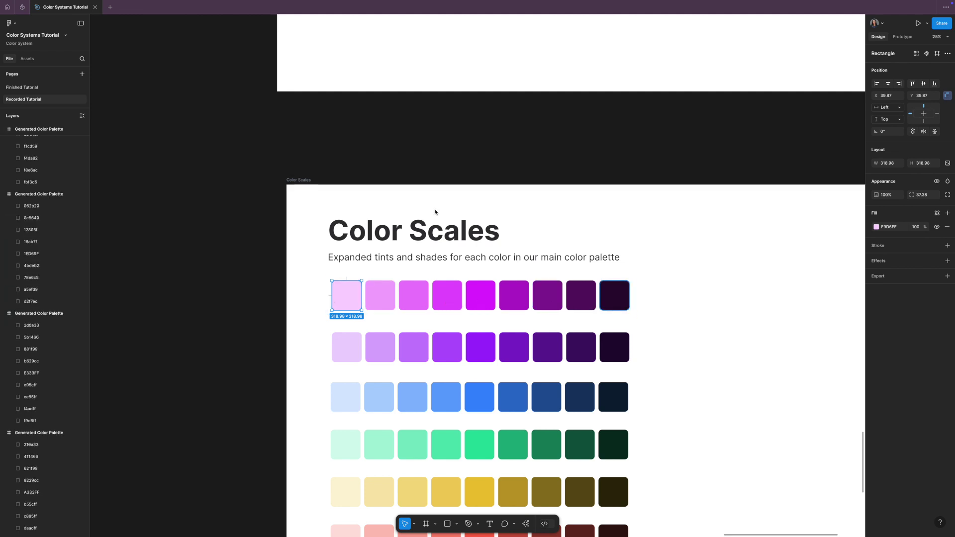
pyautogui.press('-')
pyautogui.press('-')
pyautogui.moveTo(440, 248); pyautogui.dragTo(244, 34)
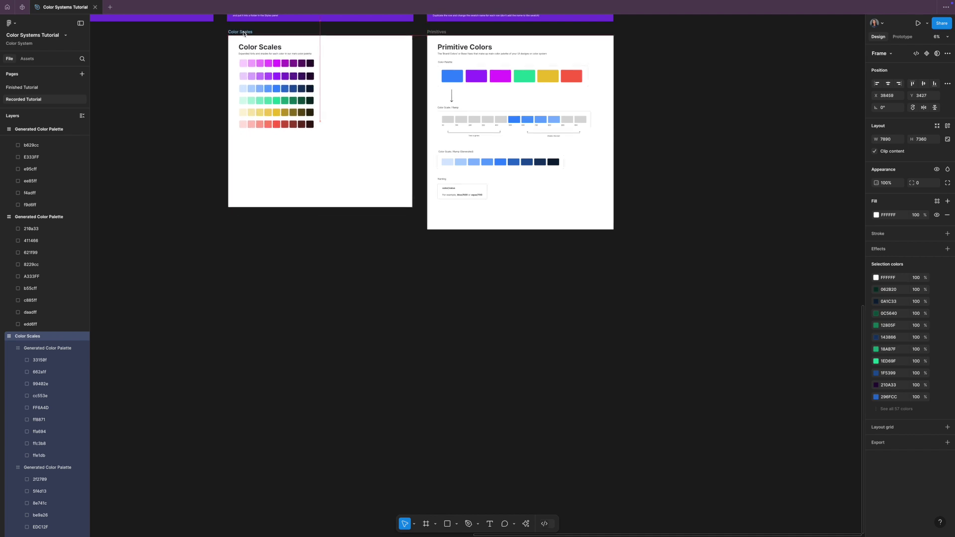
# Rename the frames of the second to fifth swatch rows to Violet, Blue, Green and Yellow.
pyautogui.press('+')
pyautogui.hscroll(-7, 583, 276)
pyautogui.scroll(6, 583, 276)
pyautogui.press('+')
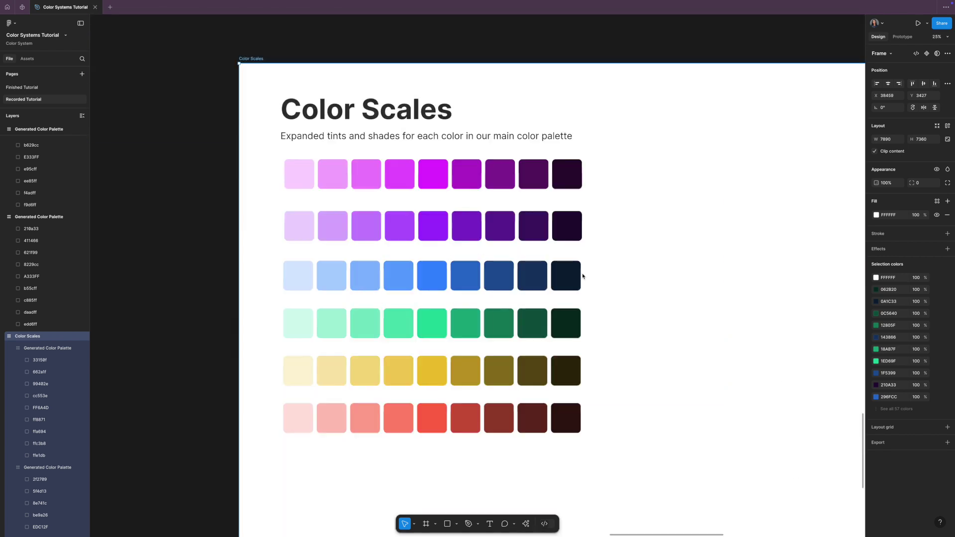
pyautogui.hscroll(-5, 583, 276)
pyautogui.scroll(-1, 583, 277)
pyautogui.click(438, 198)
pyautogui.click(452, 244)
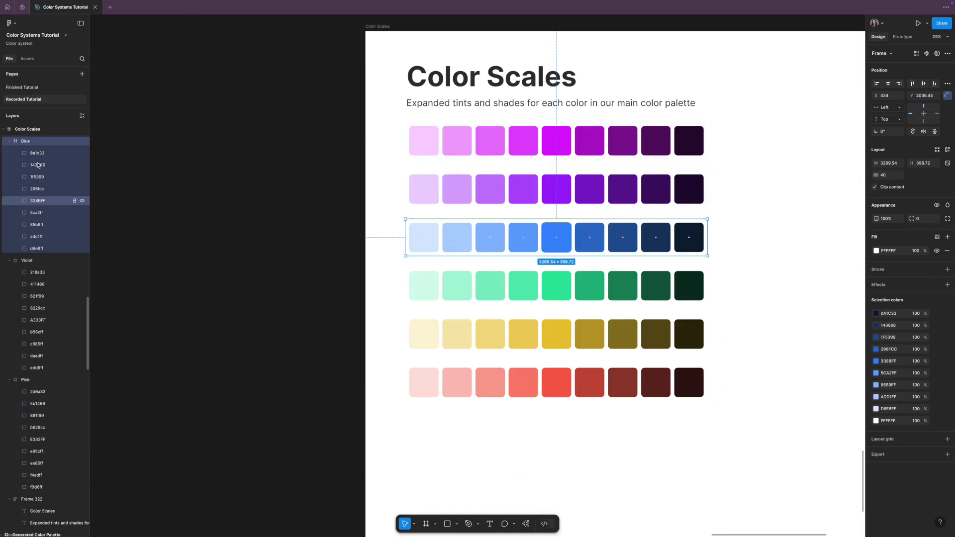
pyautogui.click(521, 290)
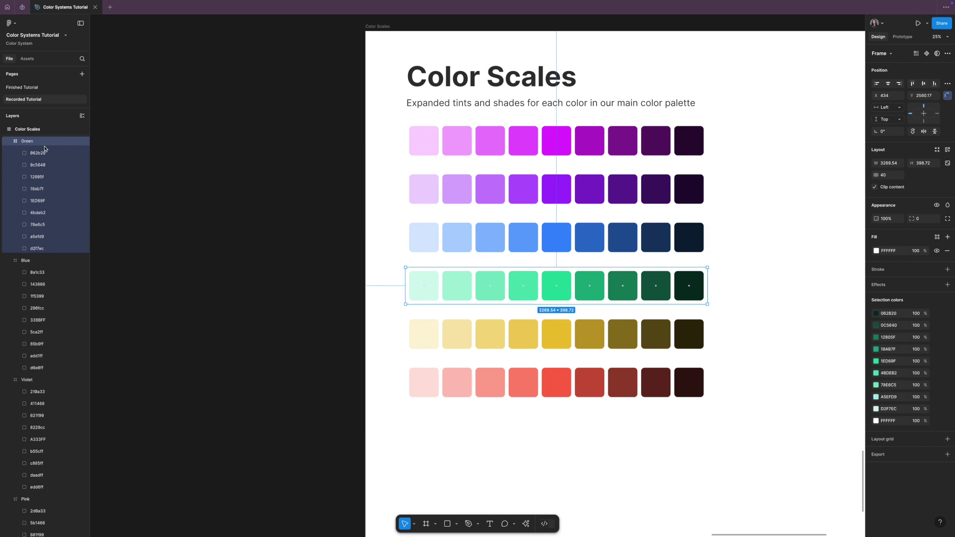
pyautogui.click(501, 327)
# Rename the red-orange row's Generated Color Palette frame to Orange.
pyautogui.click(460, 368)
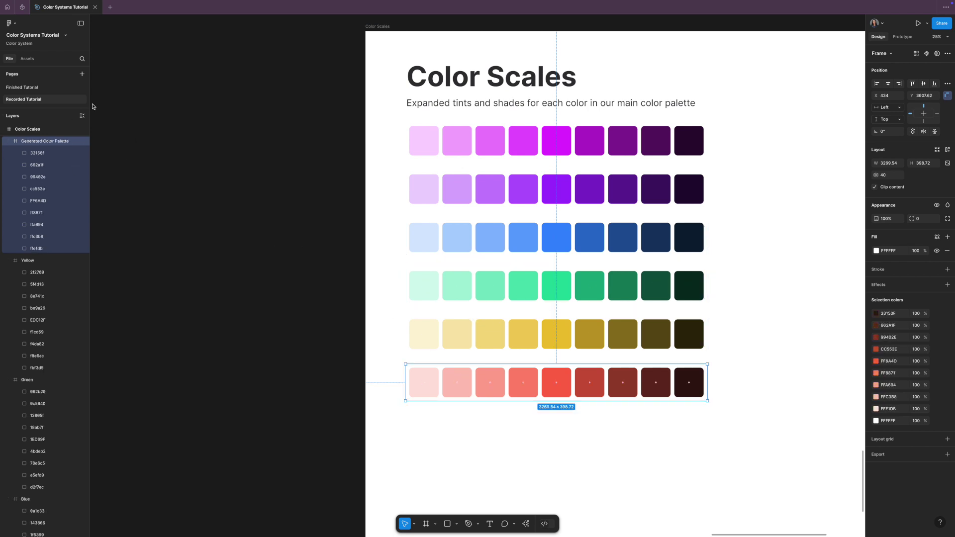
pyautogui.doubleClick(60, 142)
pyautogui.write('O')
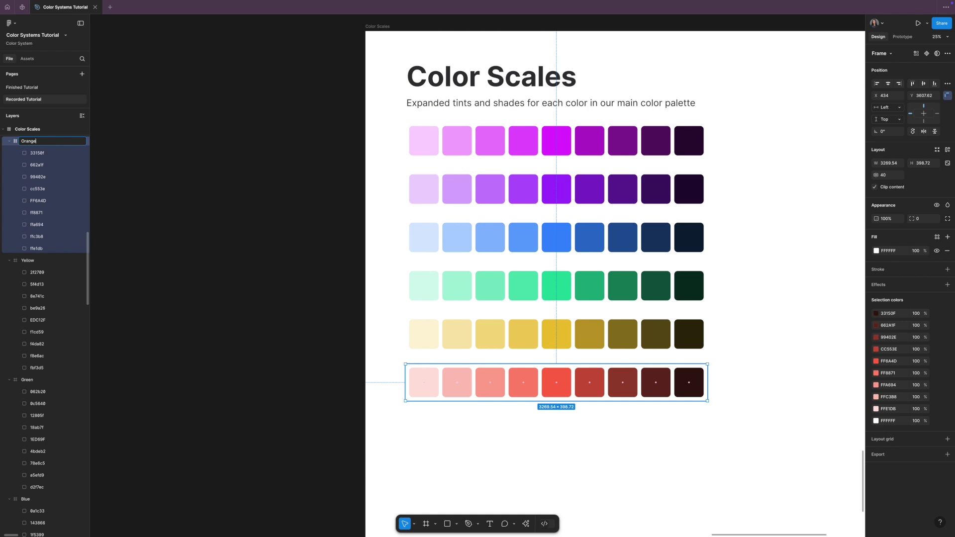
pyautogui.write('range')
pyautogui.press('Return')
# Select the lightest swatch in each of the six rows and batch rename them all to 100.
pyautogui.click(501, 144)
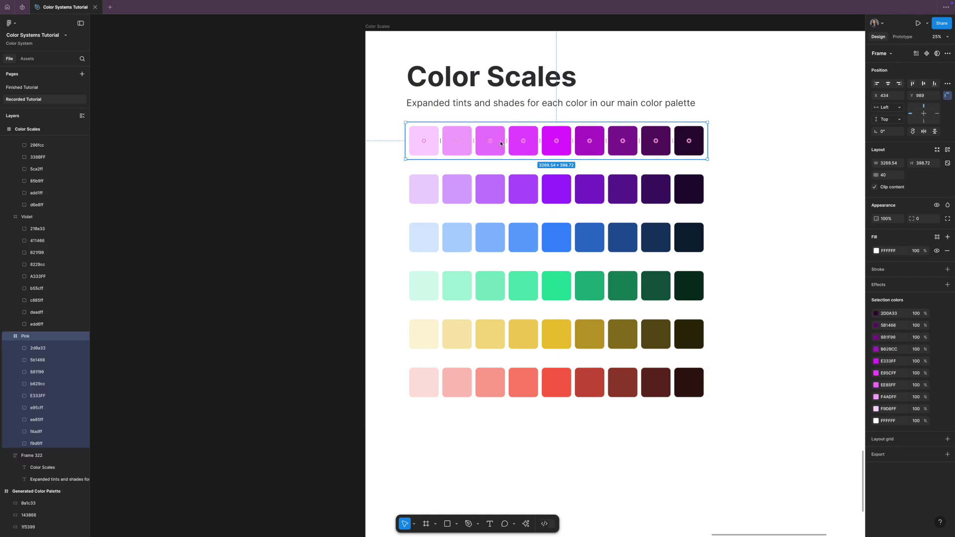
pyautogui.click(402, 125)
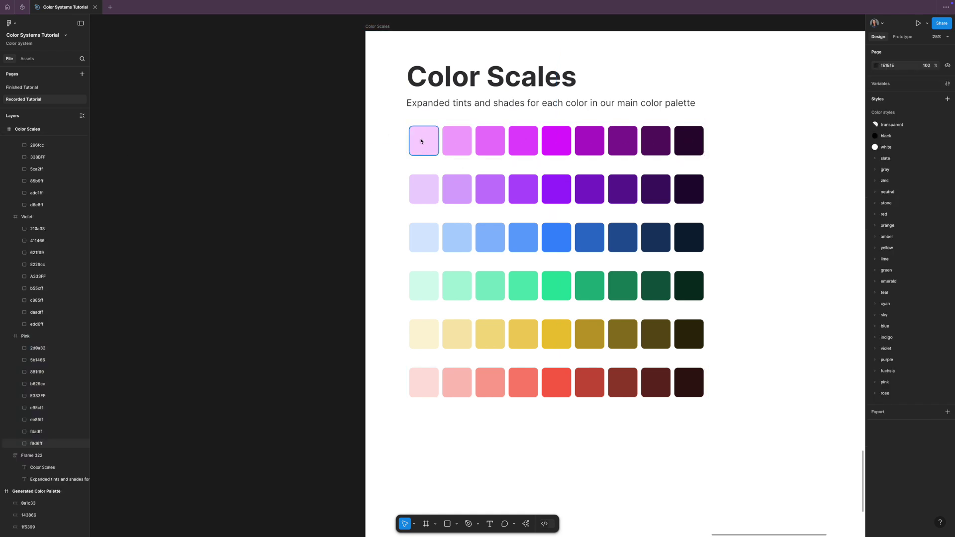
pyautogui.click(422, 157)
pyautogui.keyDown('shift'); pyautogui.click(422, 178); pyautogui.keyUp('shift')
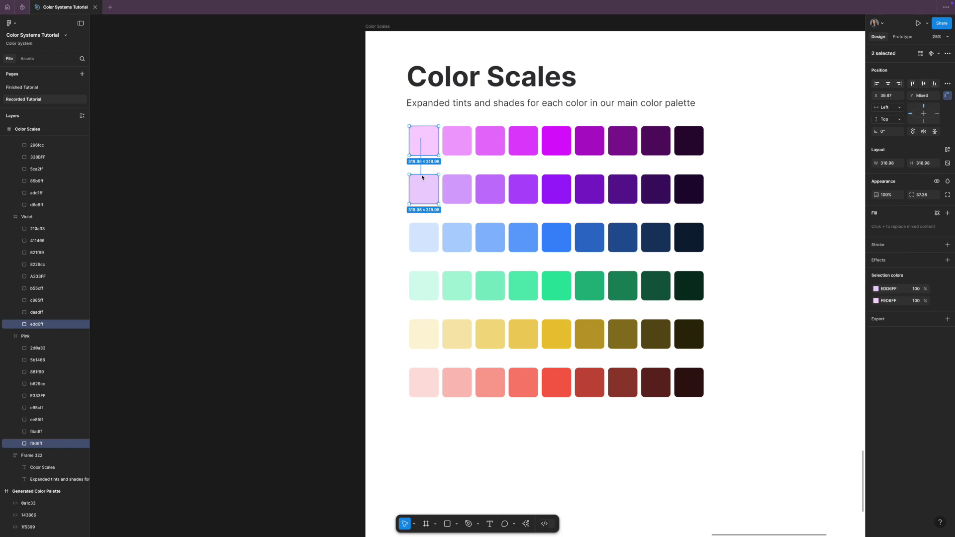
pyautogui.keyDown('shift'); pyautogui.click(423, 237); pyautogui.keyUp('shift')
pyautogui.keyDown('shift'); pyautogui.click(423, 286); pyautogui.keyUp('shift')
pyautogui.keyDown('shift'); pyautogui.click(424, 333); pyautogui.keyUp('shift')
pyautogui.keyDown('shift'); pyautogui.click(426, 382); pyautogui.keyUp('shift')
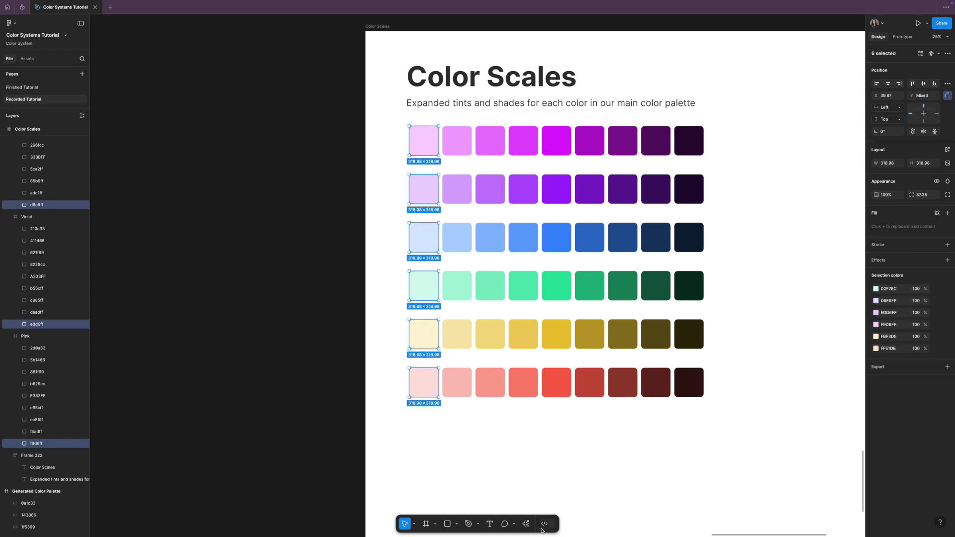
pyautogui.hscroll(6, 468, 340)
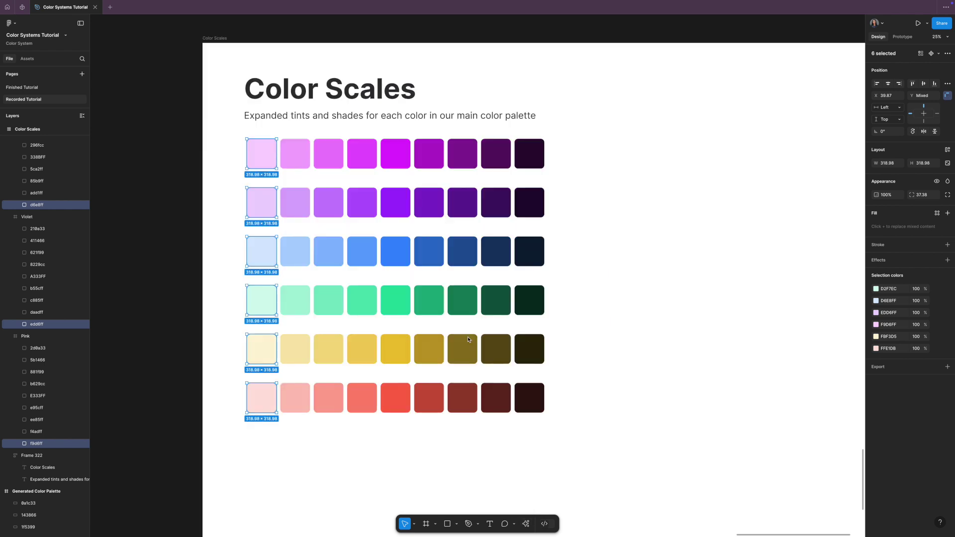
pyautogui.hotkey('ctrl', 'r')
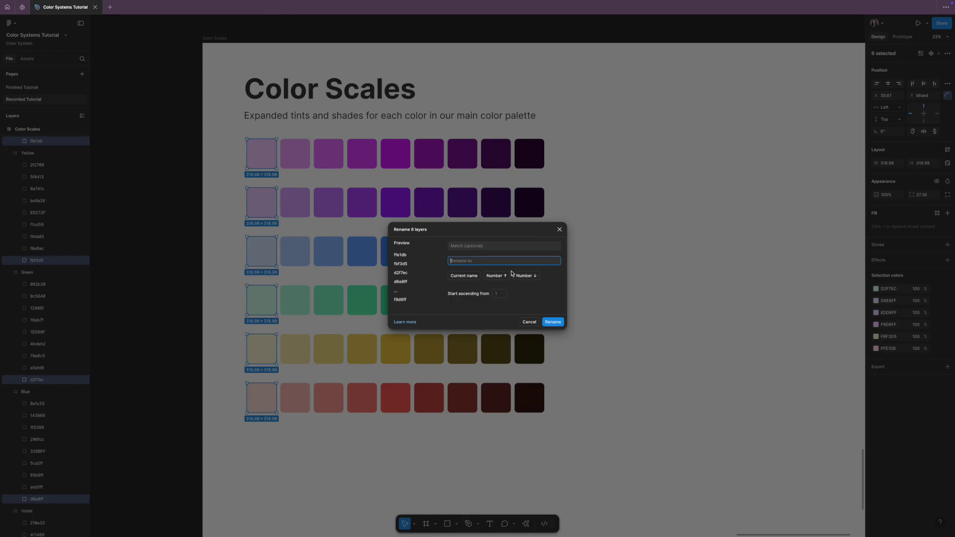
pyautogui.write('100')
pyautogui.click(553, 322)
# Batch rename the remaining swatch columns across all six rows to 200 through 900, from lighter to darker.
pyautogui.moveTo(297, 131); pyautogui.dragTo(307, 396)
pyautogui.hotkey('ctrl', 'r')
pyautogui.write('200')
pyautogui.click(553, 322)
pyautogui.moveTo(325, 132); pyautogui.dragTo(336, 396)
pyautogui.hotkey('ctrl', 'r')
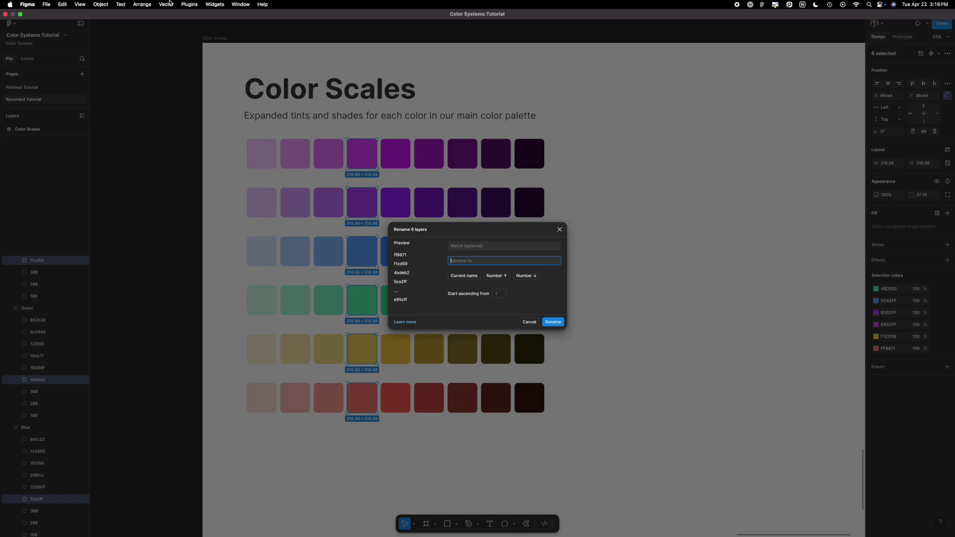
pyautogui.hotkey('ctrl', 'f')
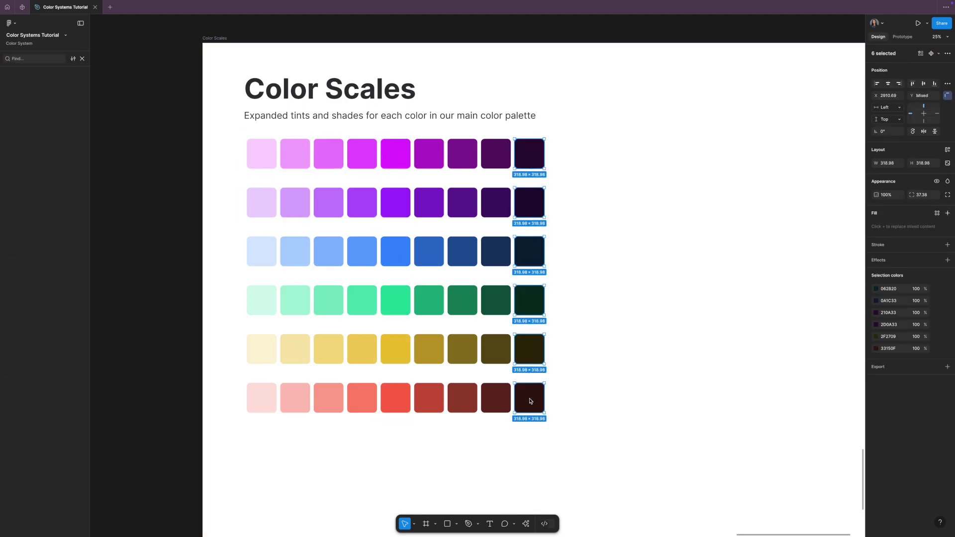
pyautogui.press('Escape')
# Batch rename the pink row's nine swatches by adding the prefix pink/ before their current names.
pyautogui.click(280, 158)
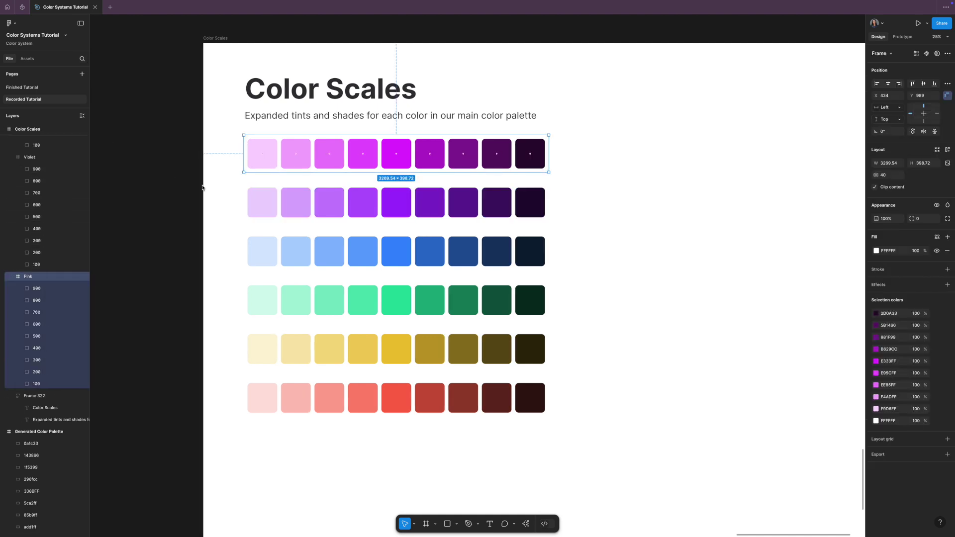
pyautogui.click(597, 469)
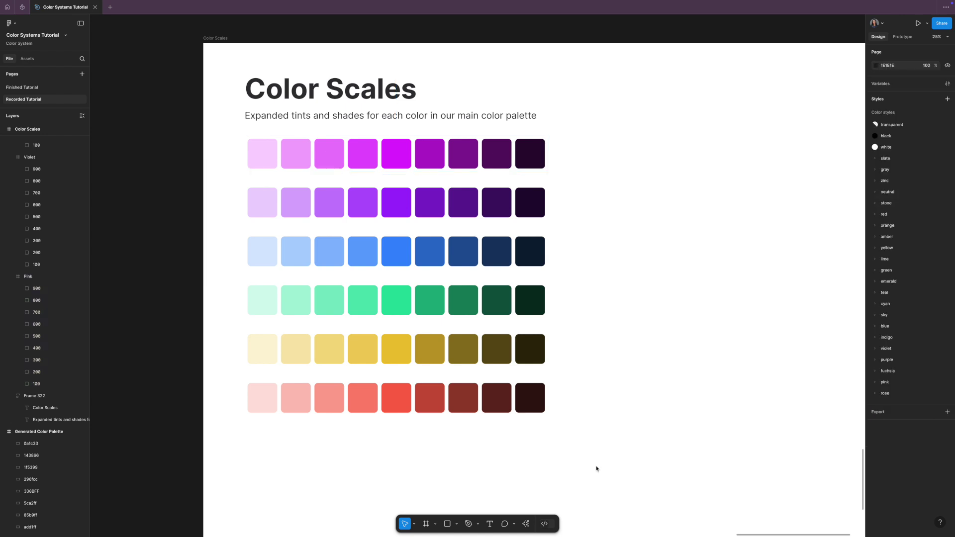
pyautogui.moveTo(234, 154); pyautogui.dragTo(551, 166)
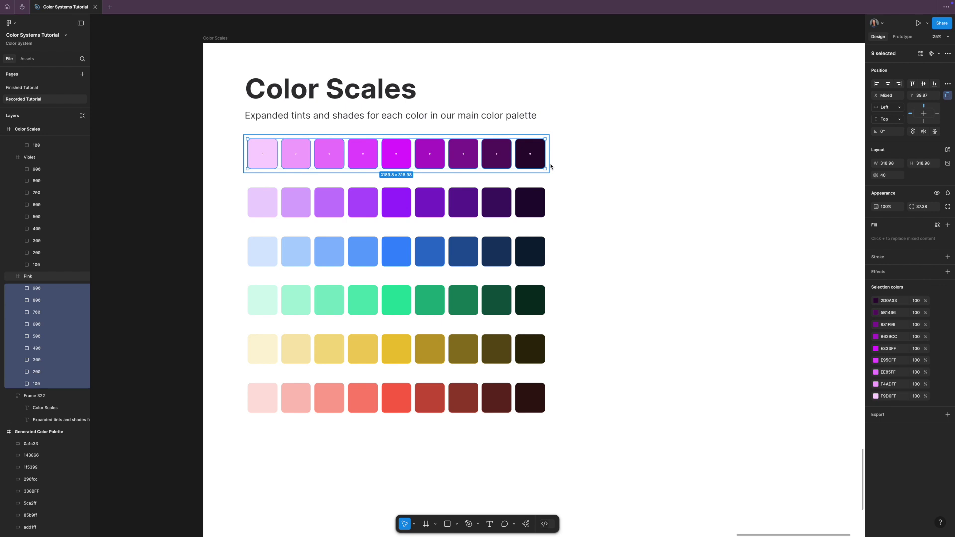
pyautogui.hotkey('ctrl', 'r')
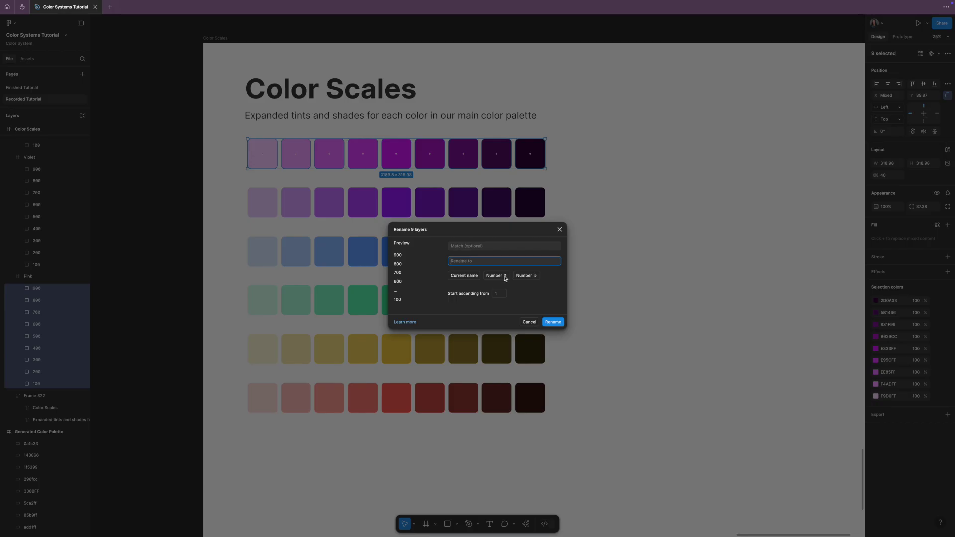
pyautogui.write('pink/')
pyautogui.click(464, 276)
pyautogui.click(559, 324)
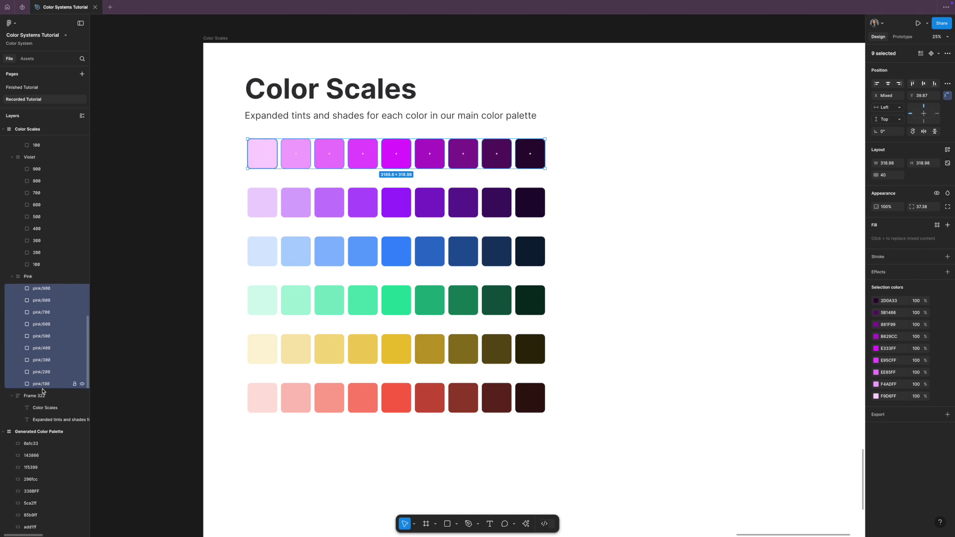
# Examine the Naming example in the Primitives frame and compare it with the Color Scales rows.
pyautogui.hscroll(5, 476, 351)
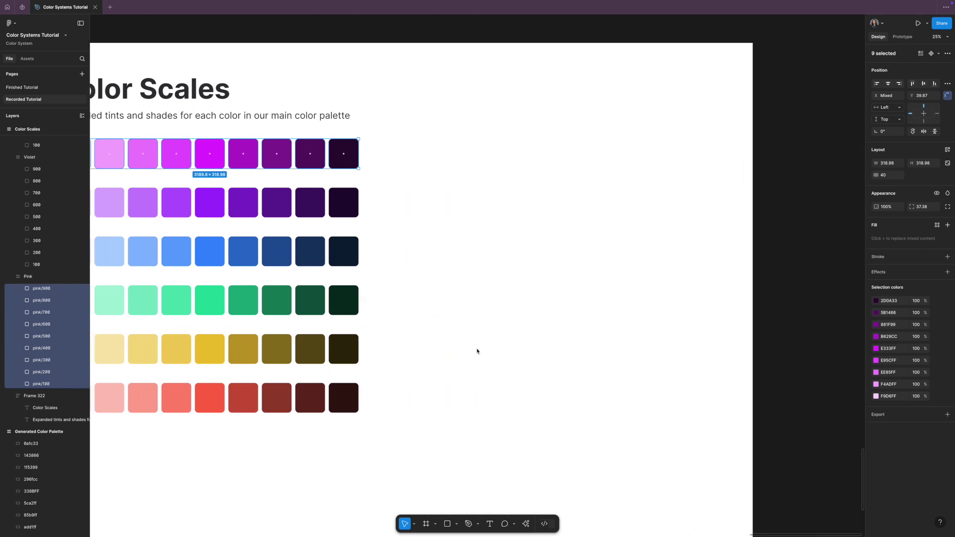
pyautogui.hscroll(7, 479, 352)
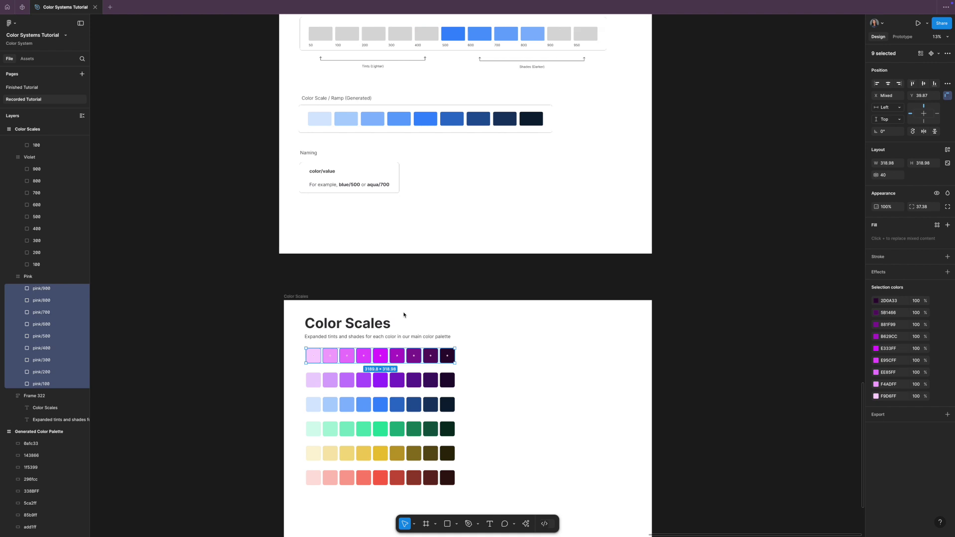
pyautogui.press('+')
pyautogui.scroll(3, 403, 315)
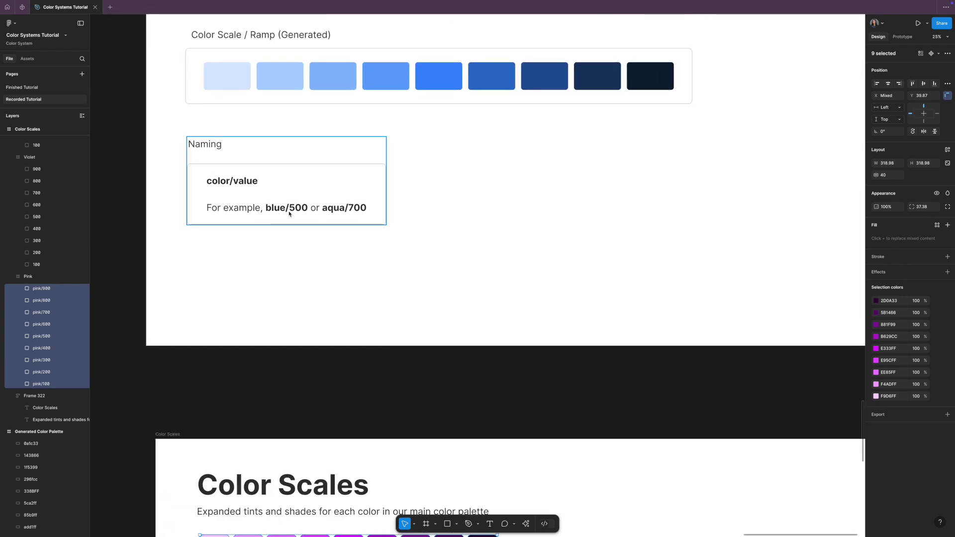
pyautogui.scroll(-8, 608, 285)
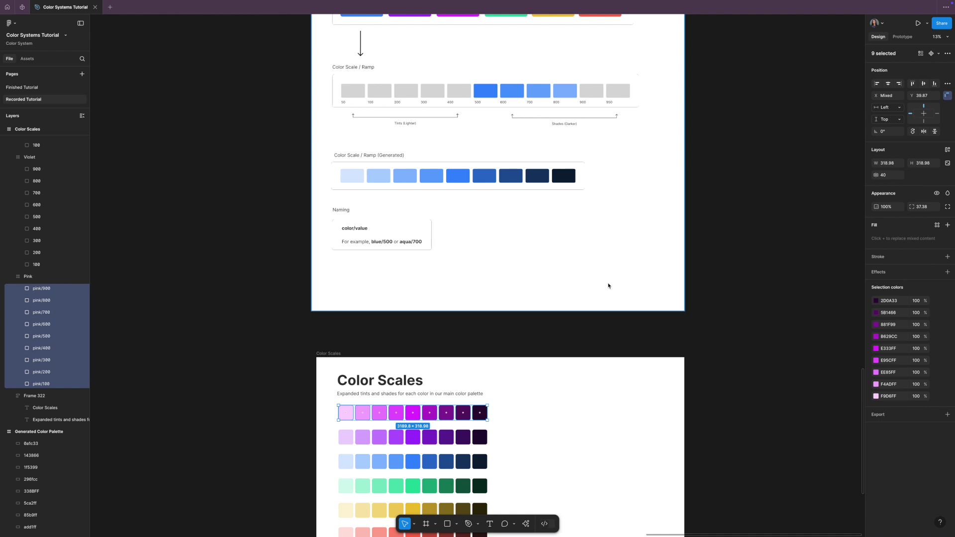
pyautogui.scroll(8, 608, 285)
pyautogui.scroll(-5, 589, 290)
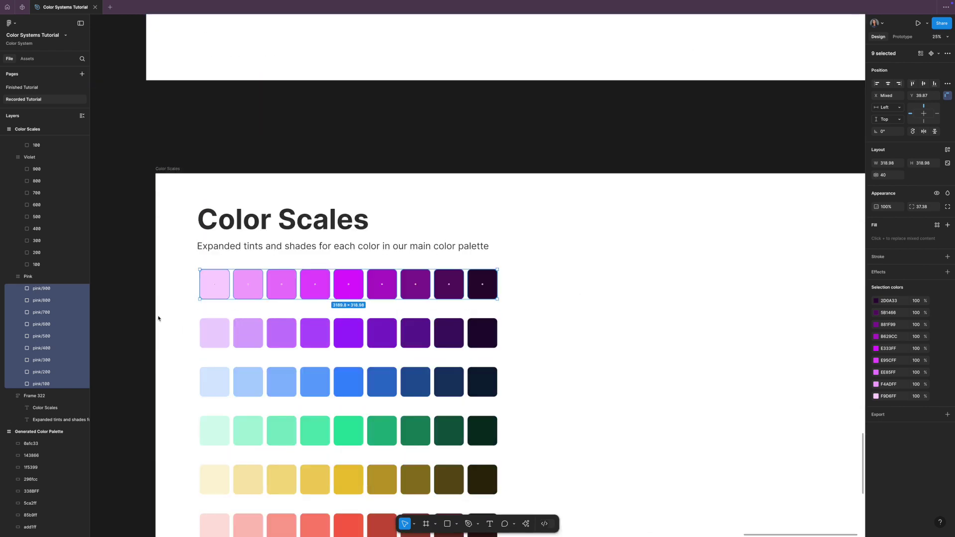
# Prefix the swatch names in the violet, blue, green, yellow and orange rows with their color and a slash, keeping the current names.
pyautogui.moveTo(207, 335); pyautogui.dragTo(481, 339)
pyautogui.press('super+r')
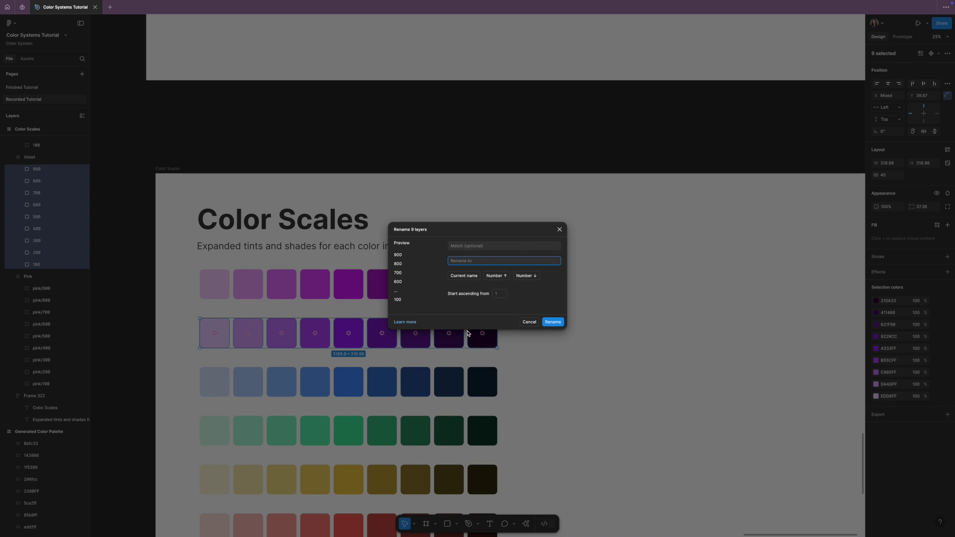
pyautogui.write('violet/')
pyautogui.click(469, 277)
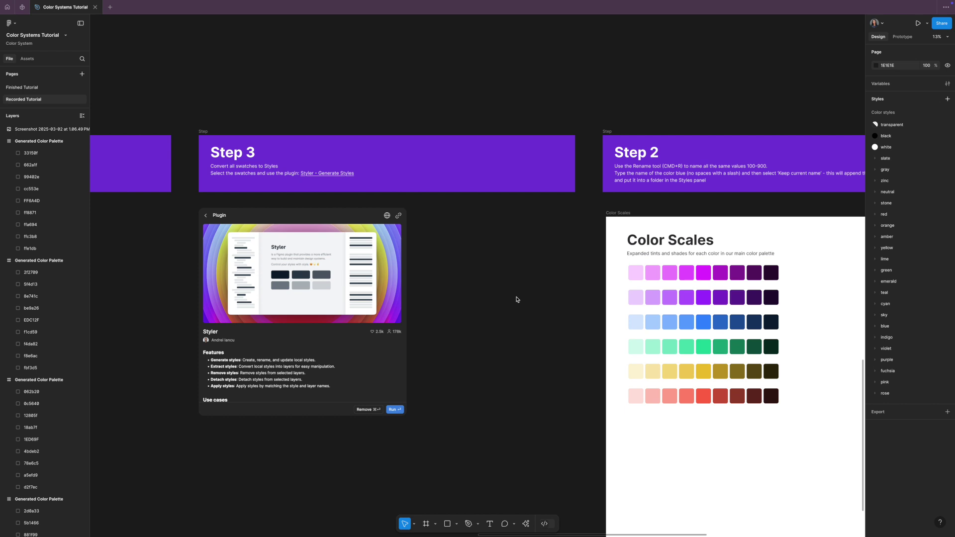
# Examine the Step 3 instructions and the Styler plugin description about generating styles from swatches.
pyautogui.hscroll(-1, 608, 303)
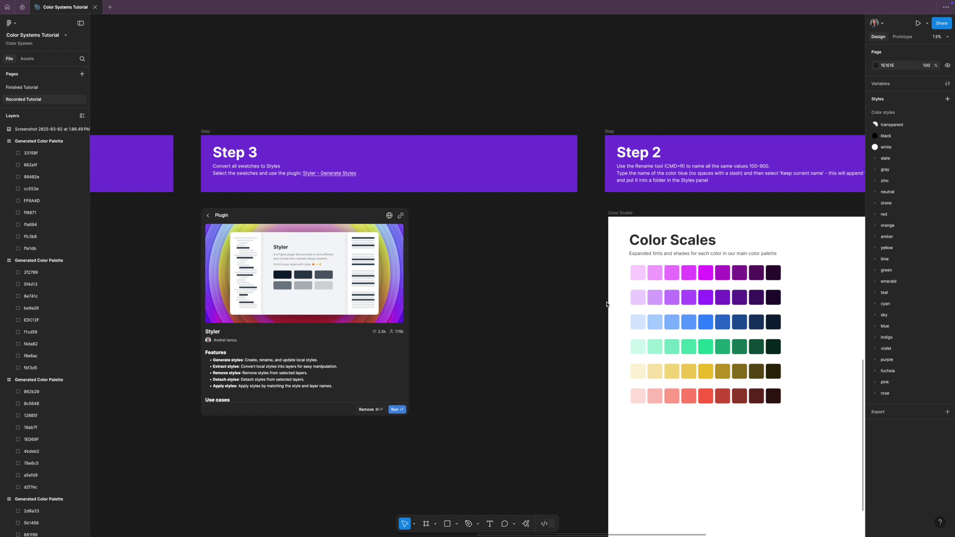
pyautogui.click(657, 311)
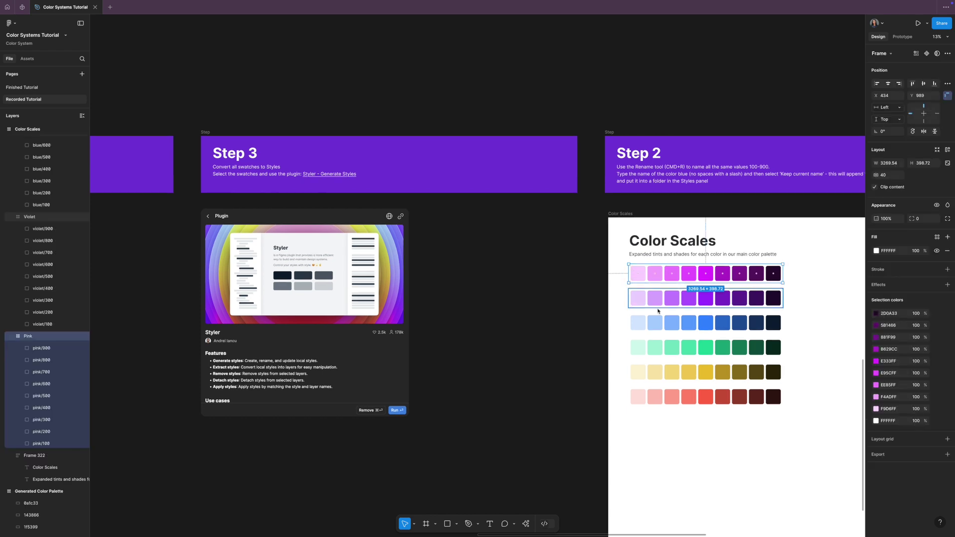
pyautogui.click(300, 274)
pyautogui.scroll(5, 300, 274)
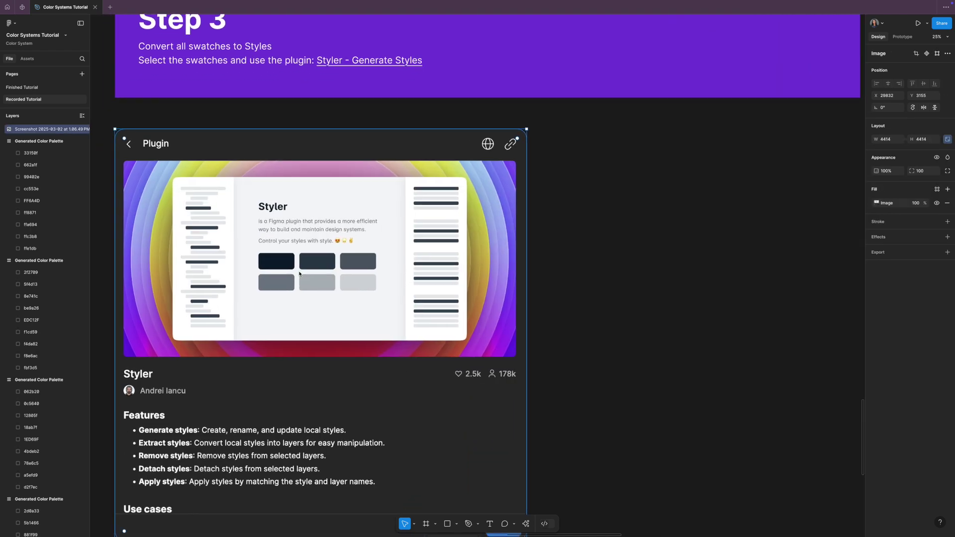
pyautogui.hscroll(-2, 299, 273)
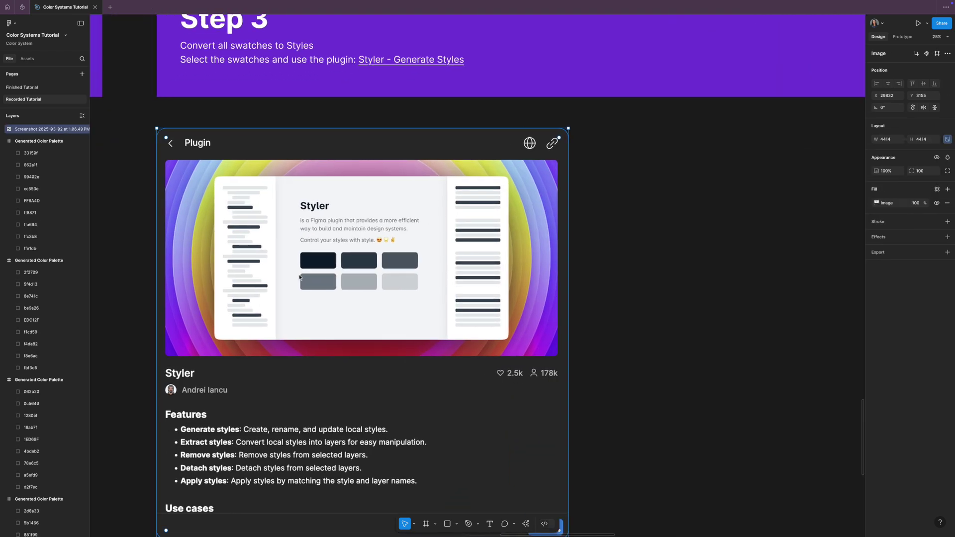
pyautogui.scroll(-5, 300, 277)
pyautogui.hscroll(3, 300, 277)
pyautogui.click(300, 278)
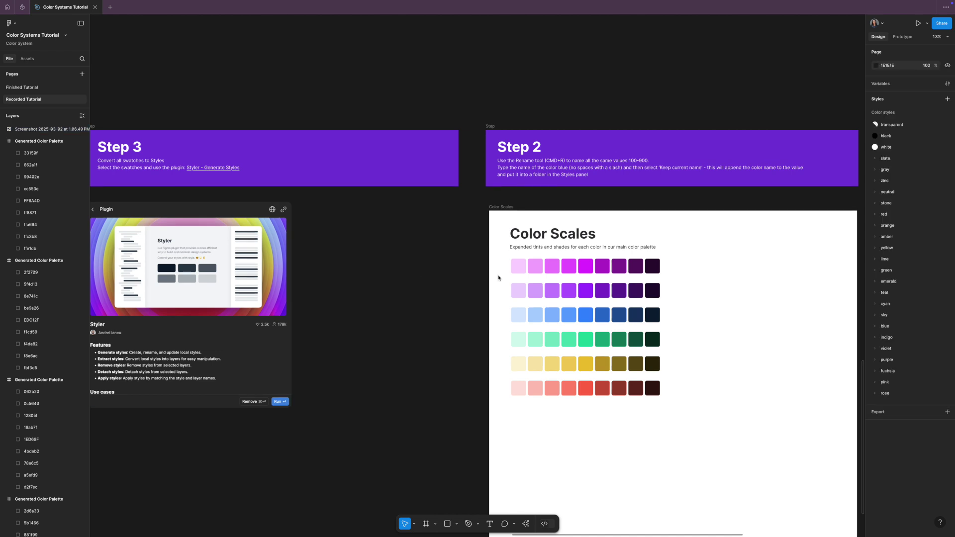
# Search the plugins for styler and try to run Styler's Generate Styles command.
pyautogui.click(526, 524)
pyautogui.write('st')
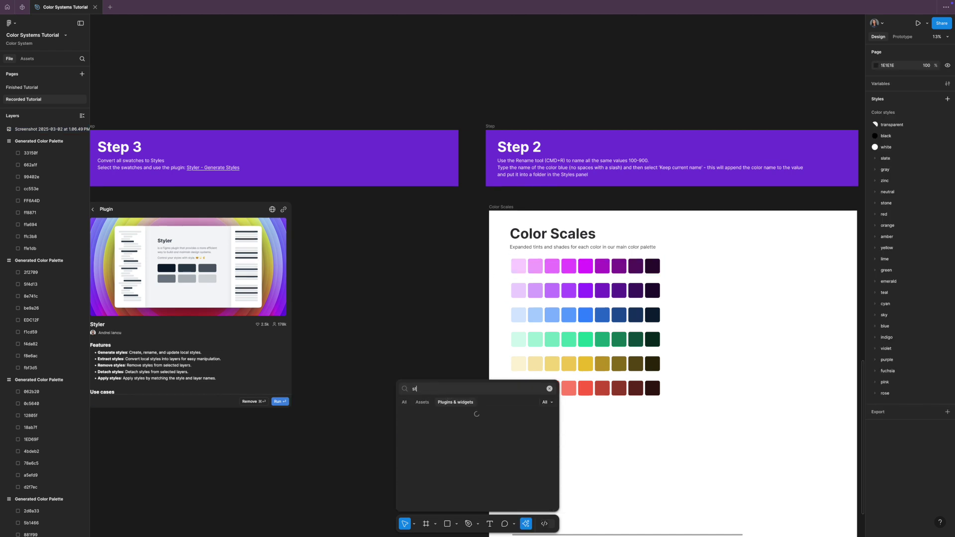
pyautogui.write('yler')
pyautogui.click(421, 429)
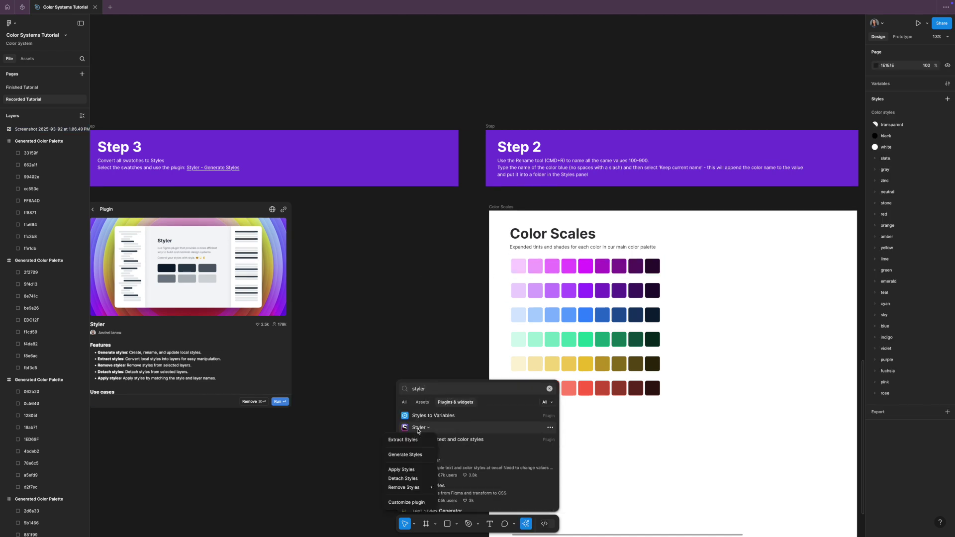
pyautogui.click(411, 455)
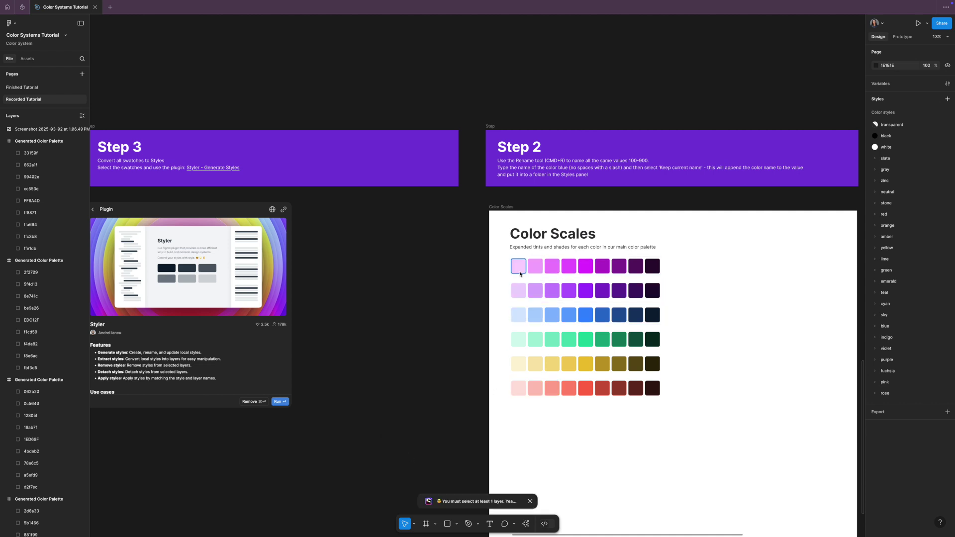
# Select all six palette row frames in Color Scales and extend the selection to every swatch inside them.
pyautogui.click(518, 268)
pyautogui.click(535, 268)
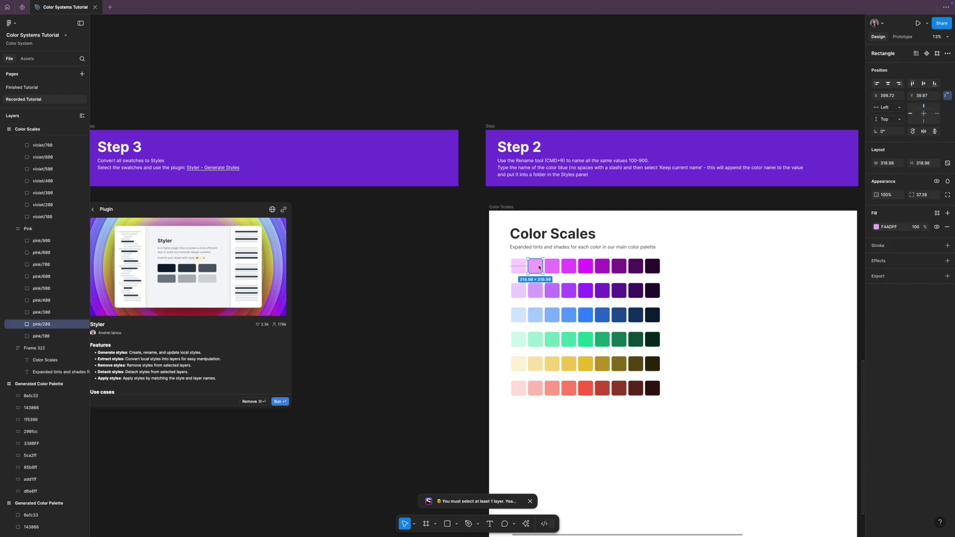
pyautogui.click(657, 275)
pyautogui.keyDown('shift'); pyautogui.click(652, 291); pyautogui.keyUp('shift')
pyautogui.keyDown('shift'); pyautogui.click(650, 315); pyautogui.keyUp('shift')
pyautogui.keyDown('shift'); pyautogui.click(649, 339); pyautogui.keyUp('shift')
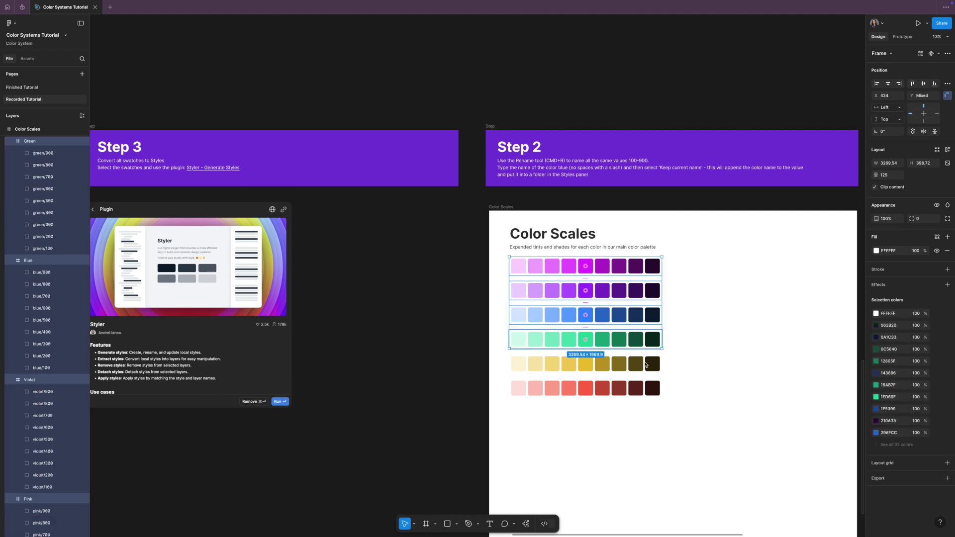
pyautogui.keyDown('shift'); pyautogui.click(649, 364); pyautogui.keyUp('shift')
pyautogui.moveTo(648, 393); pyautogui.dragTo(648, 393)
pyautogui.press('Return')
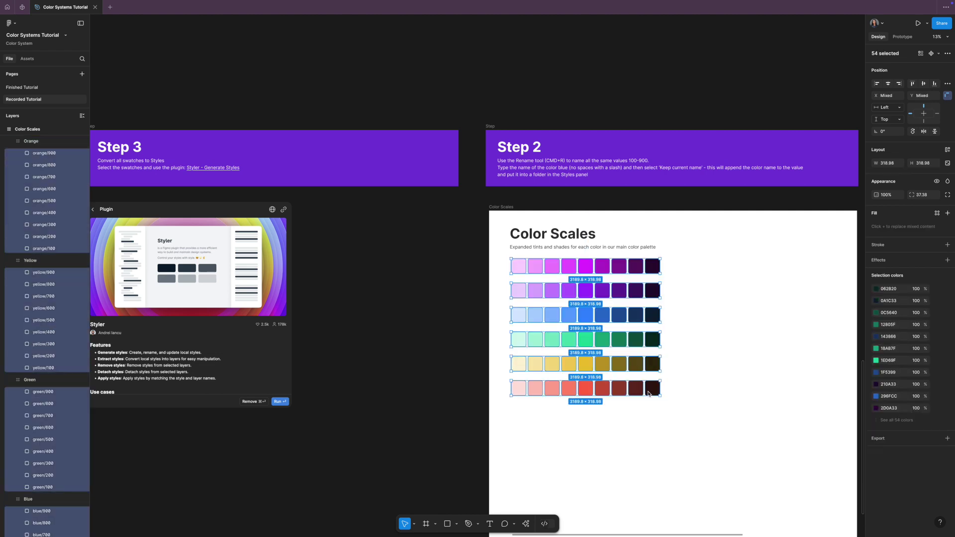
# Run Styler's Generate Styles on the selected swatches and expand the full selection colors list to check the resulting color/value names.
pyautogui.click(526, 524)
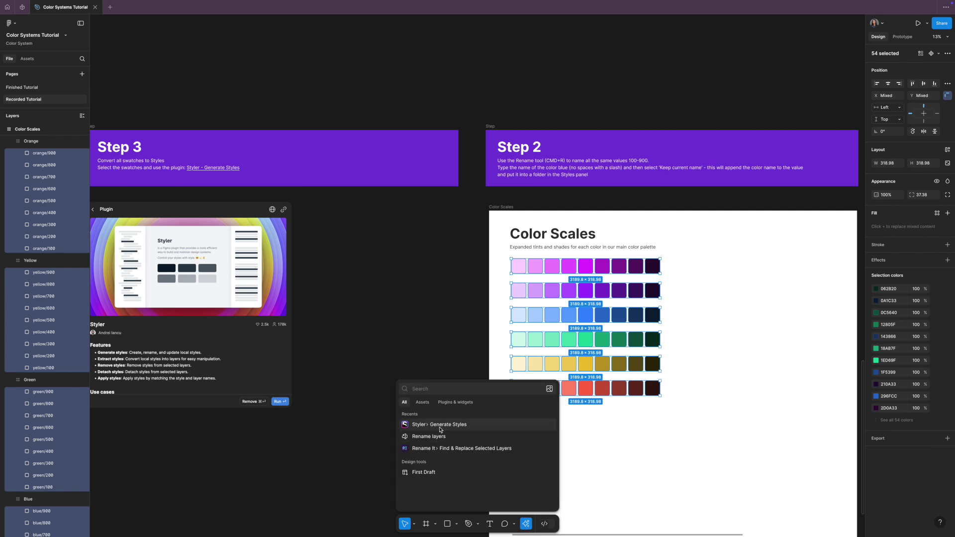
pyautogui.click(441, 430)
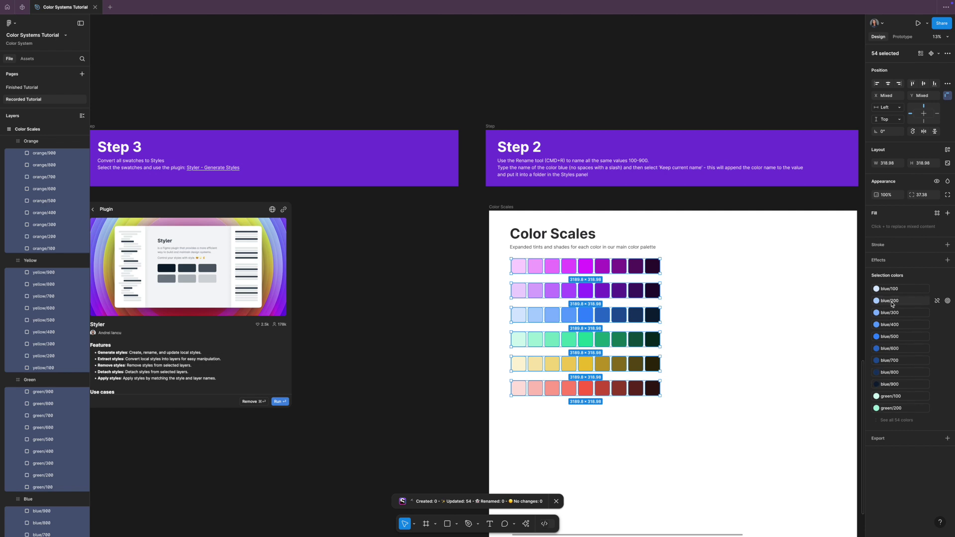
pyautogui.click(897, 420)
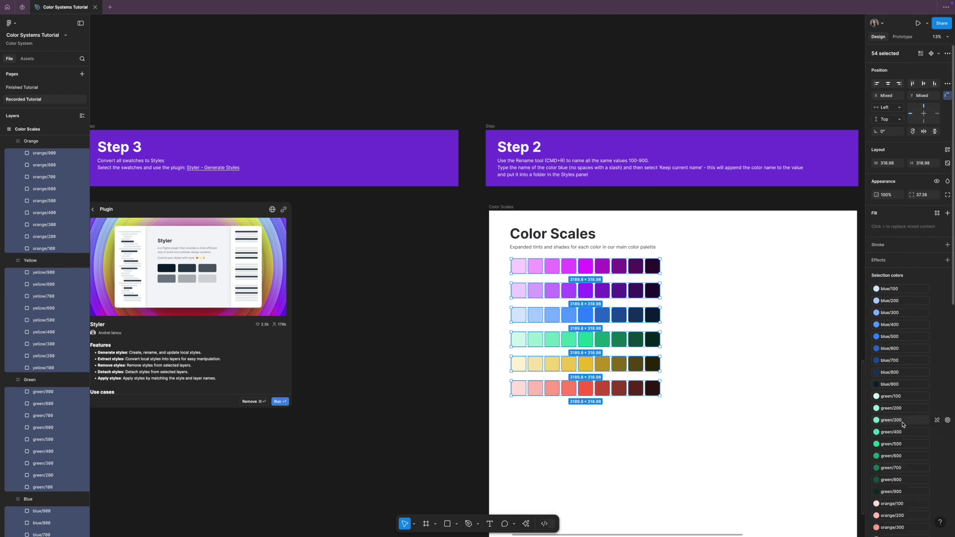
pyautogui.scroll(-10, 900, 374)
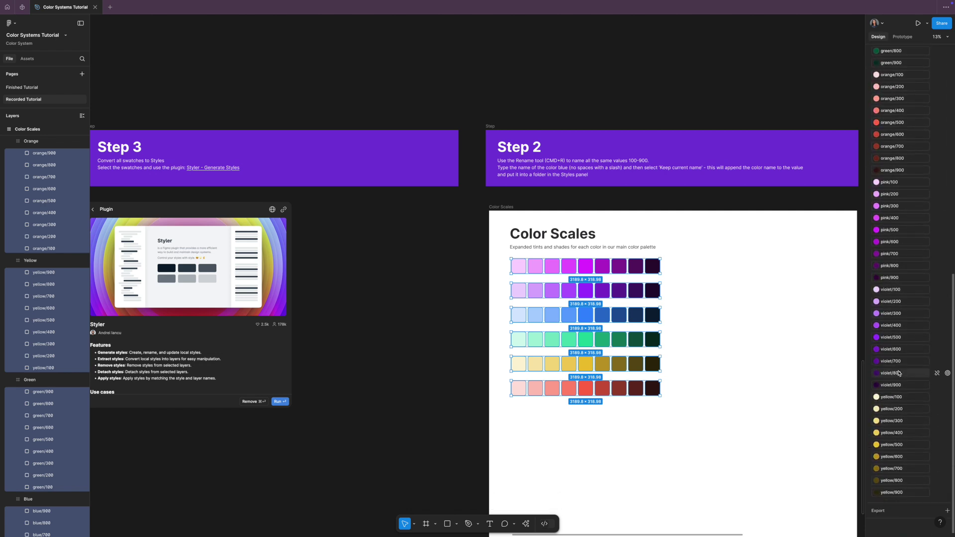
pyautogui.scroll(4, 903, 448)
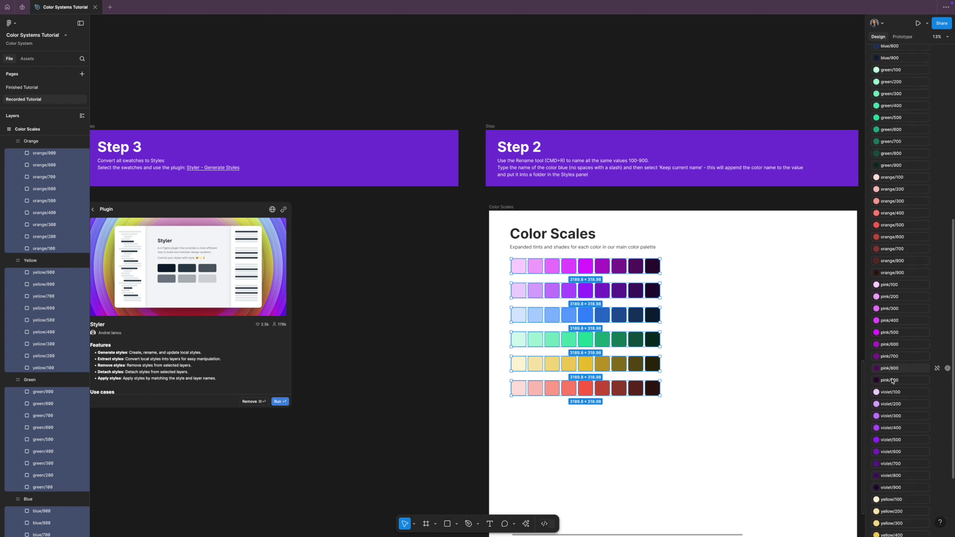
pyautogui.scroll(13, 892, 384)
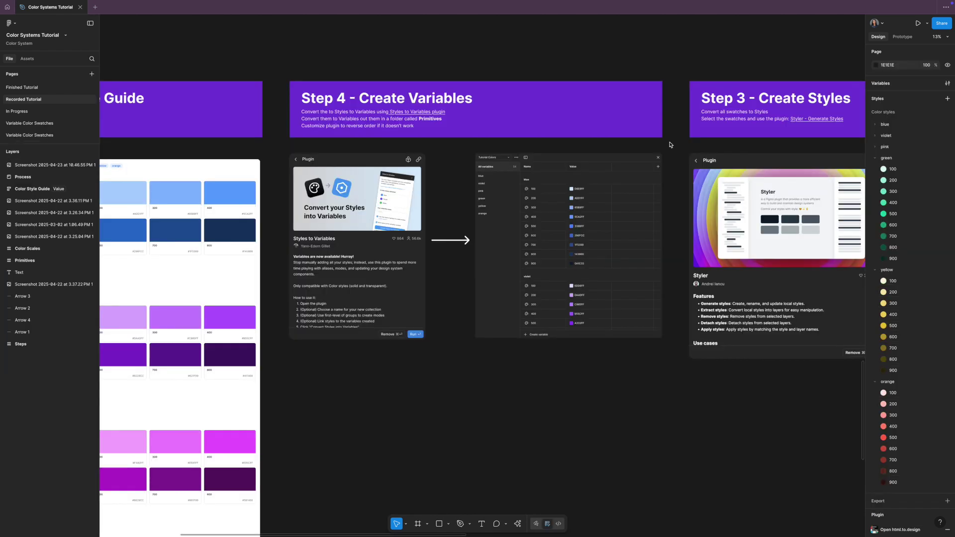
# Review the Step 4 - Create Variables instructions, search the actions for style and open the Styles to Variables plugin.
pyautogui.hscroll(5, 669, 145)
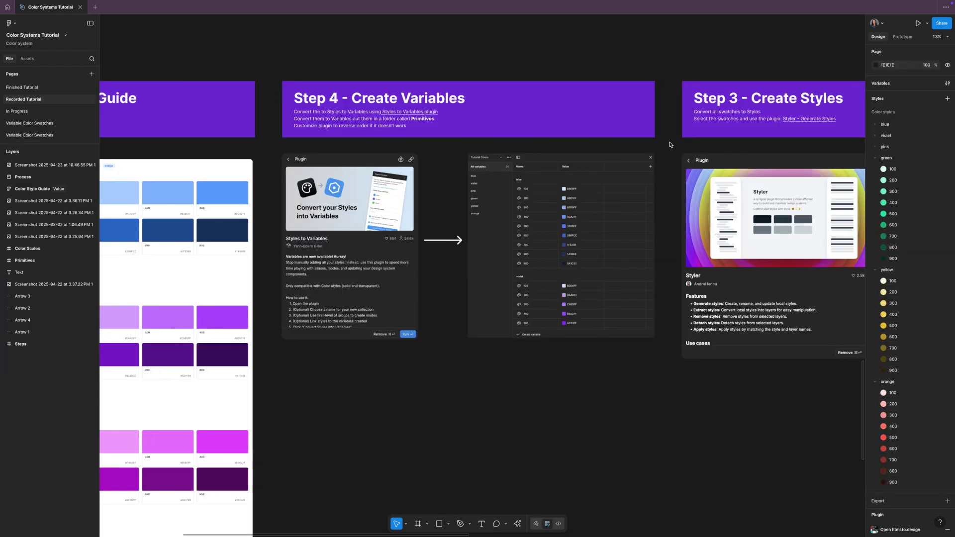
pyautogui.hscroll(-5, 669, 145)
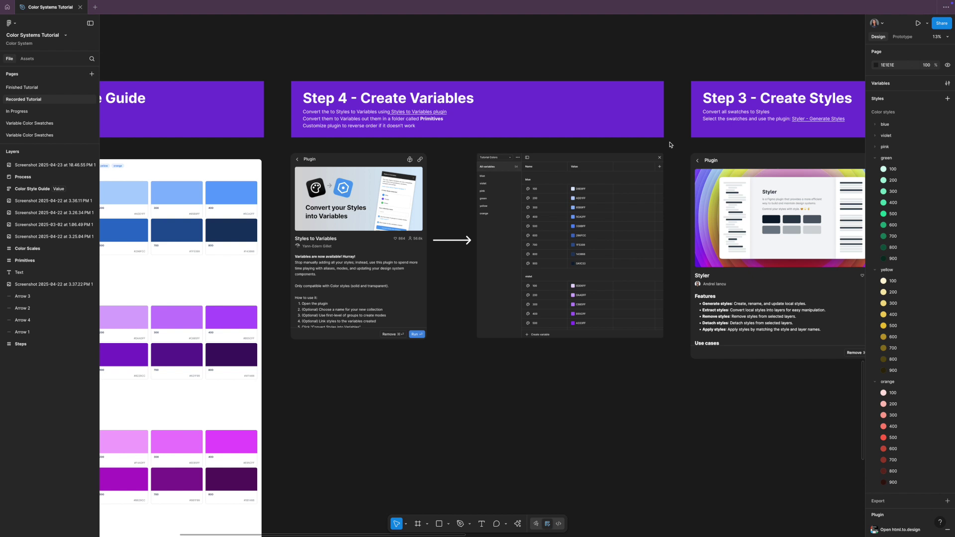
pyautogui.hscroll(-1, 669, 145)
pyautogui.scroll(-1, 670, 145)
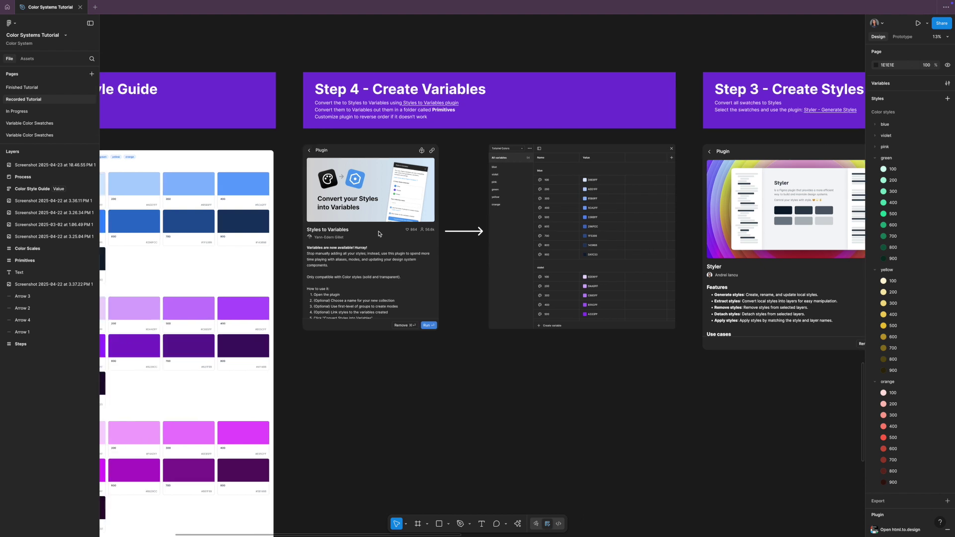
pyautogui.press('super+k')
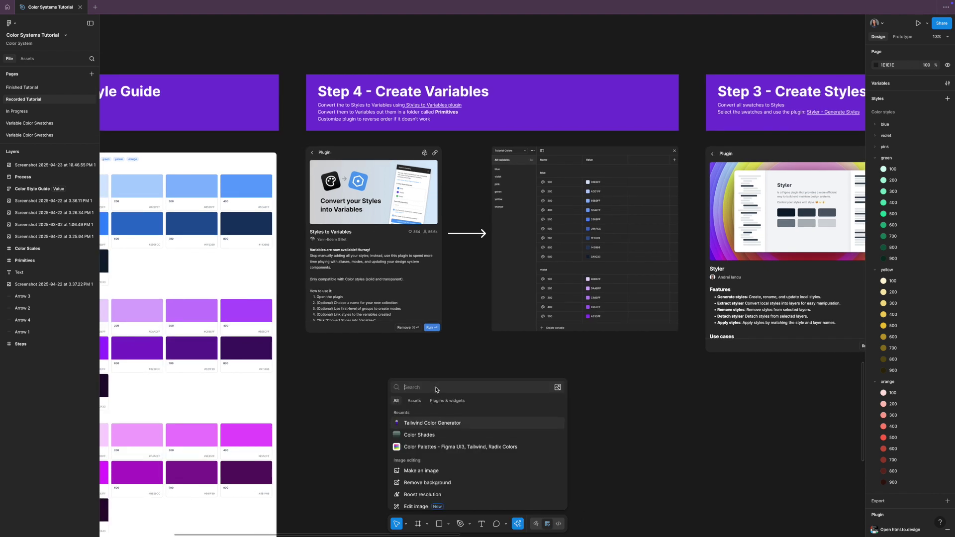
pyautogui.write('styles')
pyautogui.click(433, 472)
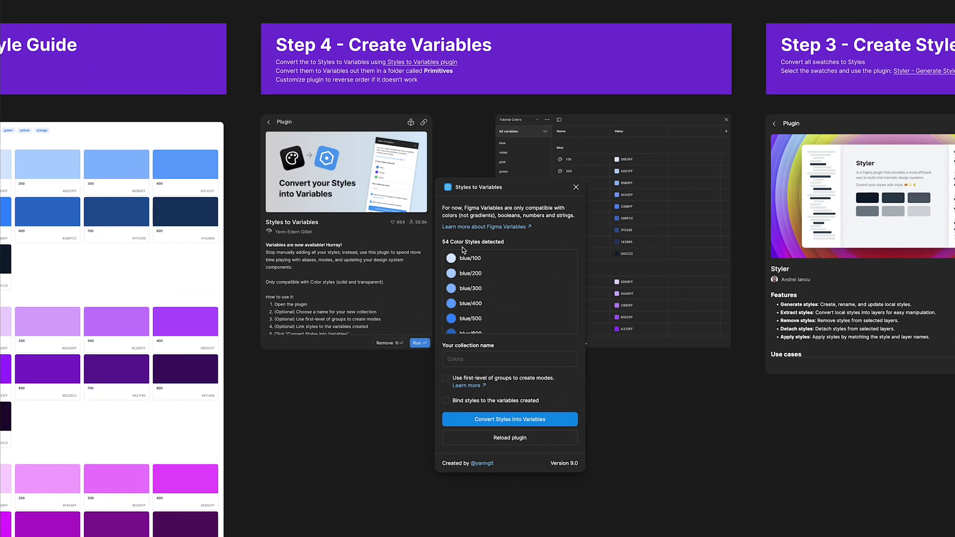
# Look through the detected color styles, name the collection Primitive Colors and convert the styles into variables.
pyautogui.scroll(-10, 490, 264)
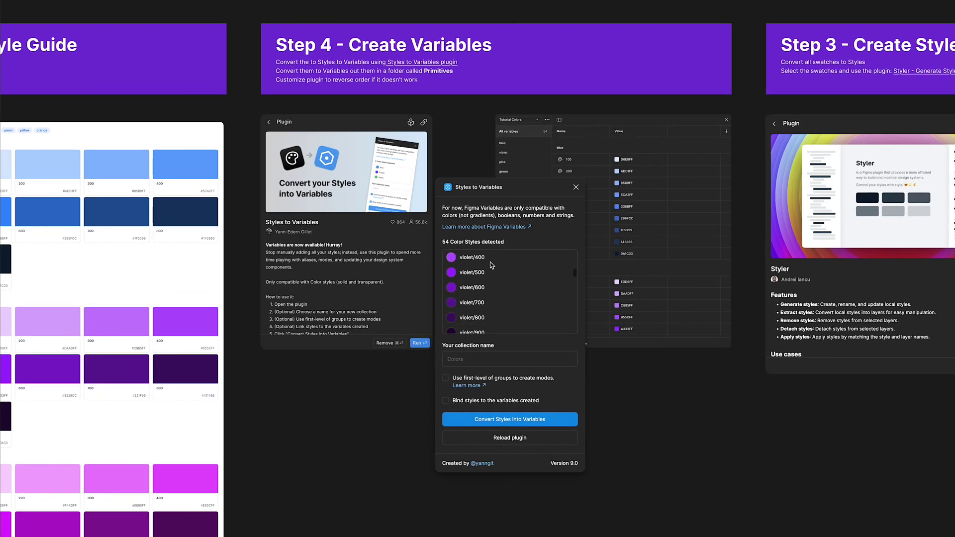
pyautogui.scroll(-10, 491, 266)
pyautogui.click(490, 361)
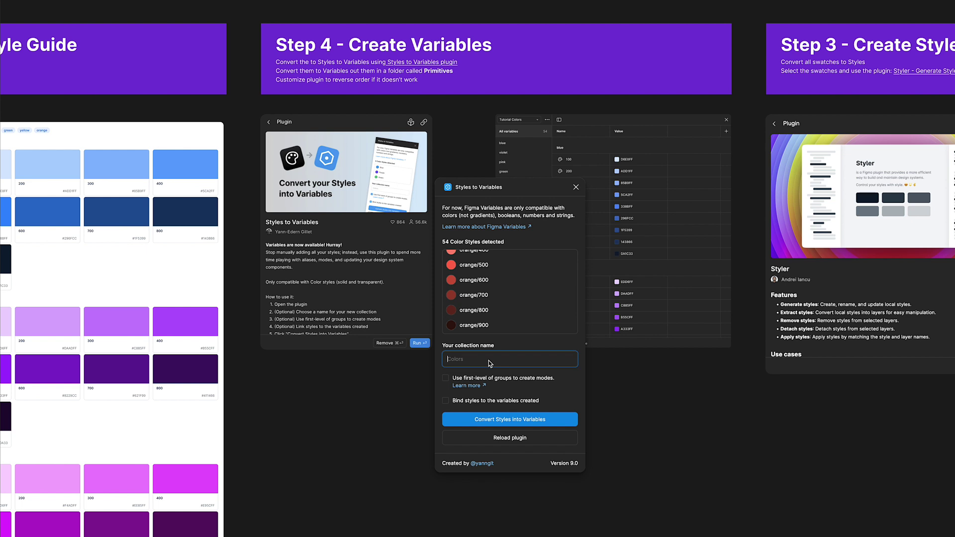
pyautogui.write('Primitive Colors')
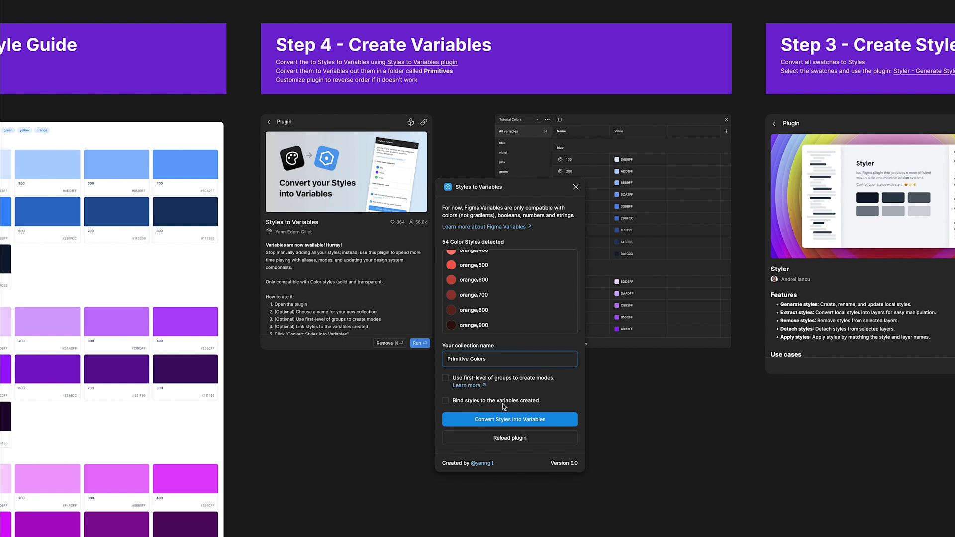
pyautogui.click(535, 424)
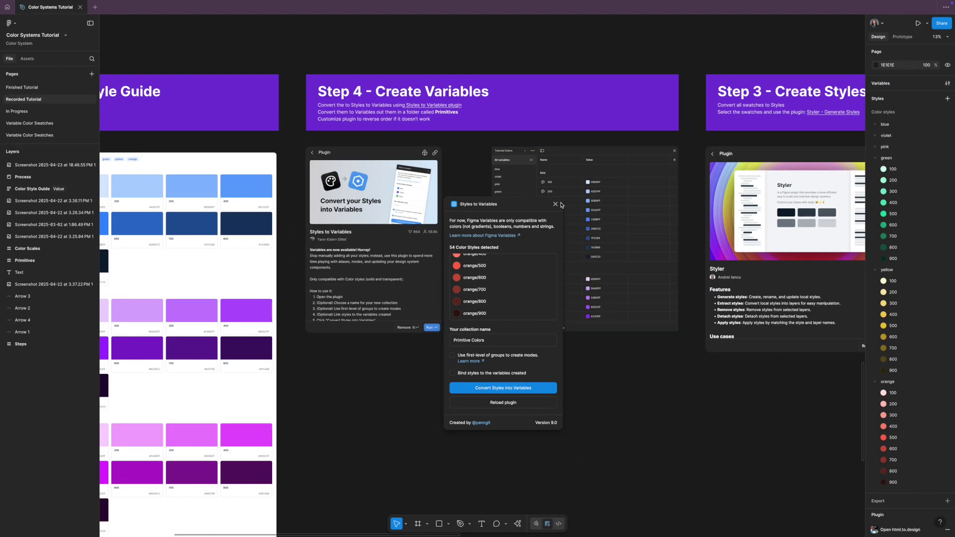
pyautogui.click(557, 204)
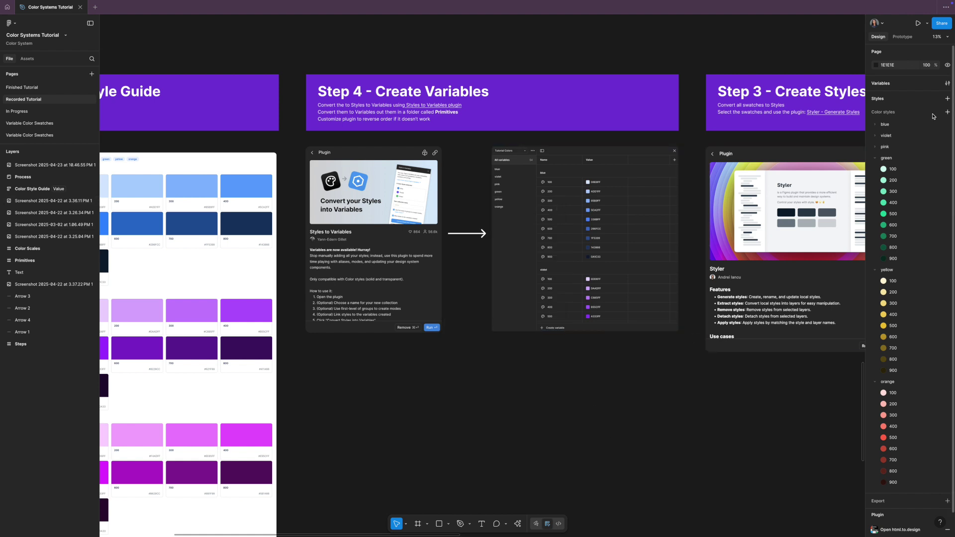
# Open the file's variables, switch to the Primitive Colors collection and check its color groups from blue to orange.
pyautogui.click(948, 84)
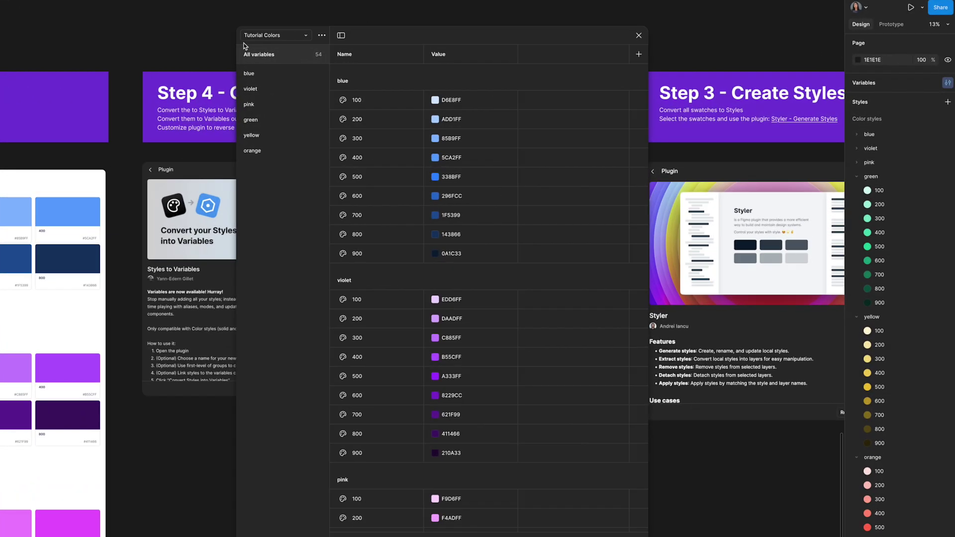
pyautogui.click(415, 44)
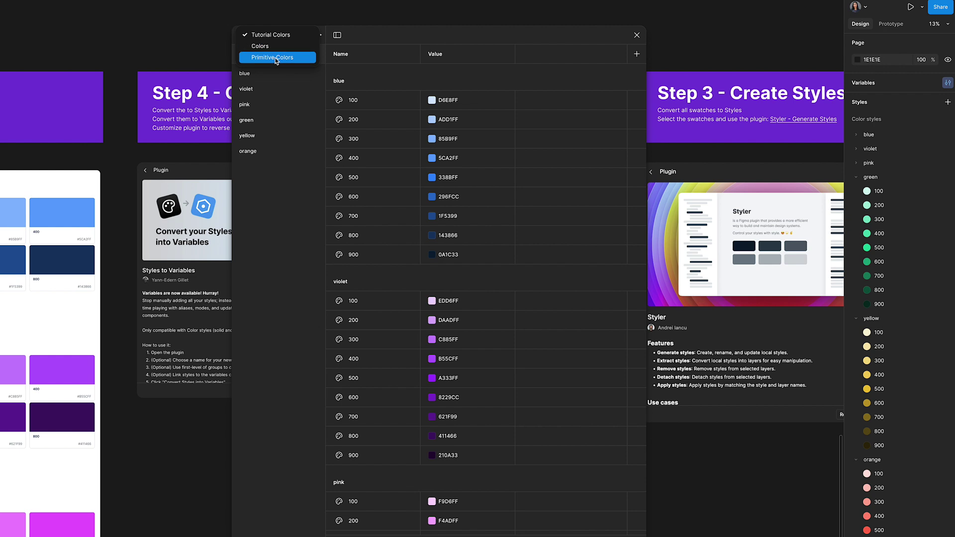
pyautogui.click(277, 58)
pyautogui.scroll(-15, 456, 138)
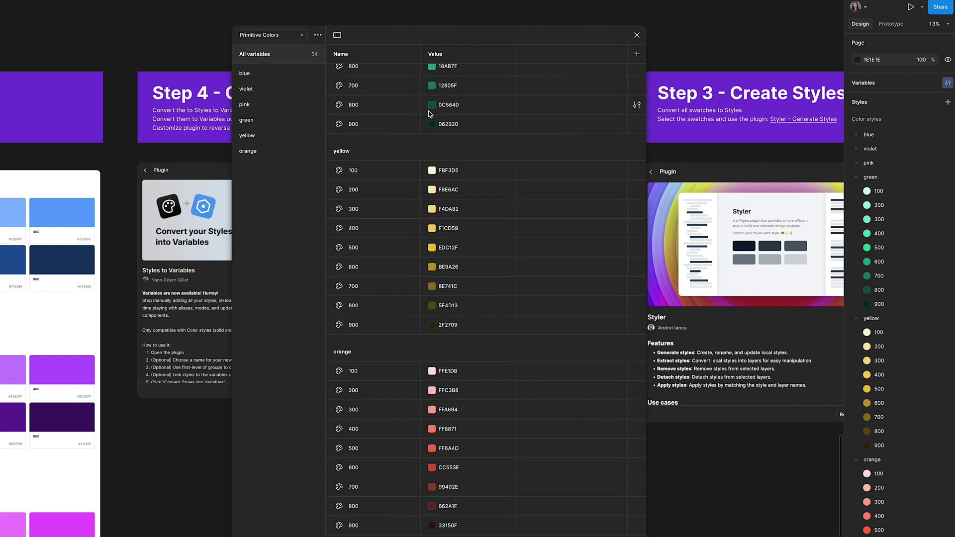
pyautogui.scroll(15, 429, 113)
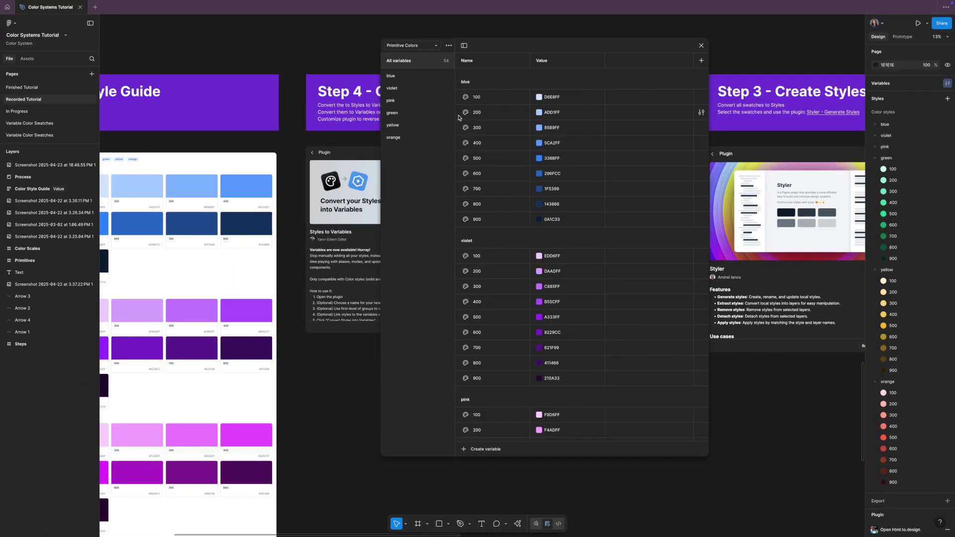
pyautogui.click(701, 46)
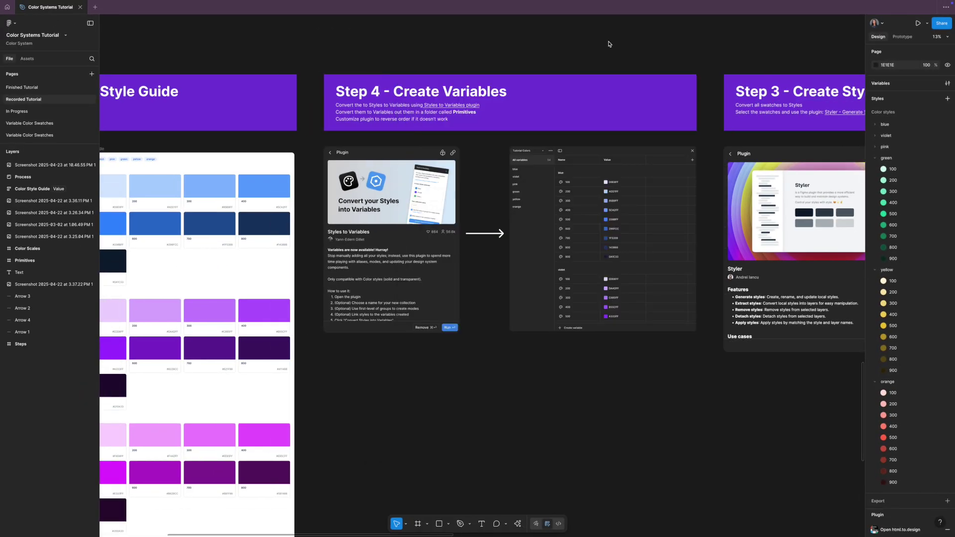
# Expand the 11-step Color Scale / Ramp frame on the Primitive Colors board and inspect its swatch rectangles.
pyautogui.hscroll(-5, 609, 44)
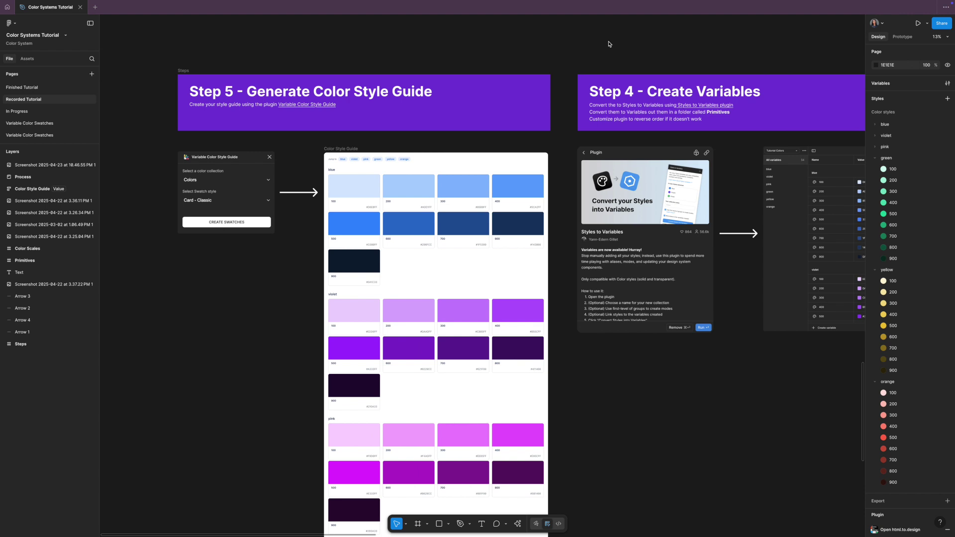
pyautogui.hscroll(20, 609, 43)
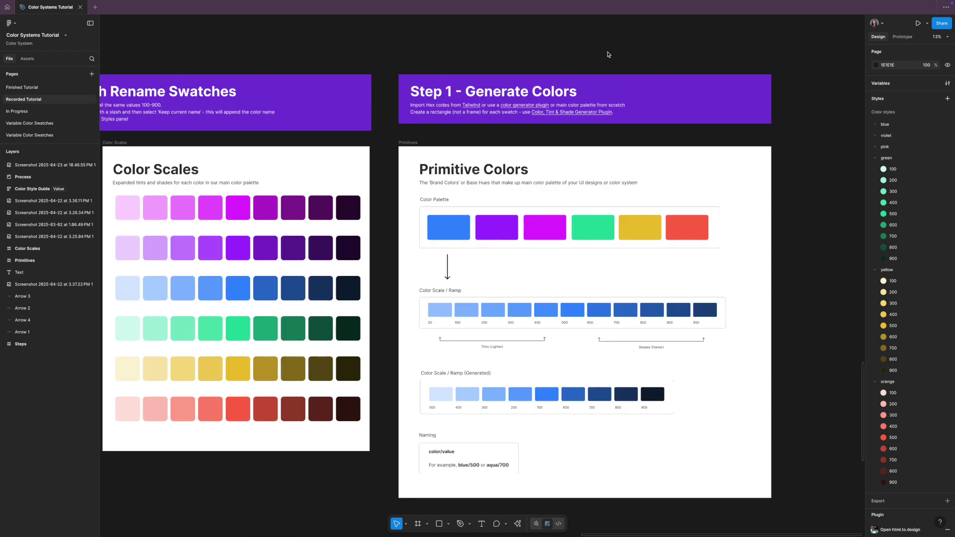
pyautogui.click(454, 313)
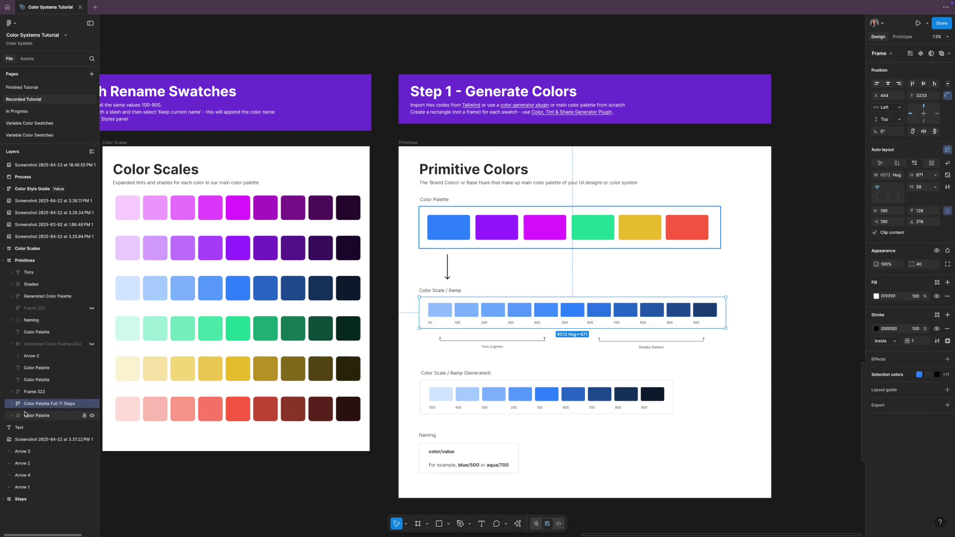
pyautogui.click(12, 404)
pyautogui.click(44, 416)
pyautogui.scroll(-3, 46, 369)
pyautogui.click(45, 416)
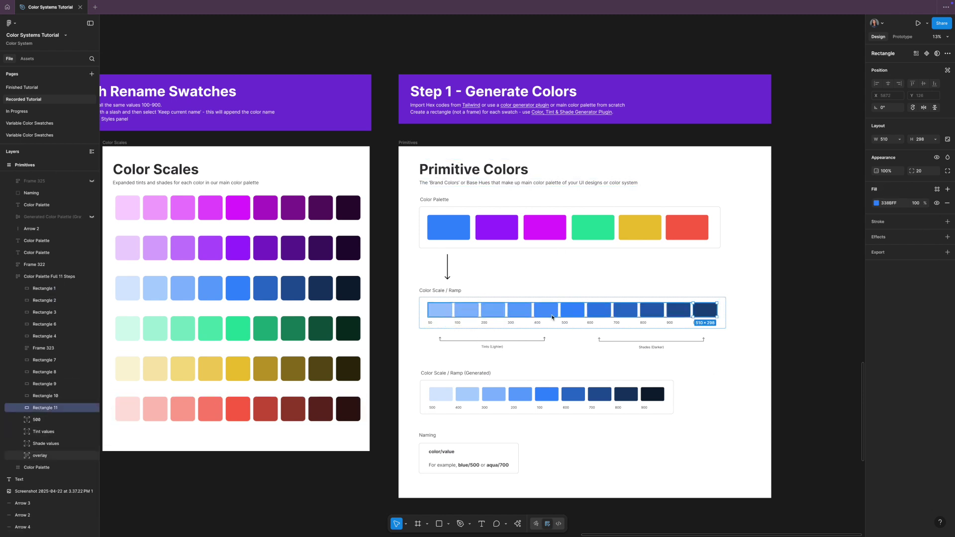
# Revisit the Step 2 Color Scales board and select the Pink swatch row frame to inspect it.
pyautogui.hscroll(-10, 560, 329)
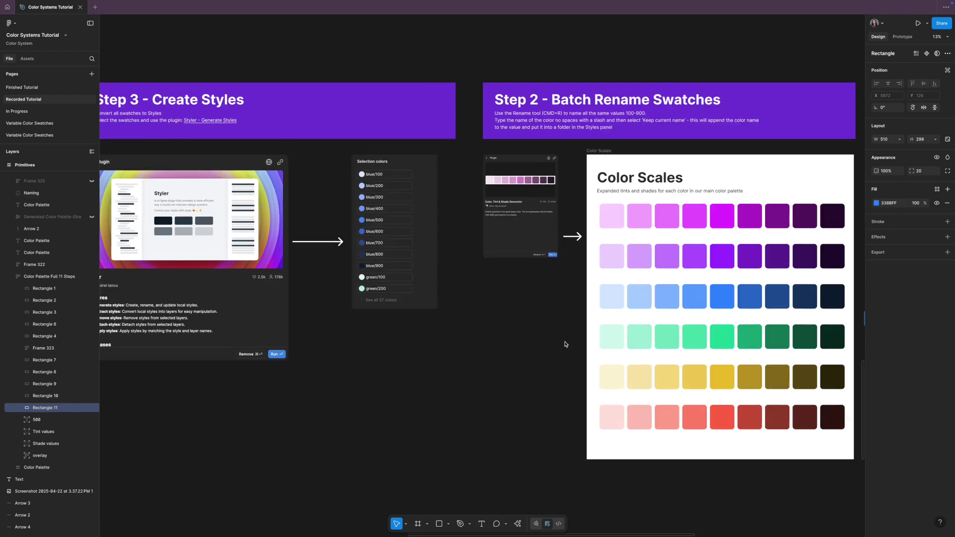
pyautogui.hscroll(4, 566, 345)
pyautogui.scroll(3, 565, 344)
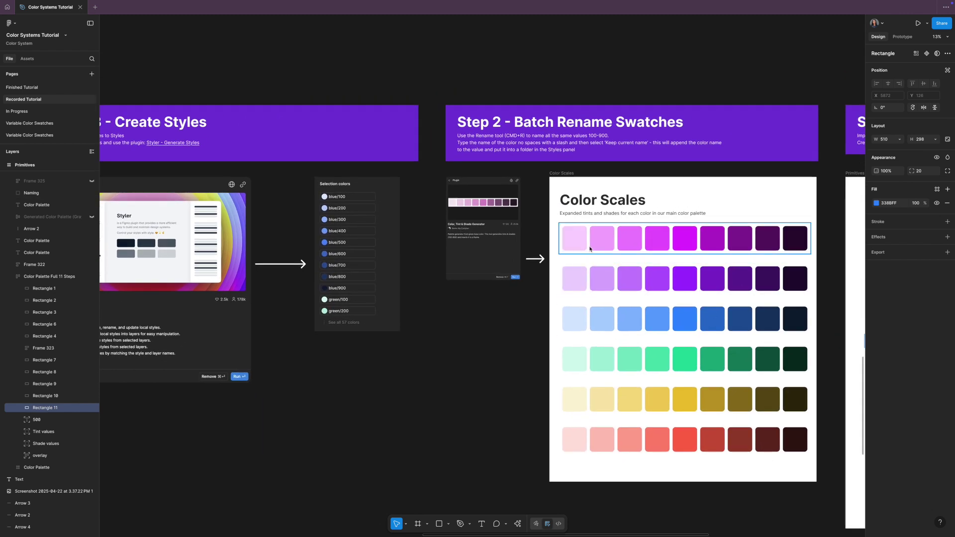
pyautogui.click(590, 249)
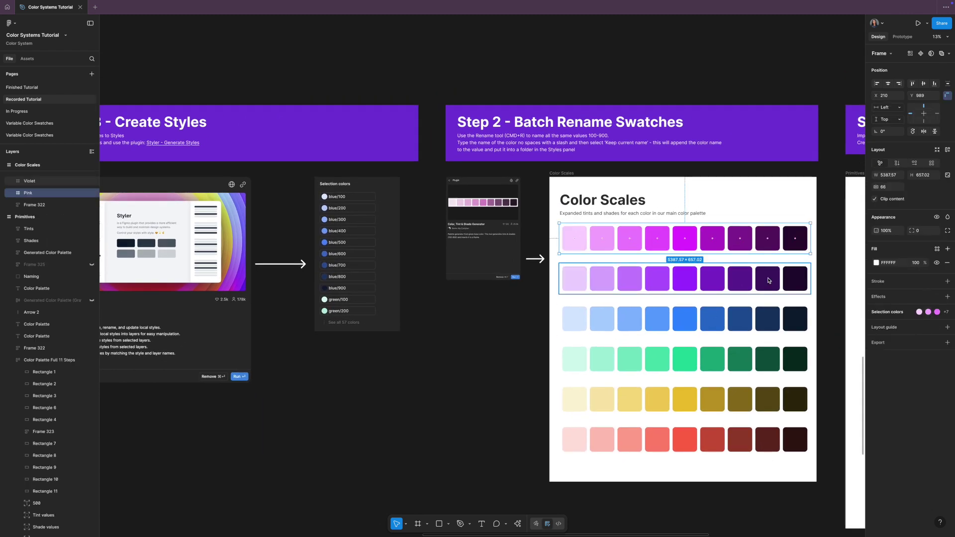
# Examine the Step 5 example, inspecting the Color Style Guide frame and the Variable Color Style Guide plugin screenshot.
pyautogui.hscroll(-12, 768, 277)
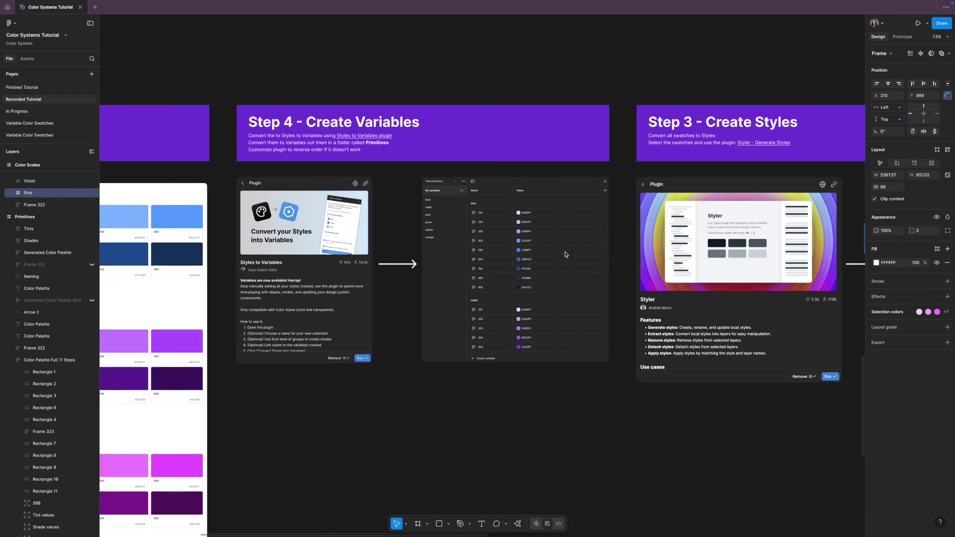
pyautogui.hscroll(-9, 565, 255)
pyautogui.scroll(-1, 566, 254)
pyautogui.hscroll(1, 565, 254)
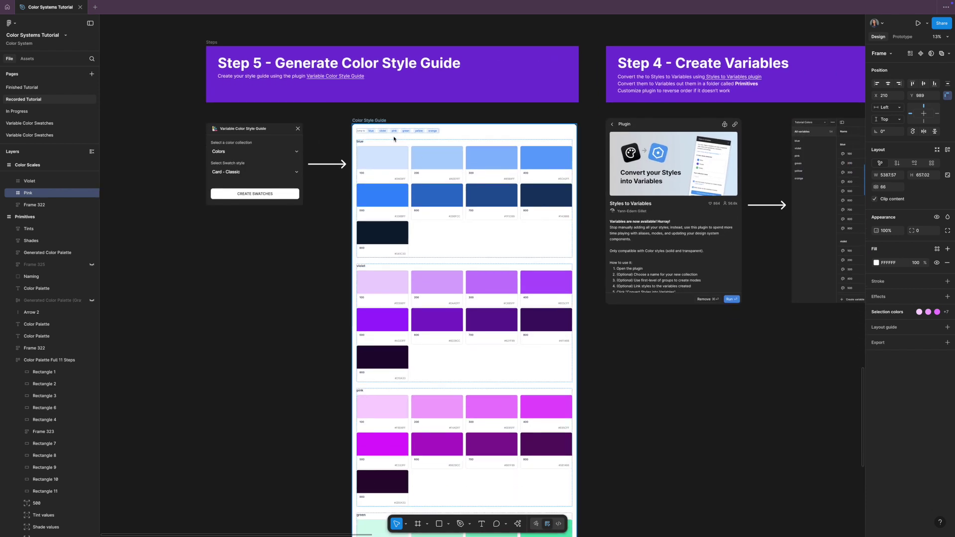
pyautogui.click(362, 121)
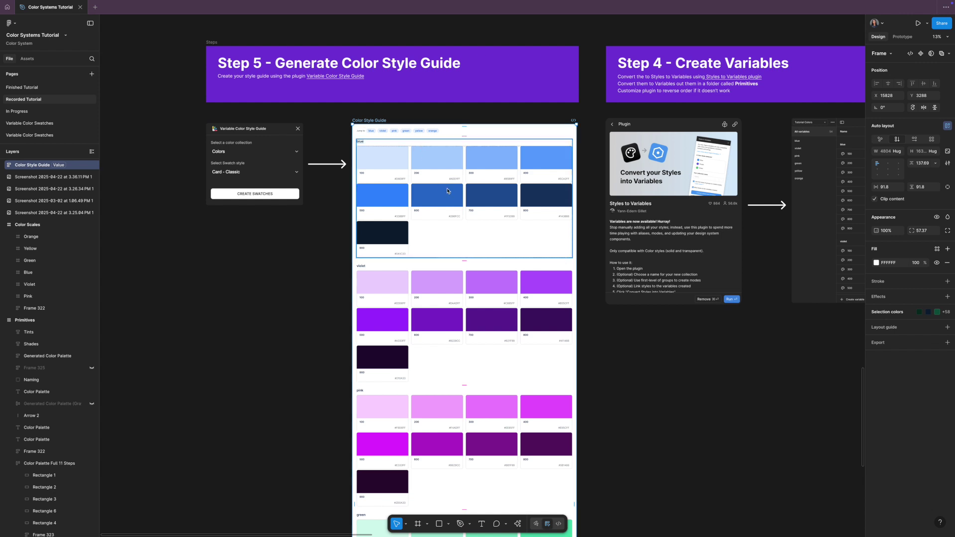
pyautogui.scroll(5, 447, 190)
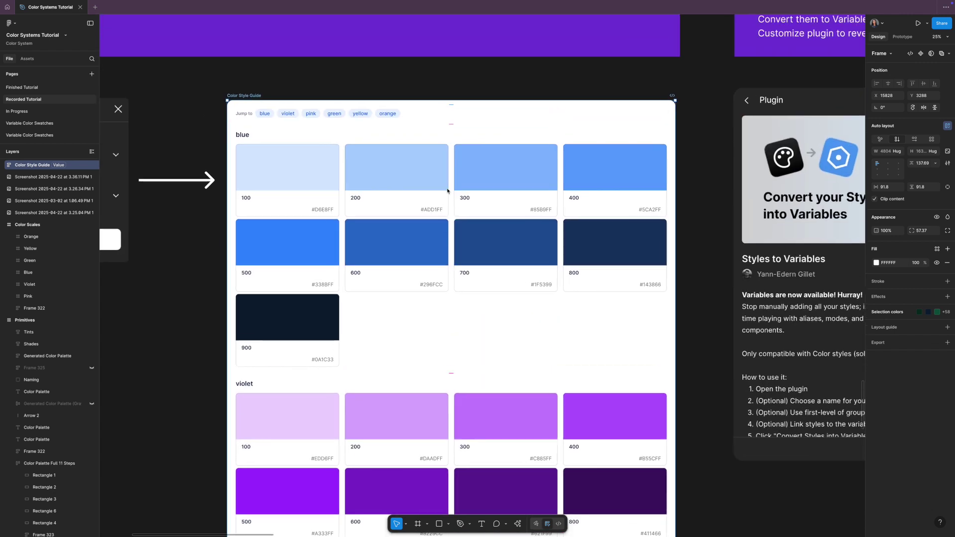
pyautogui.scroll(-5, 447, 191)
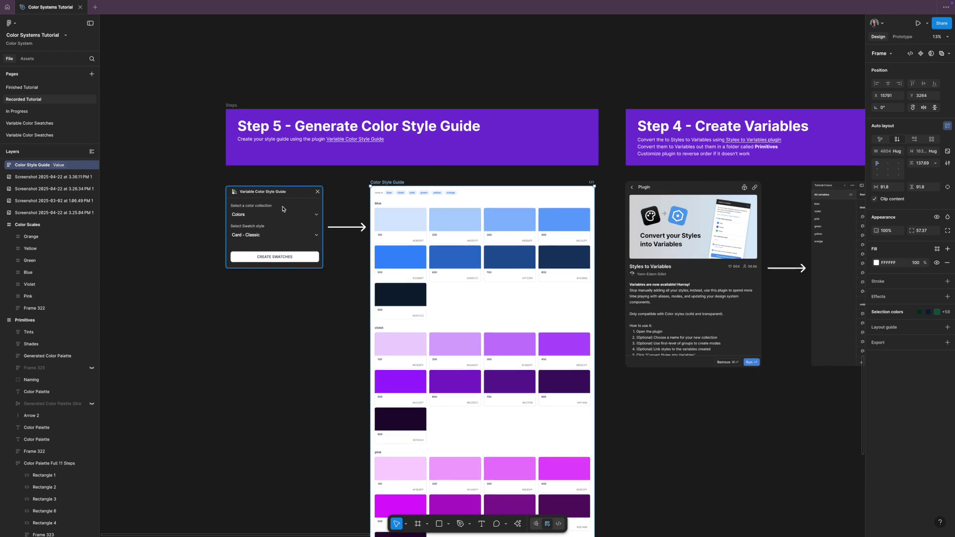
pyautogui.click(282, 209)
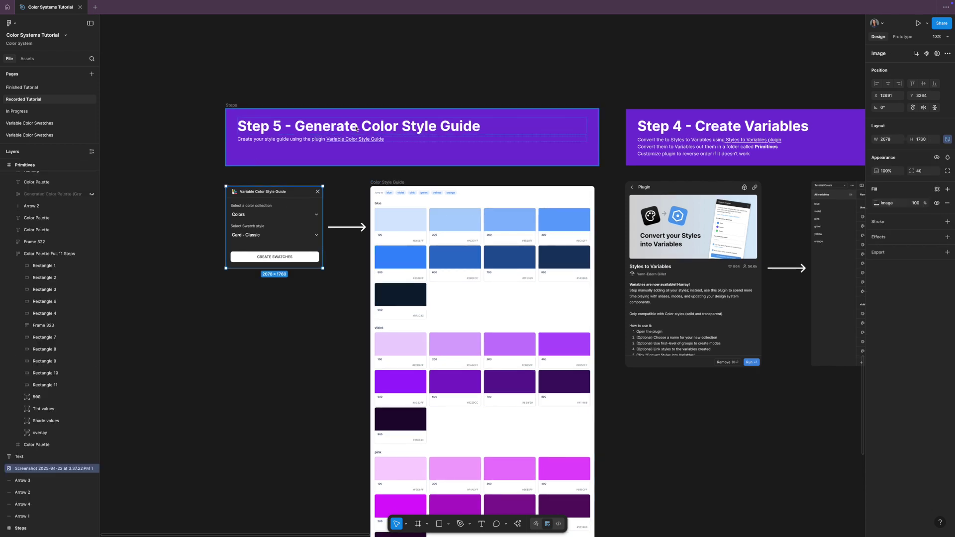
pyautogui.scroll(-1, 487, 142)
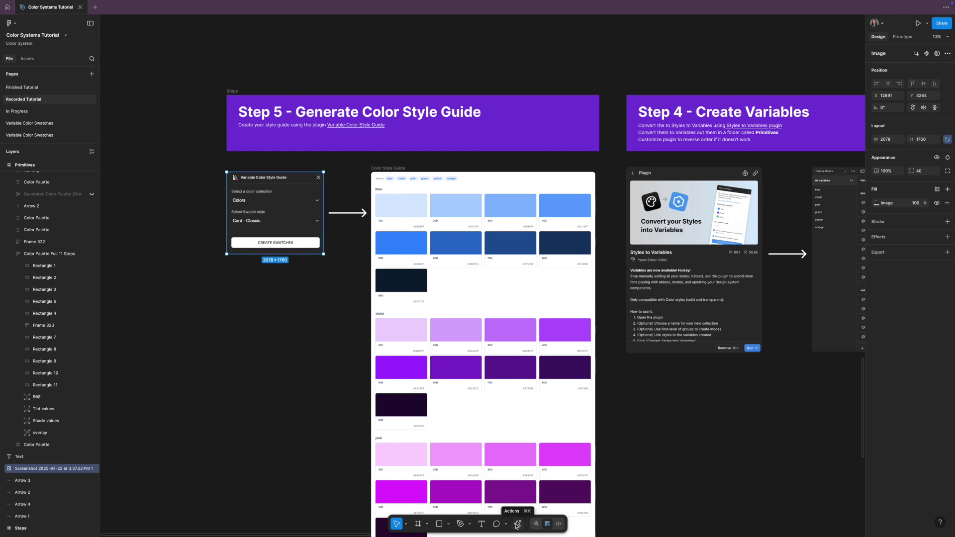
# Switch to the In Progress page and launch the Variable Color Style Guide plugin.
pyautogui.press('pagedown')
pyautogui.click(518, 524)
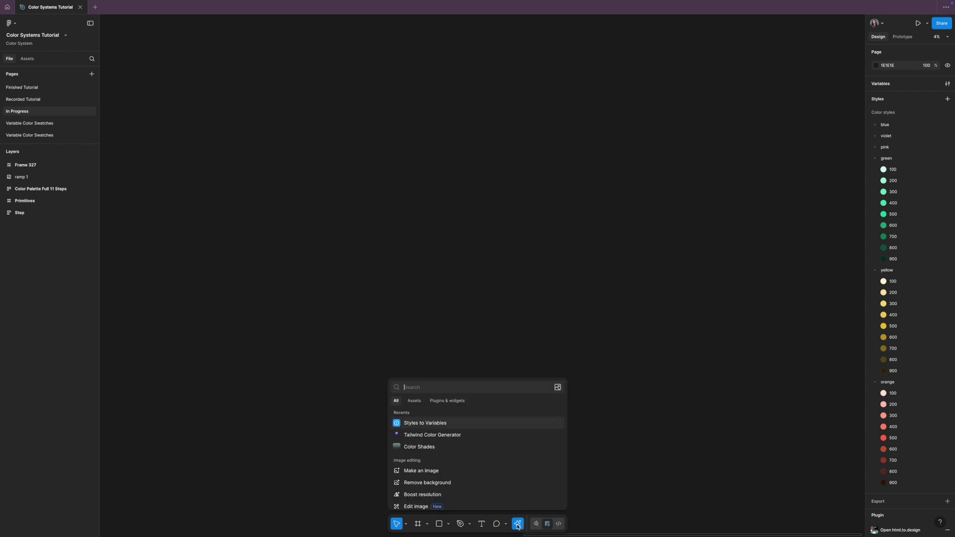
pyautogui.write('variabl')
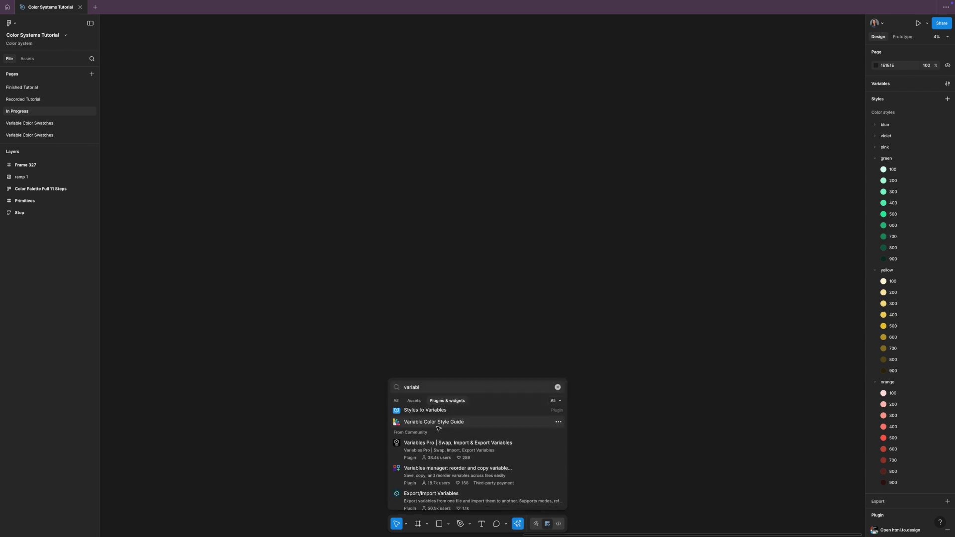
pyautogui.click(437, 426)
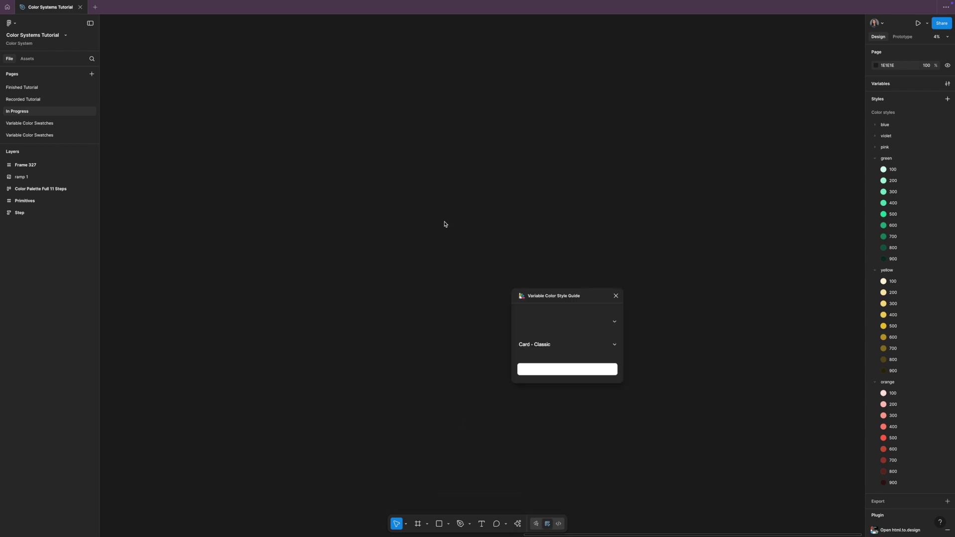
# Generate swatches from the Primitive Colors collection using the Card - Modern swatch style.
pyautogui.click(580, 349)
pyautogui.click(572, 324)
pyautogui.click(547, 321)
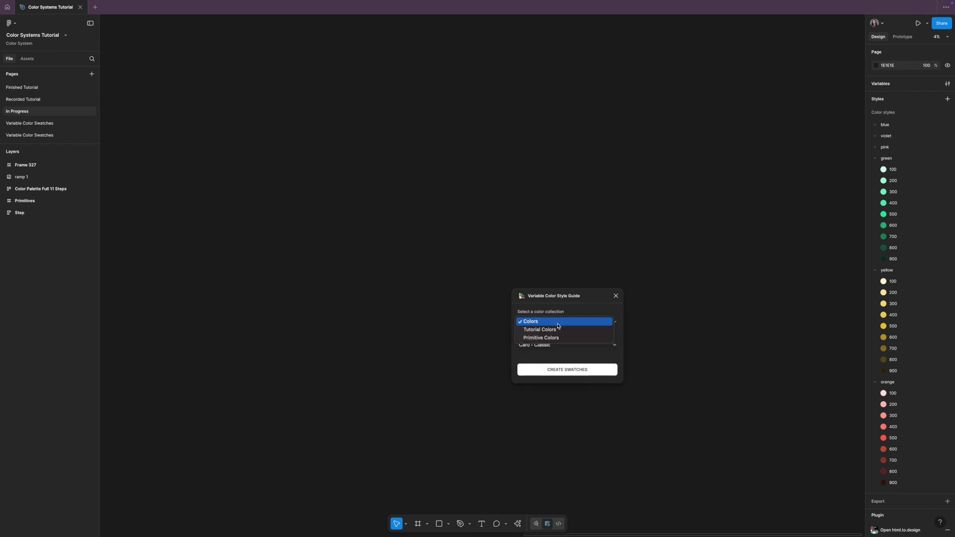
pyautogui.click(542, 340)
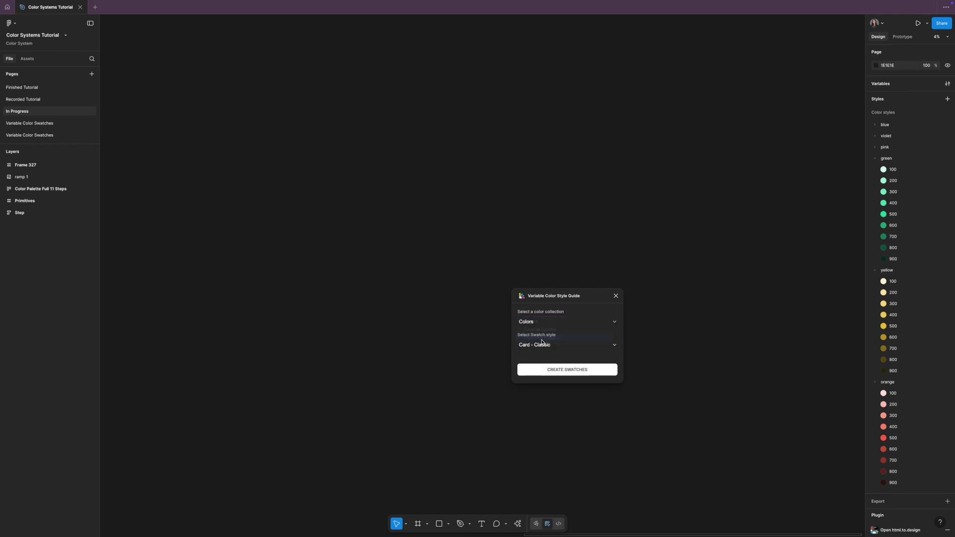
pyautogui.click(582, 348)
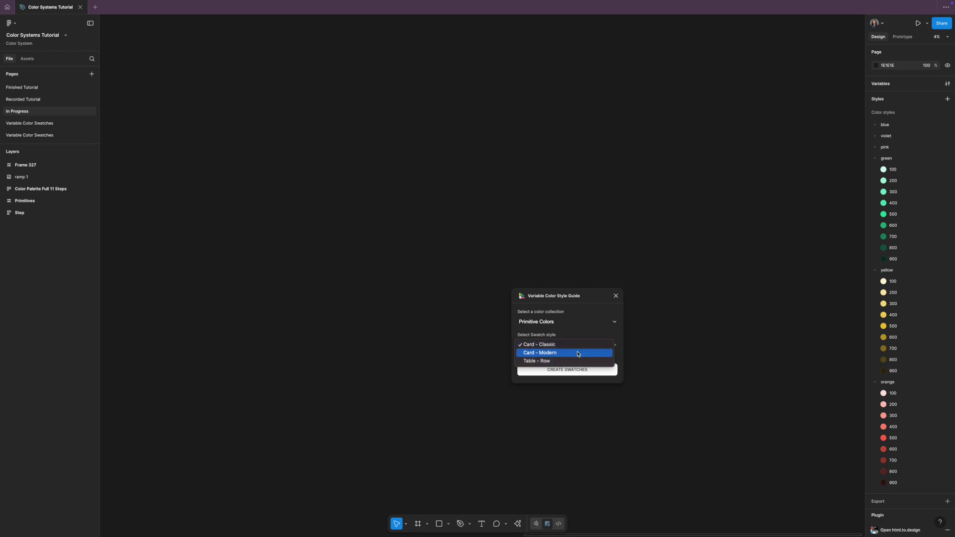
pyautogui.click(578, 354)
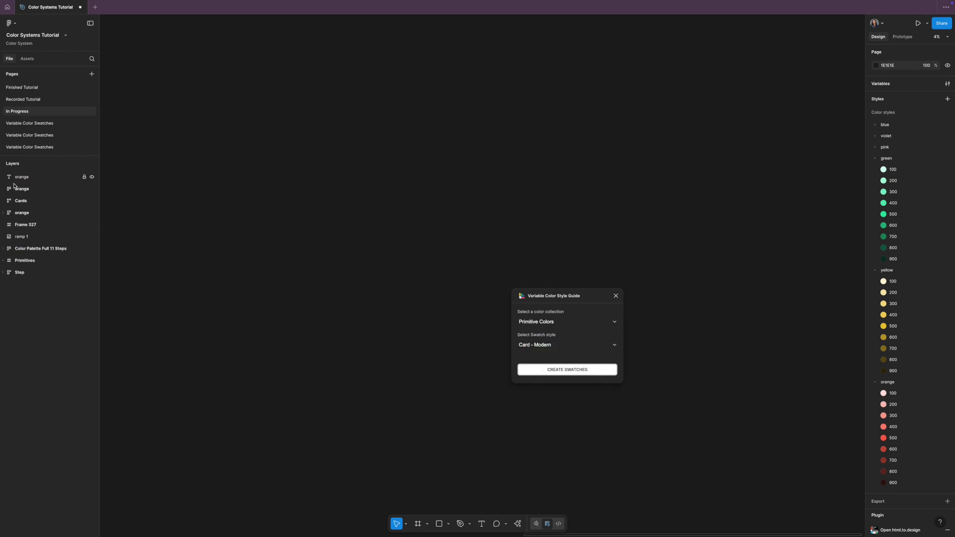
# Examine the generated modern-card style guide, checking the swatch names, hex codes and RGB codes in its color groups.
pyautogui.scroll(2, 429, 211)
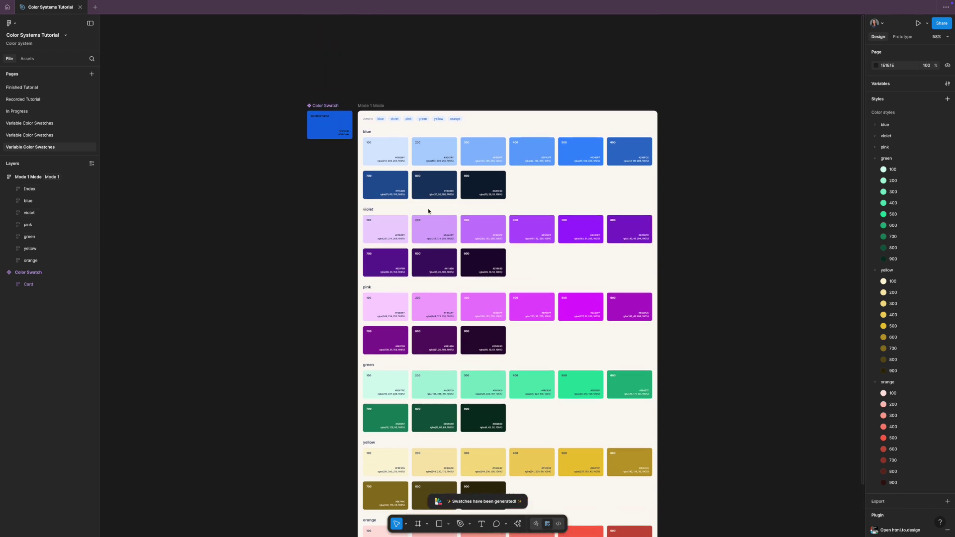
pyautogui.press('+')
pyautogui.scroll(3, 429, 211)
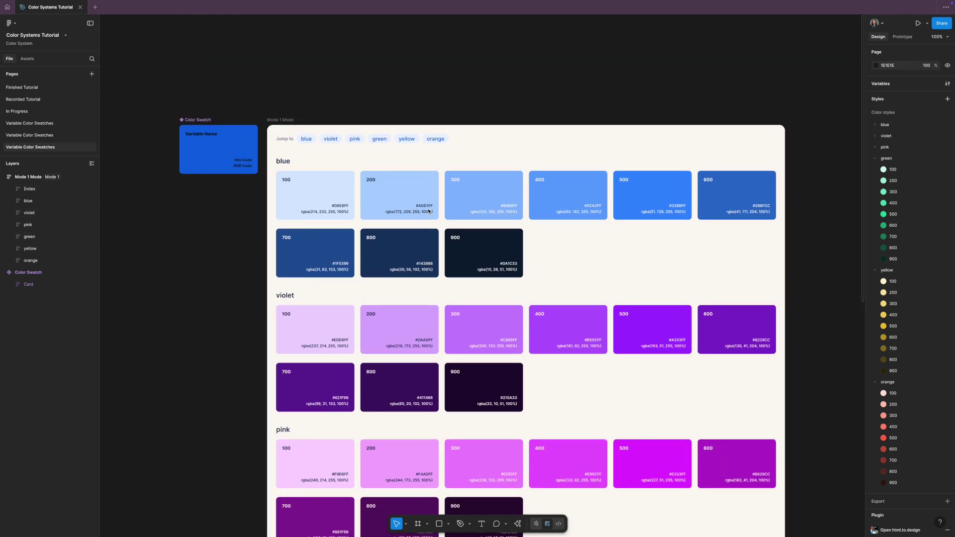
pyautogui.press('+')
pyautogui.press('-')
pyautogui.press('-')
pyautogui.hscroll(4, 428, 211)
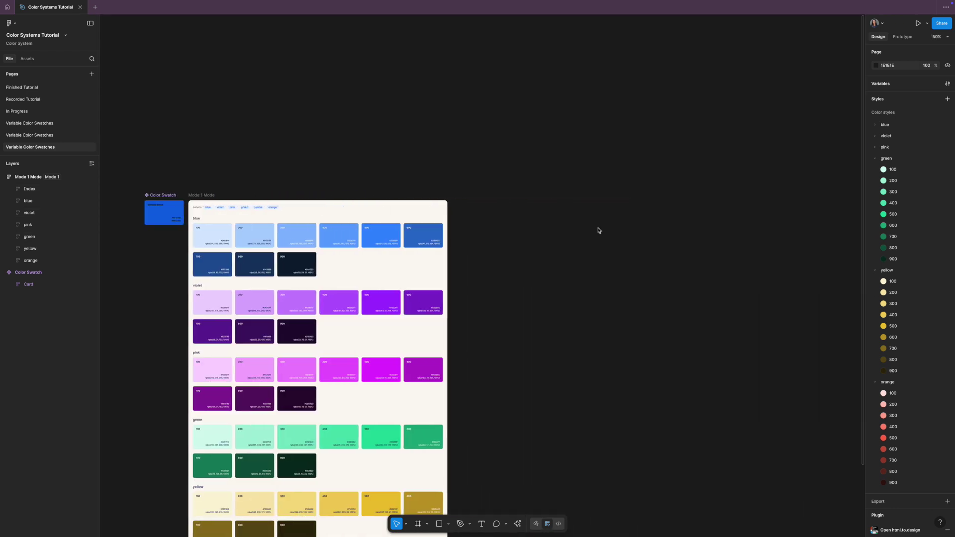
# Run the Variable Color Style Guide plugin again for the Colors collection using the Card - Classic swatch style.
pyautogui.click(517, 524)
pyautogui.click(467, 423)
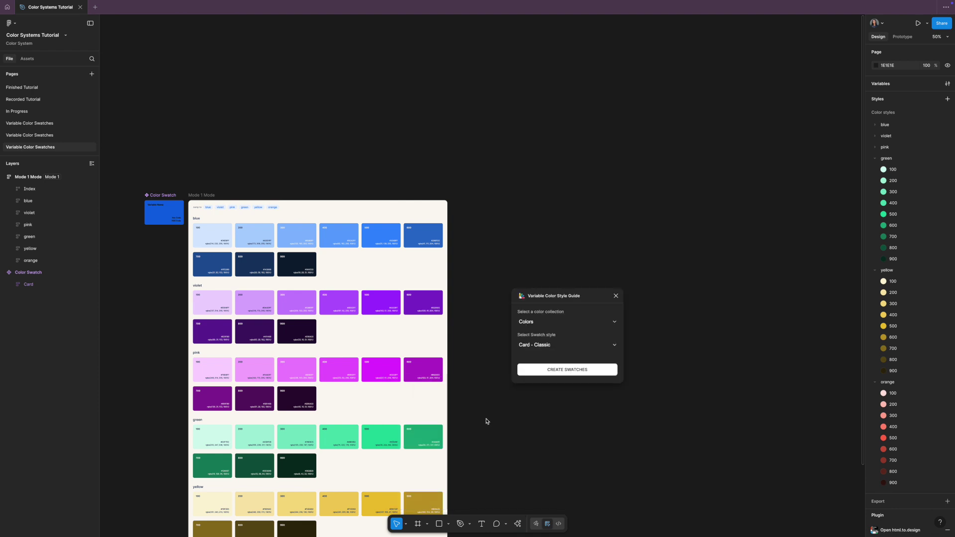
pyautogui.click(541, 350)
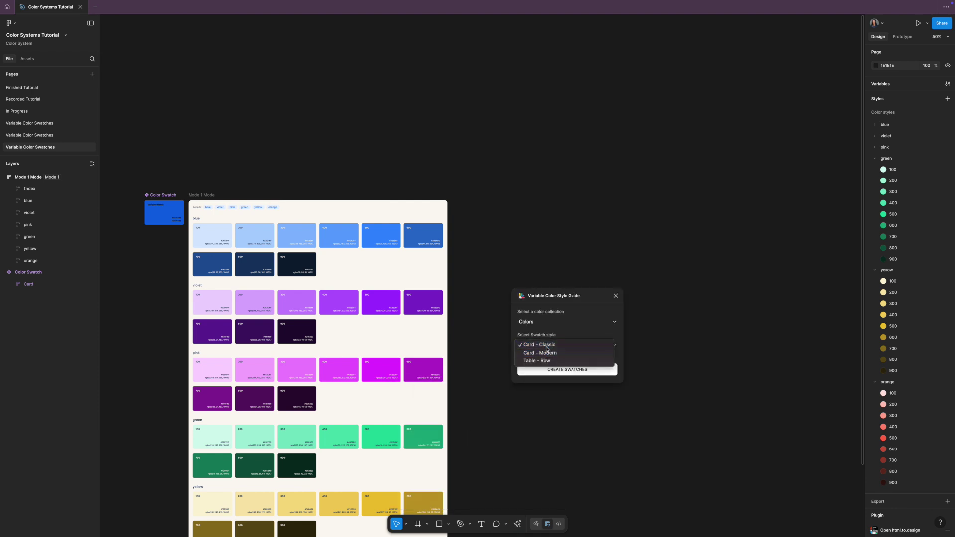
pyautogui.click(547, 345)
pyautogui.click(560, 370)
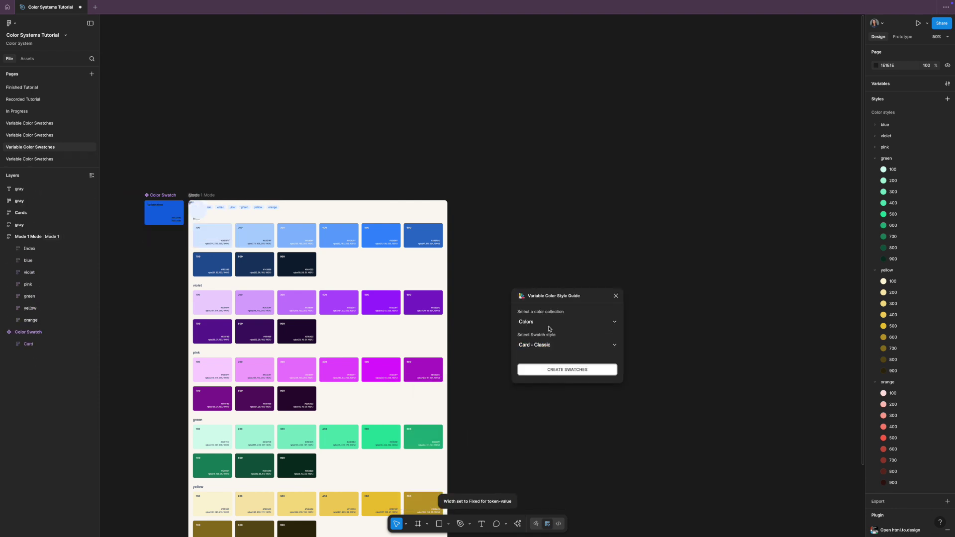
# Examine the generated classic-card style guide and follow its index link to the stone color group.
pyautogui.press('+')
pyautogui.press('+')
pyautogui.press('+')
pyautogui.press('+')
pyautogui.scroll(15, 551, 236)
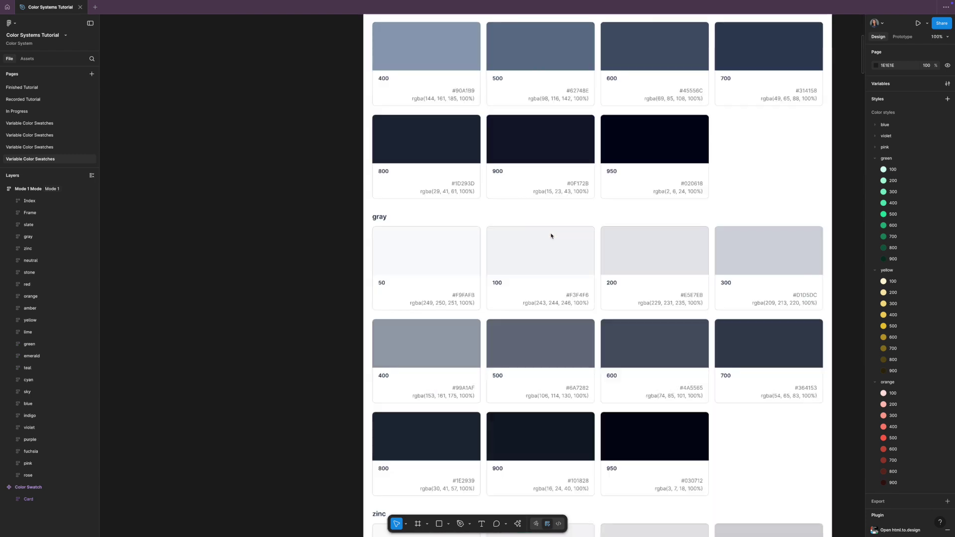
pyautogui.scroll(2, 551, 236)
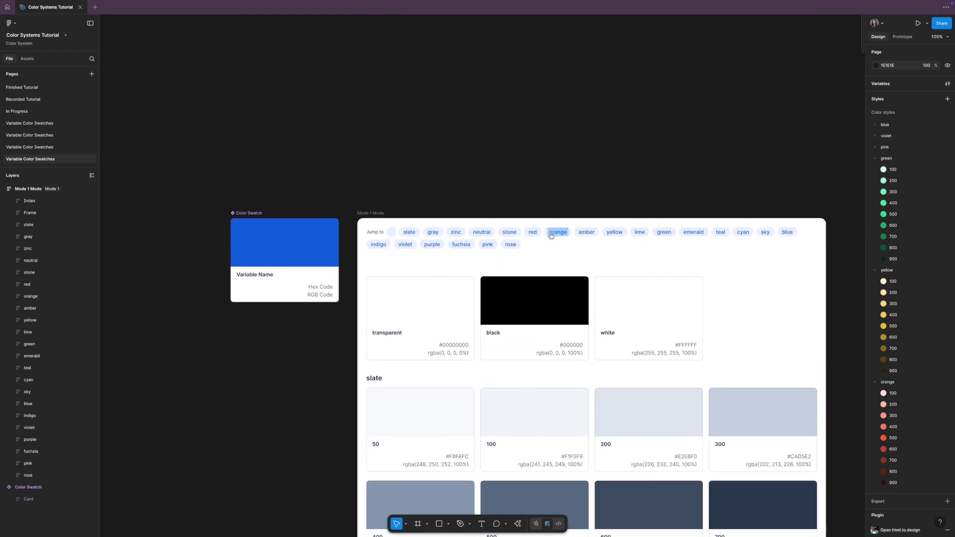
pyautogui.click(510, 234)
pyautogui.click(510, 234)
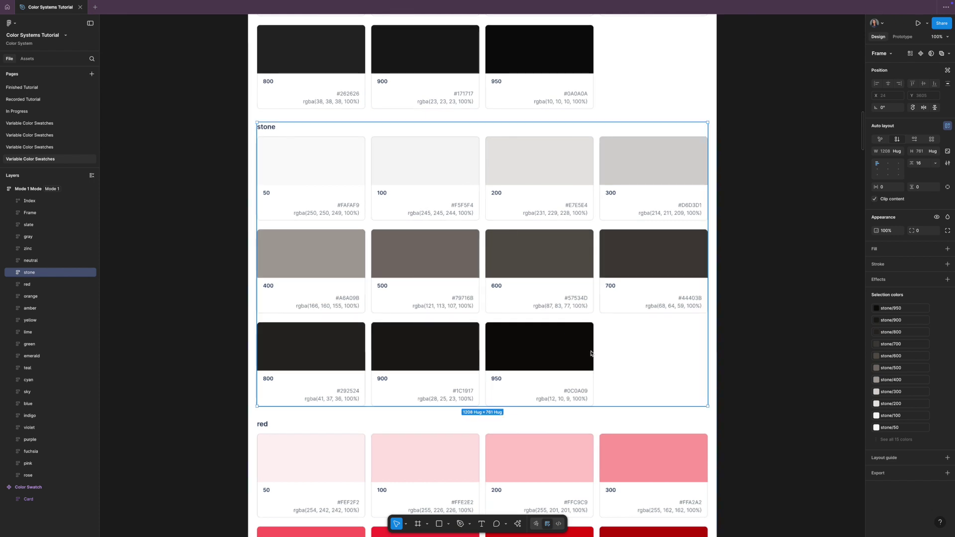
pyautogui.scroll(-1, 479, 373)
# Remove the maximum width from the Index frame of jump links in the classic-card style guide.
pyautogui.scroll(15, 482, 373)
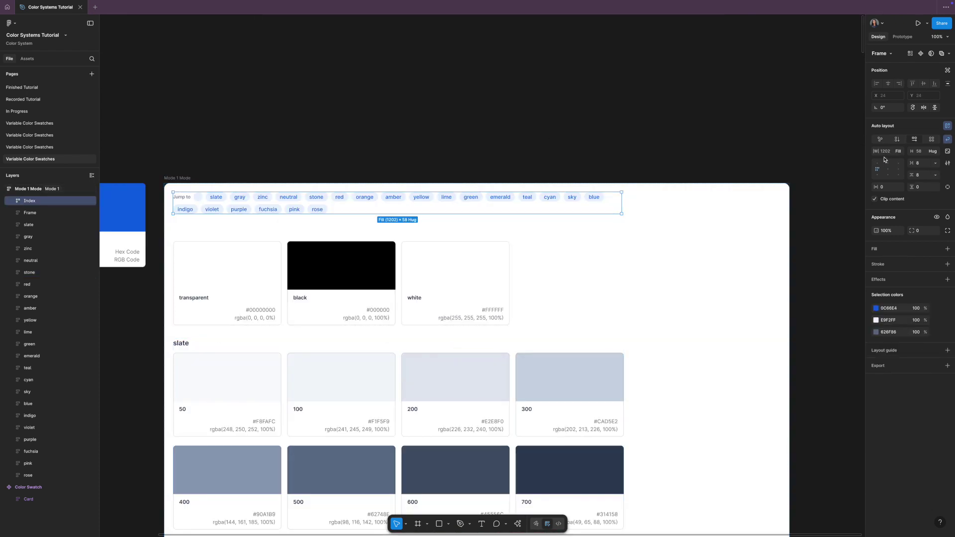
pyautogui.click(898, 151)
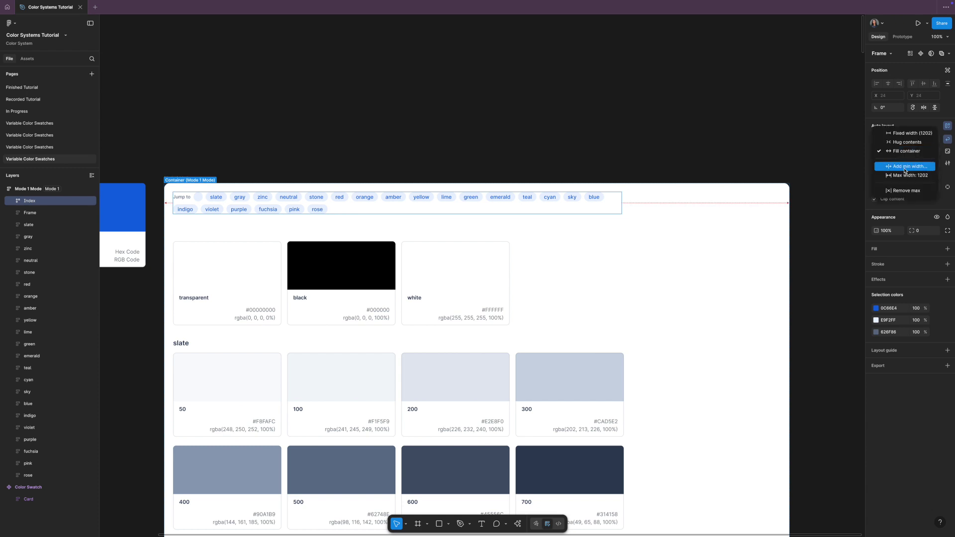
pyautogui.click(917, 196)
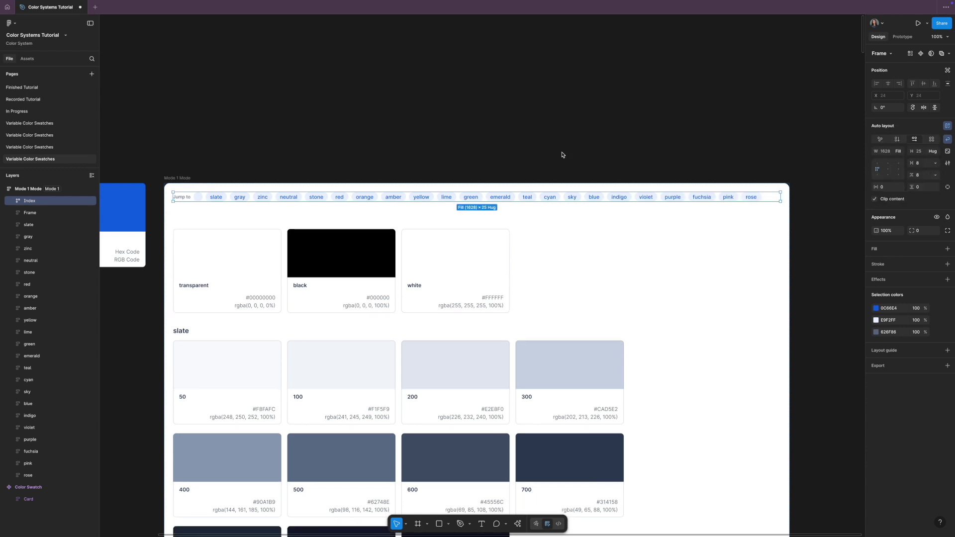
# Widen the slate group so its cards sit in one row, and adjust the Mode 1 Mode frame's width to fit them.
pyautogui.scroll(-3, 578, 348)
pyautogui.click(615, 341)
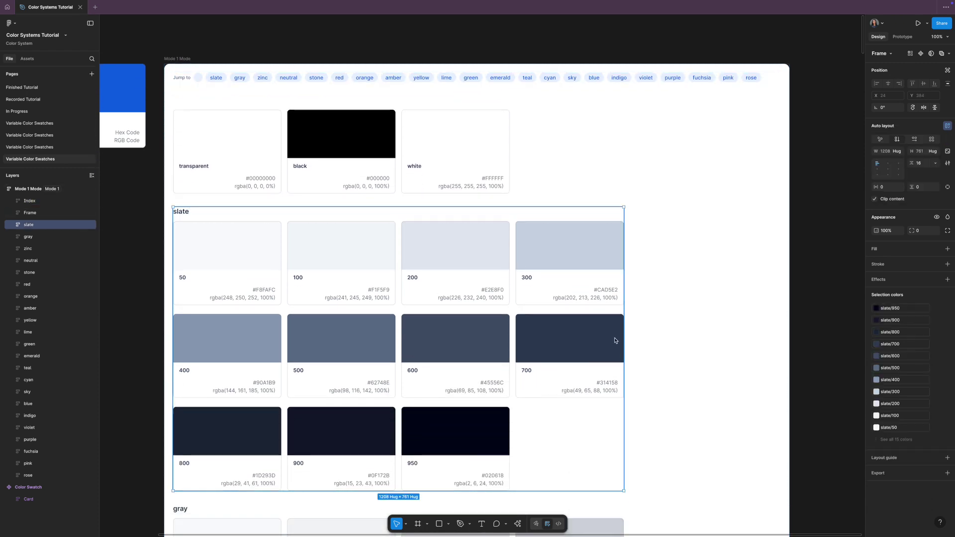
pyautogui.click(899, 154)
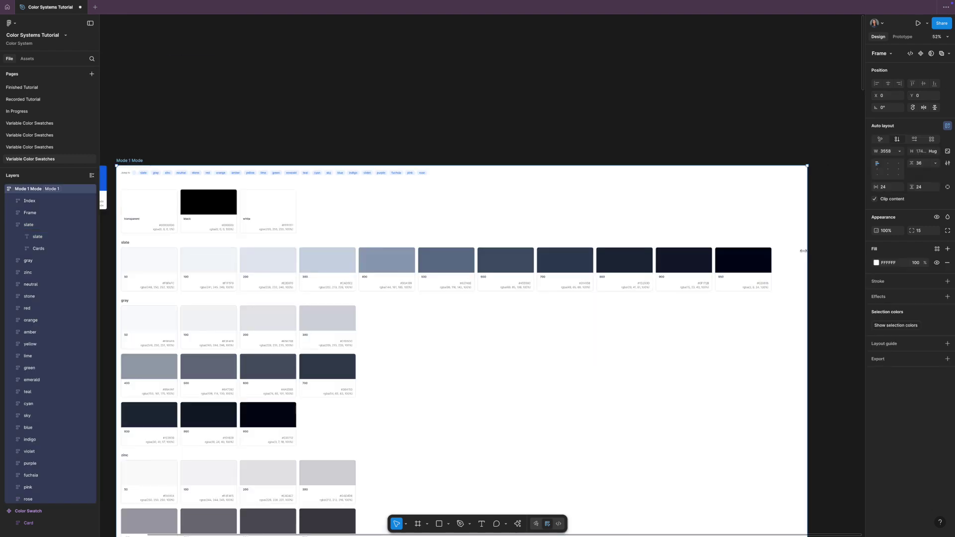
pyautogui.moveTo(804, 251); pyautogui.dragTo(784, 251)
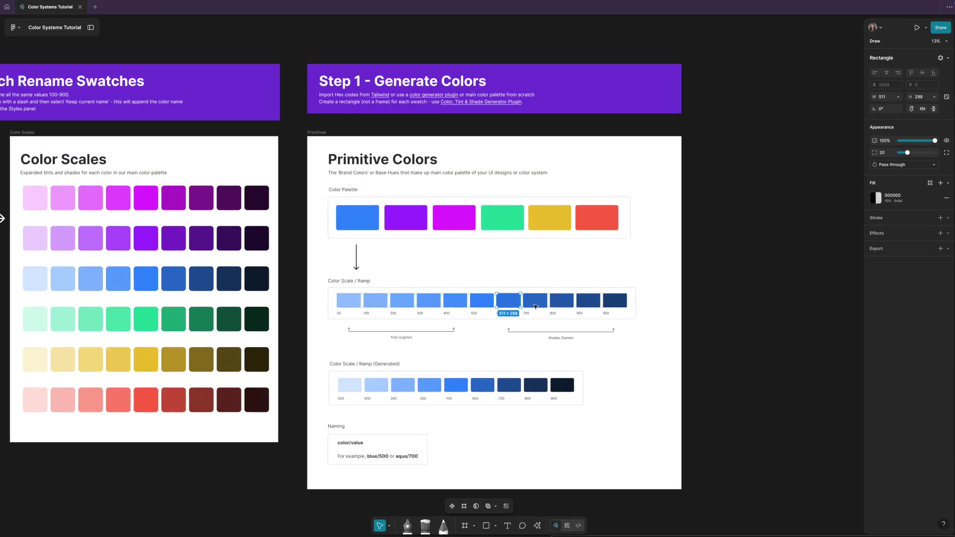
# Review the darker shades of the Primitive Colors ramp and the Step 2 Color Scales board.
pyautogui.click(593, 306)
pyautogui.click(619, 306)
pyautogui.hscroll(-8, 619, 308)
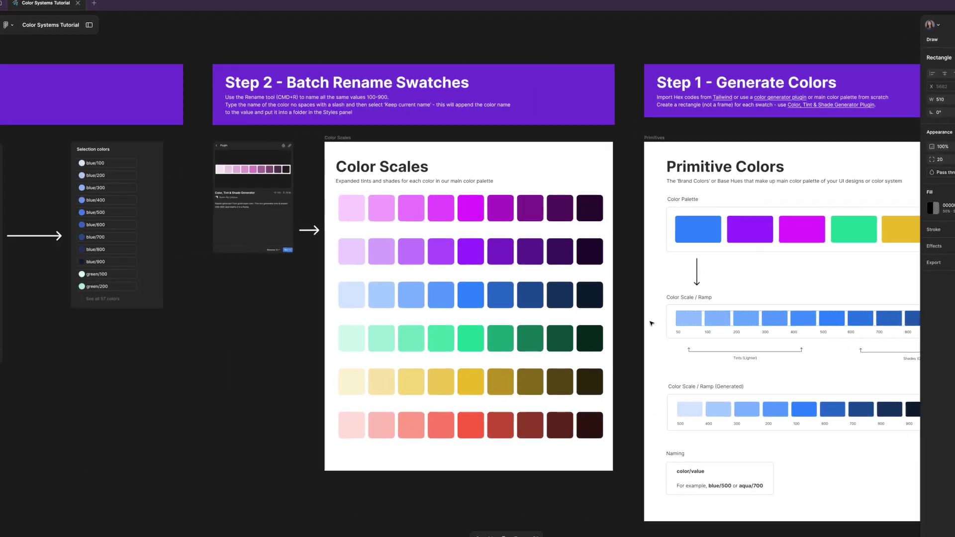
pyautogui.scroll(5, 662, 328)
pyautogui.scroll(4, 662, 328)
pyautogui.scroll(-5, 661, 328)
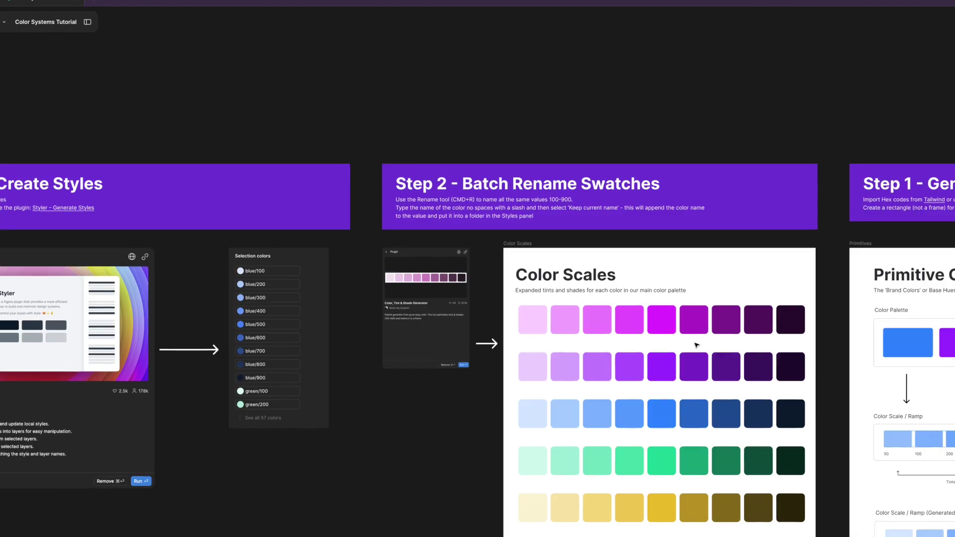
pyautogui.hscroll(-5, 662, 328)
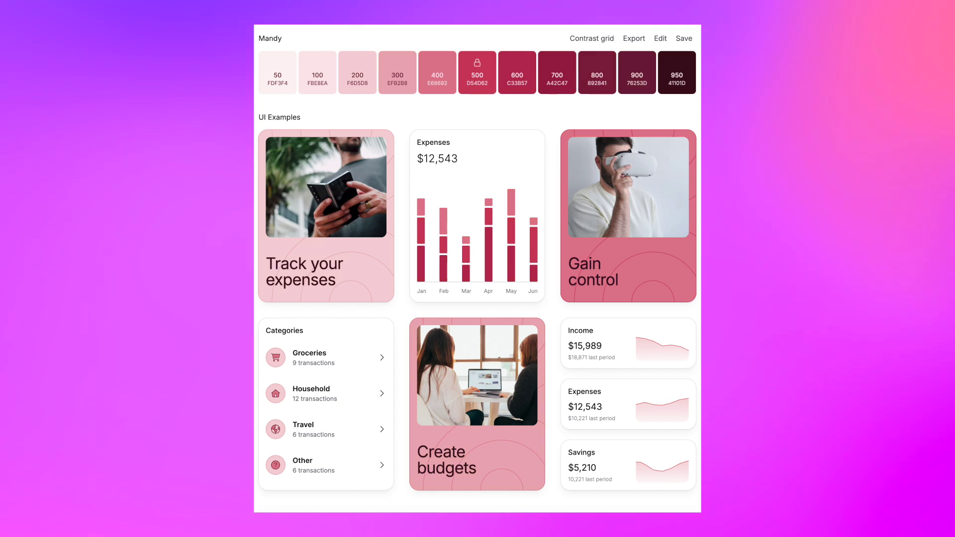